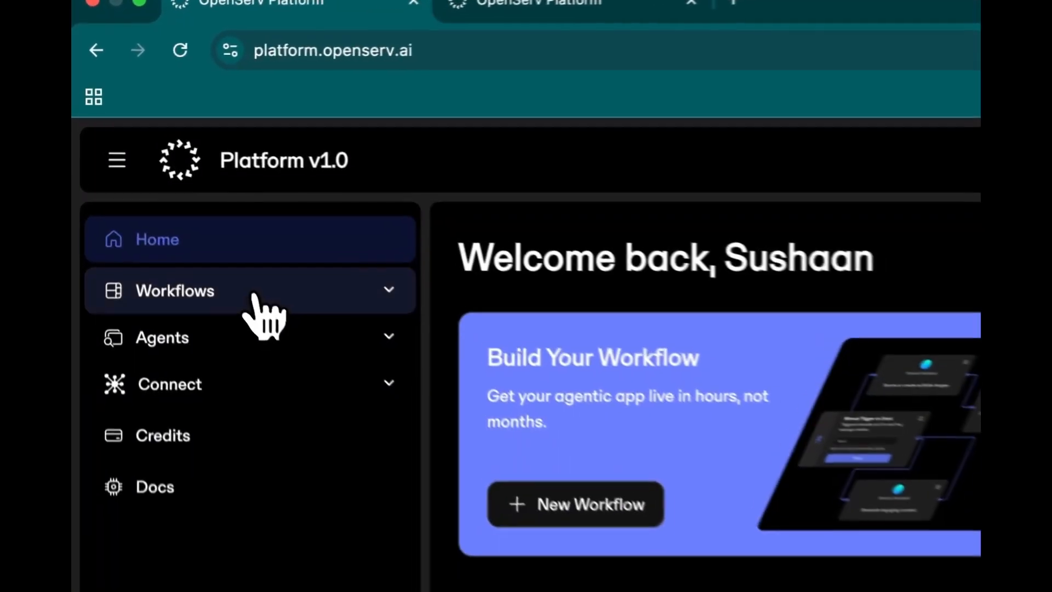
Open the workflow creation page and preview the VEO3 Video example workflow, closing the preview without creating a workspace.
left_click(253, 296)
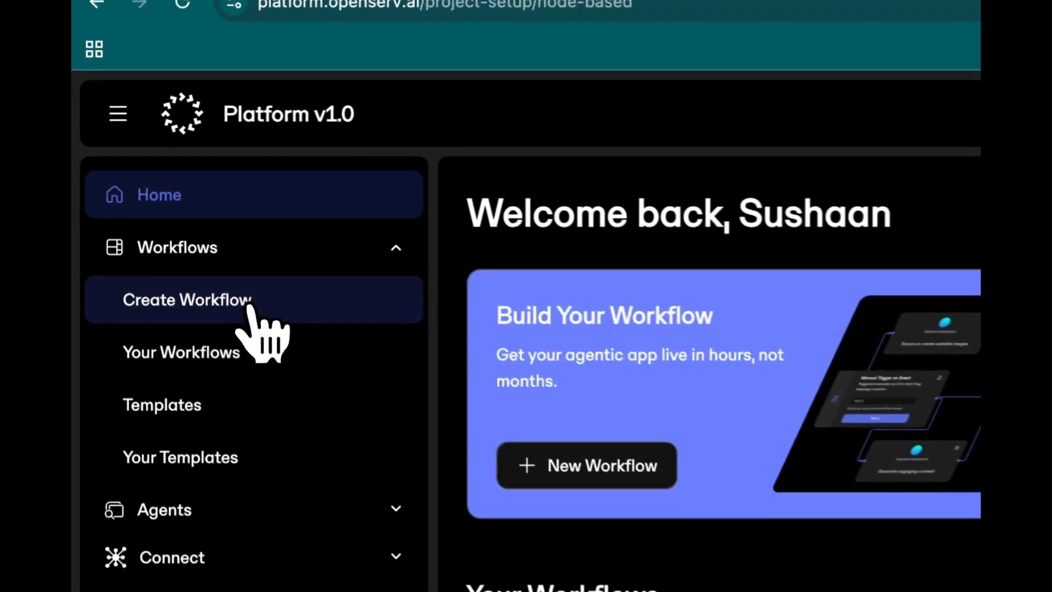
left_click(161, 214)
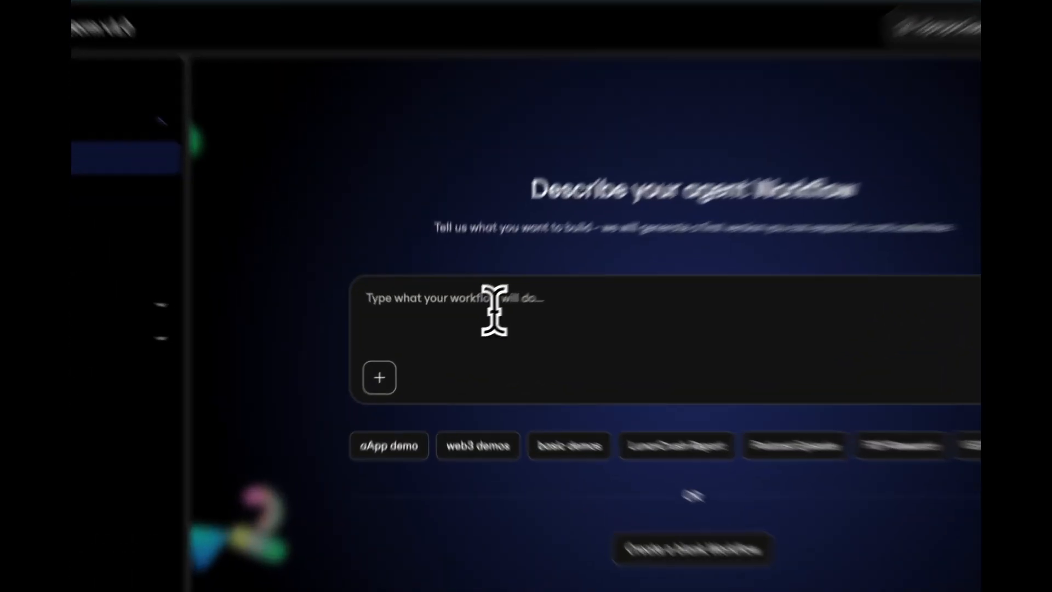
left_click(473, 321)
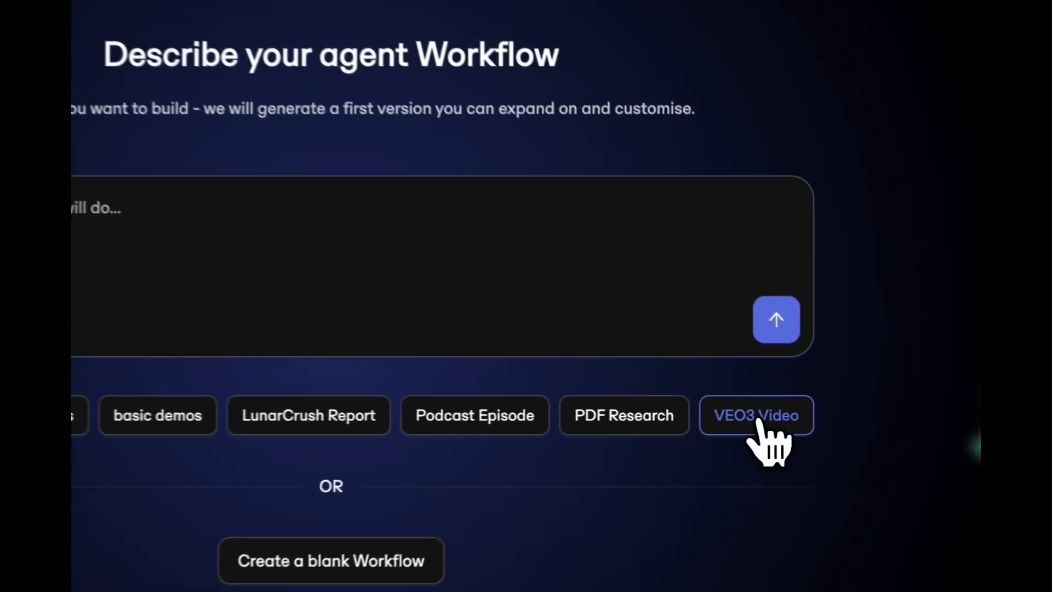
left_click(819, 423)
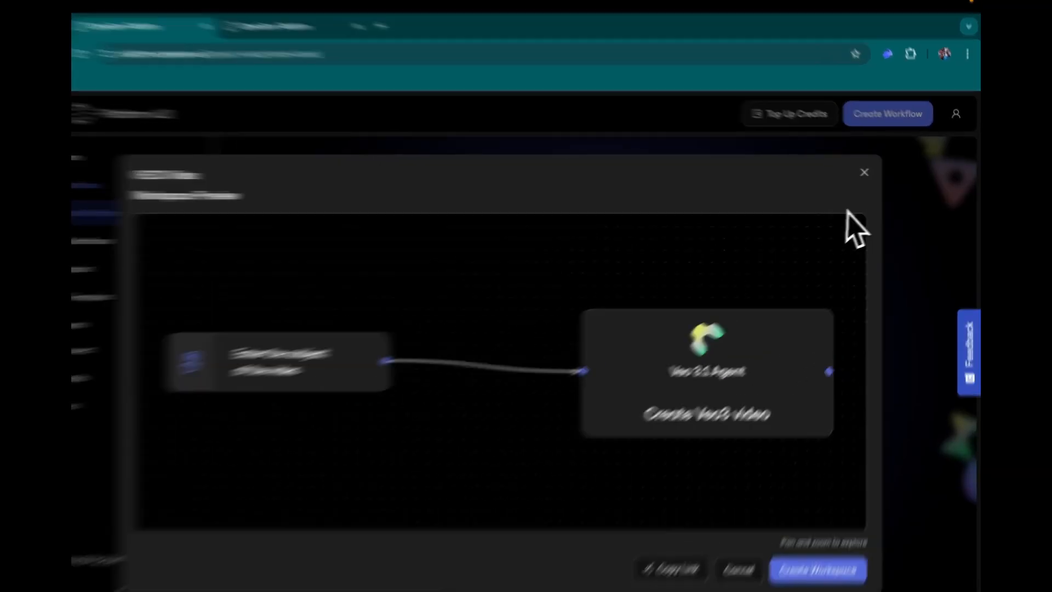
left_click(870, 173)
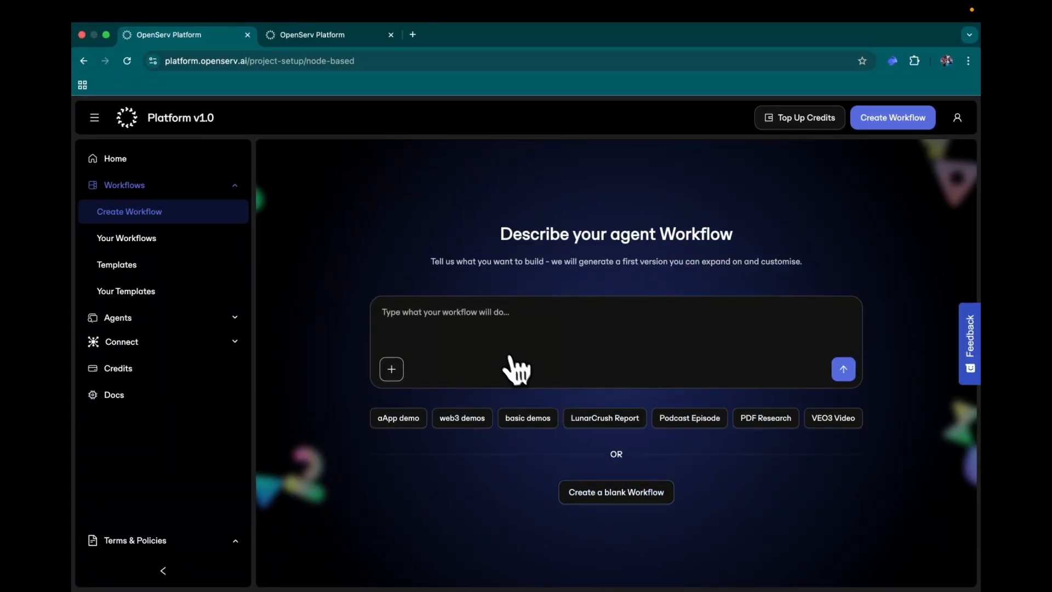
Open the list of your own workflows and look through its entries.
left_click(165, 245)
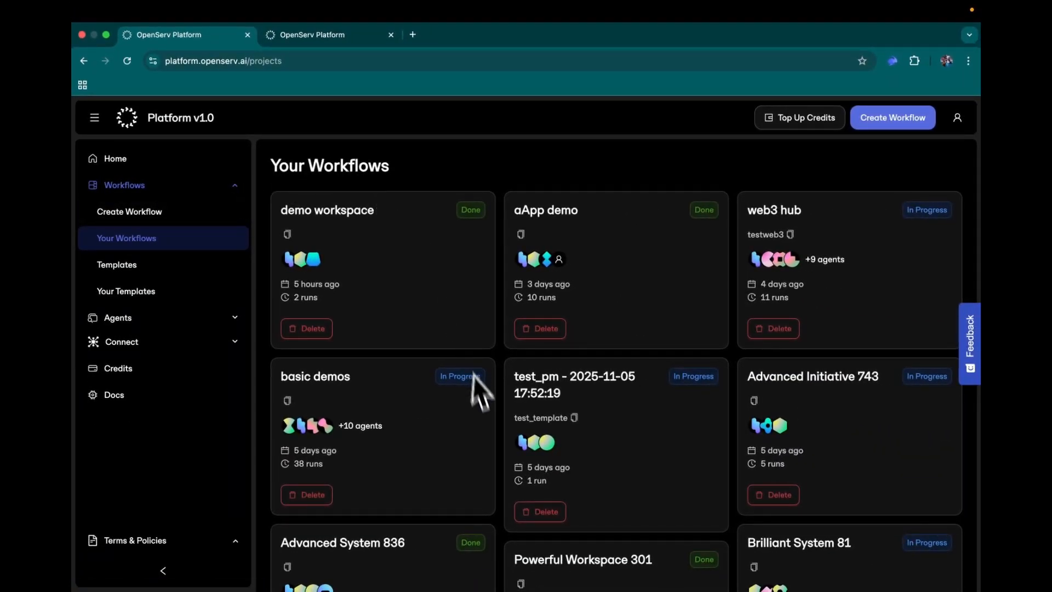
scroll(481, 405, "down", 3)
scroll(481, 406, "up", 3)
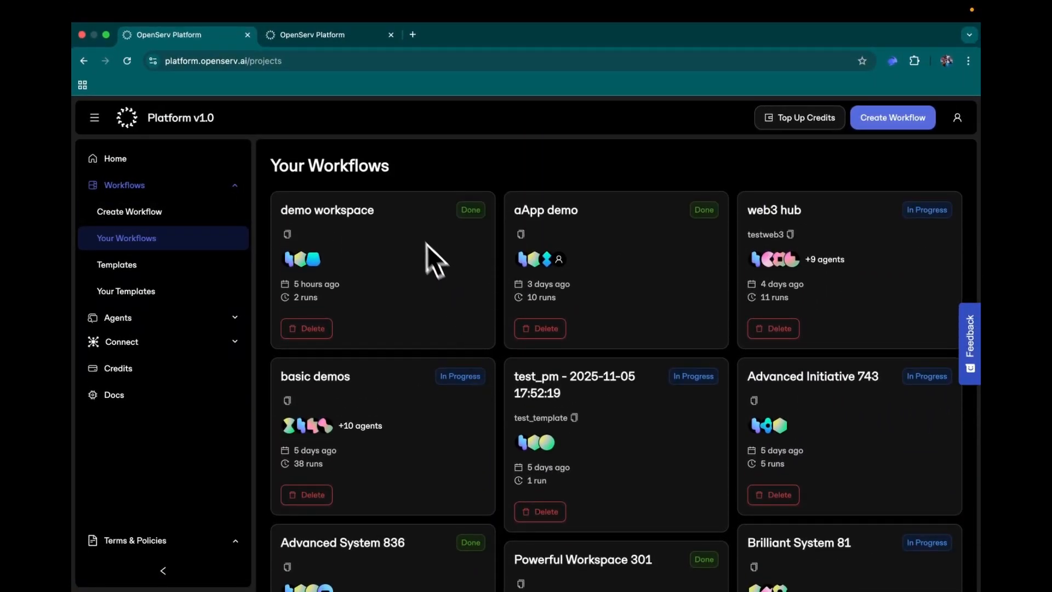
scroll(421, 311, "down", 1)
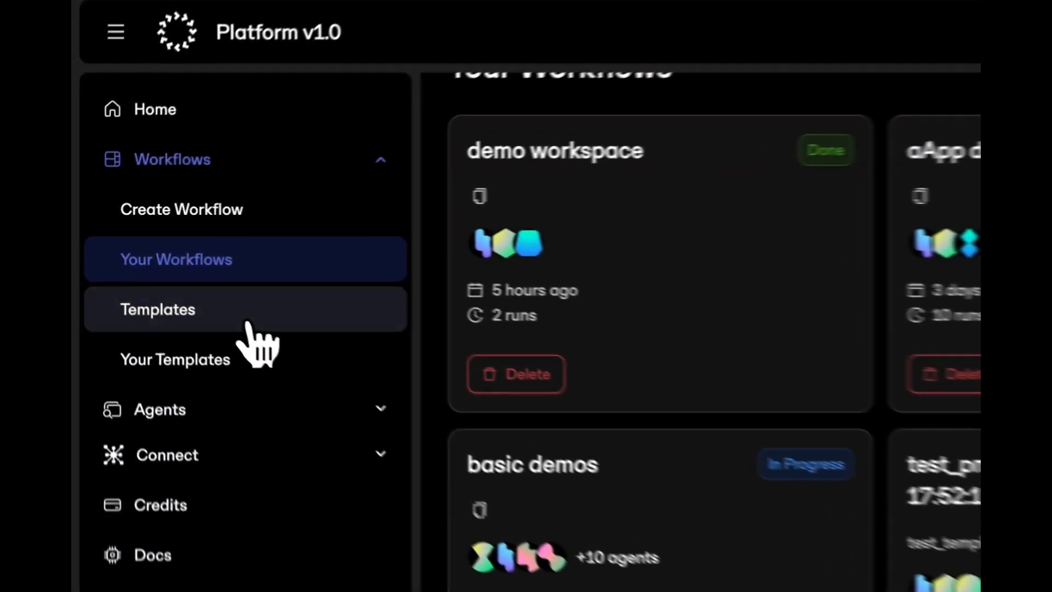
Browse the workflow templates page and preview the aApp demo template, closing the preview without using it.
left_click(159, 268)
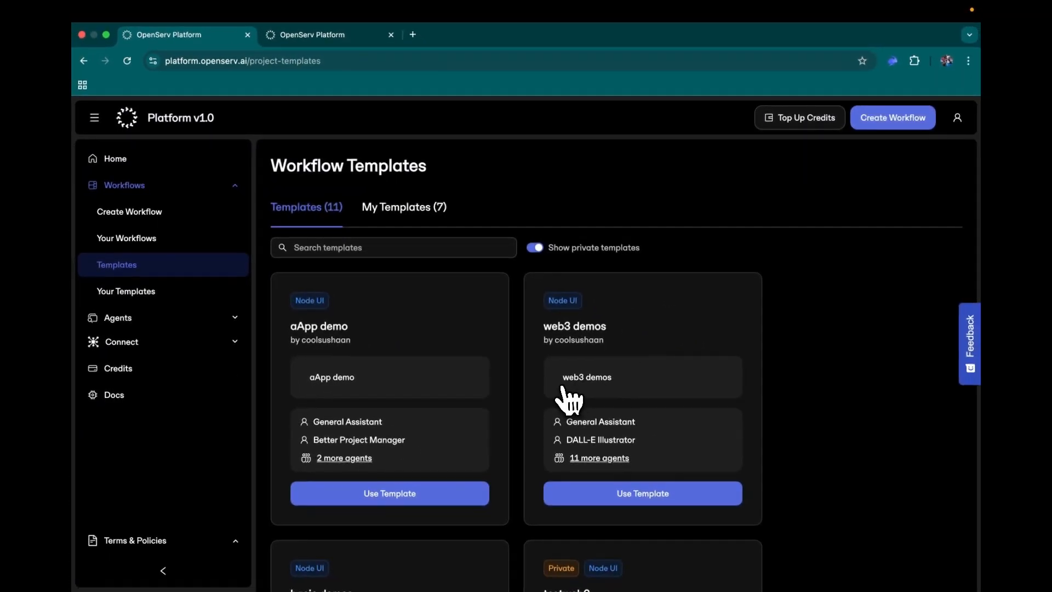
scroll(603, 362, "down", 4)
scroll(529, 384, "up", 3)
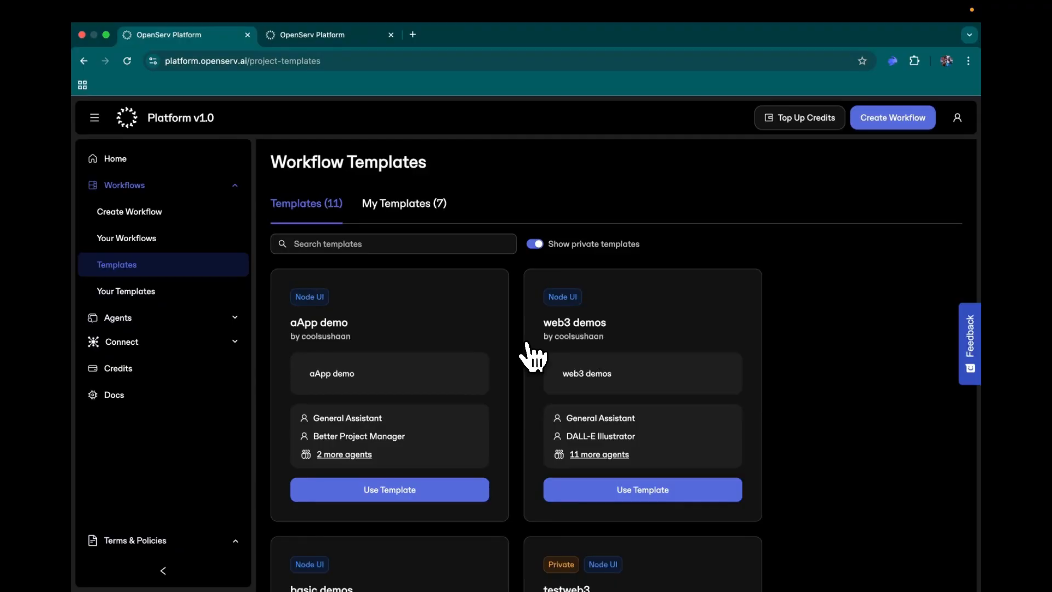
scroll(531, 357, "down", 2)
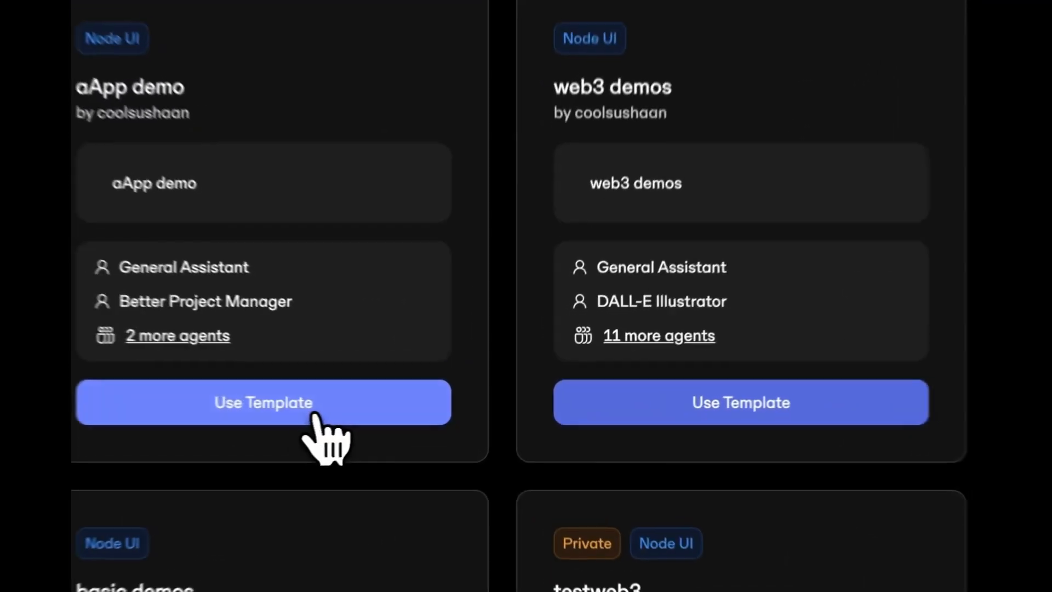
left_click(423, 416)
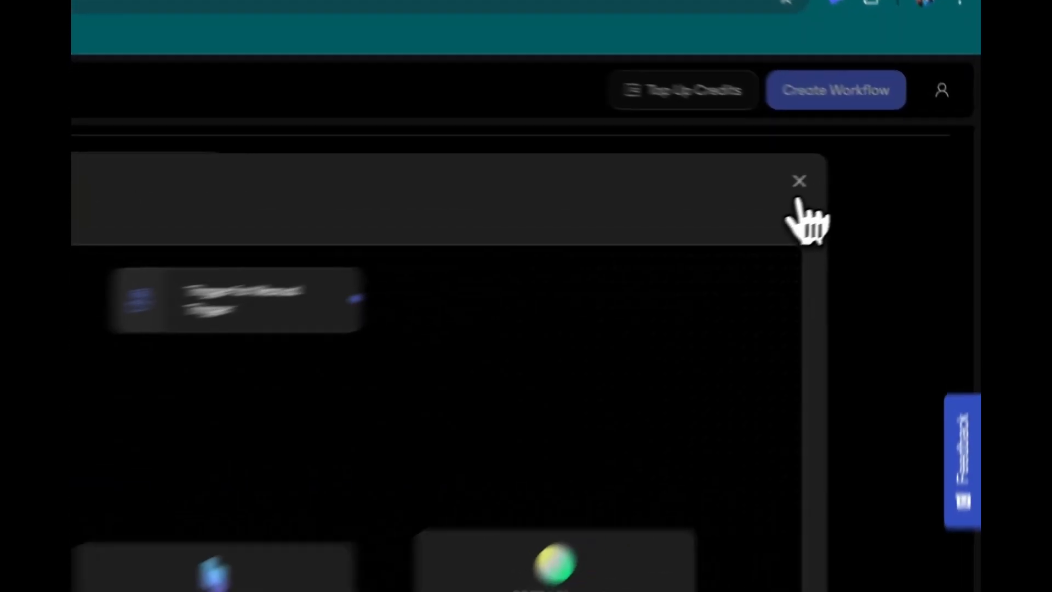
left_click(870, 173)
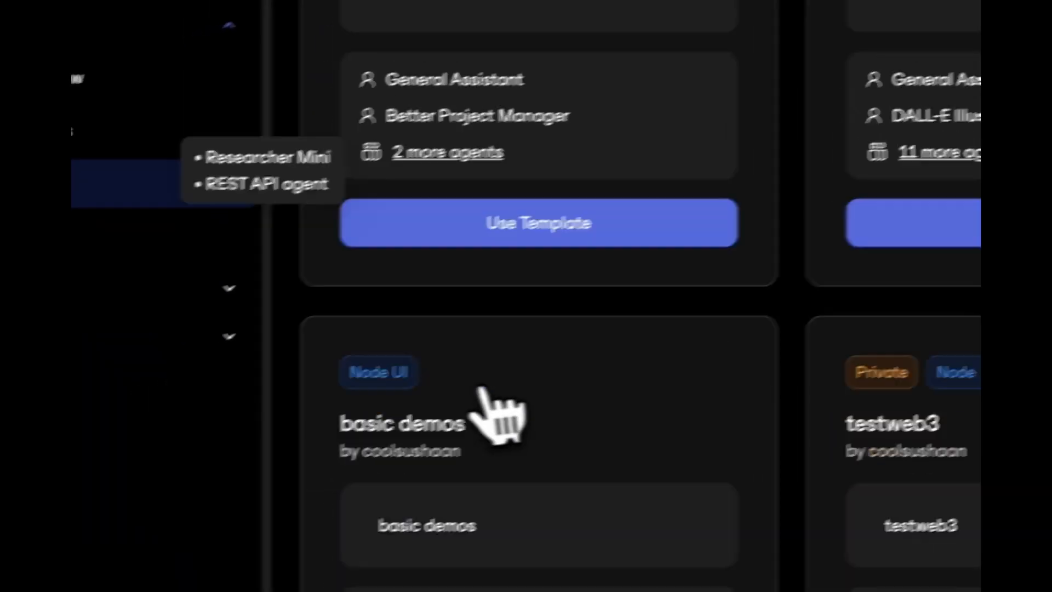
Look through the workflow template cards and check the My Templates list before returning to the full Templates list.
scroll(481, 388, "up", 7)
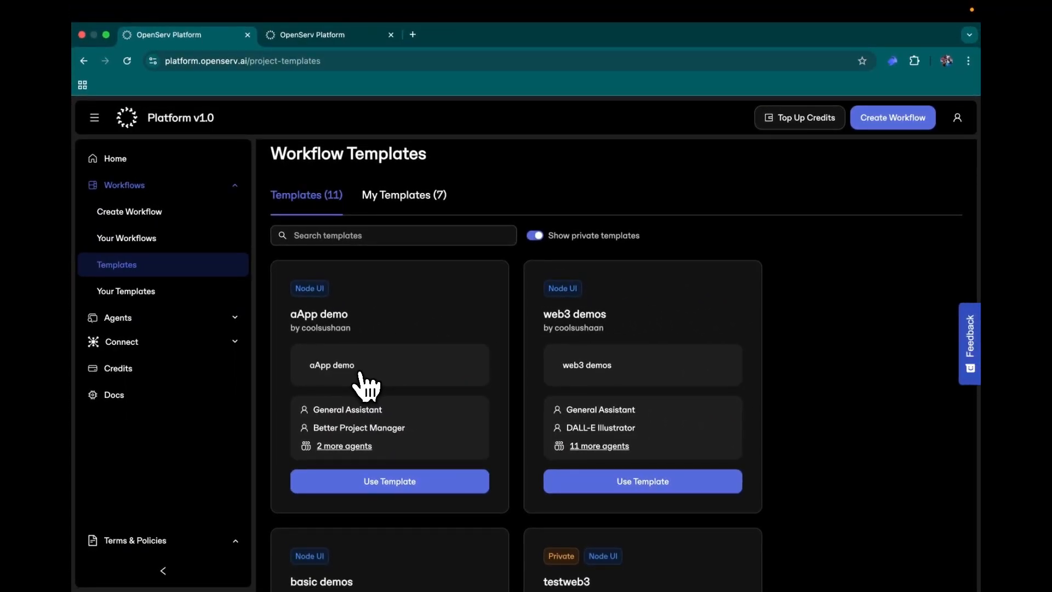
scroll(363, 383, "down", 5)
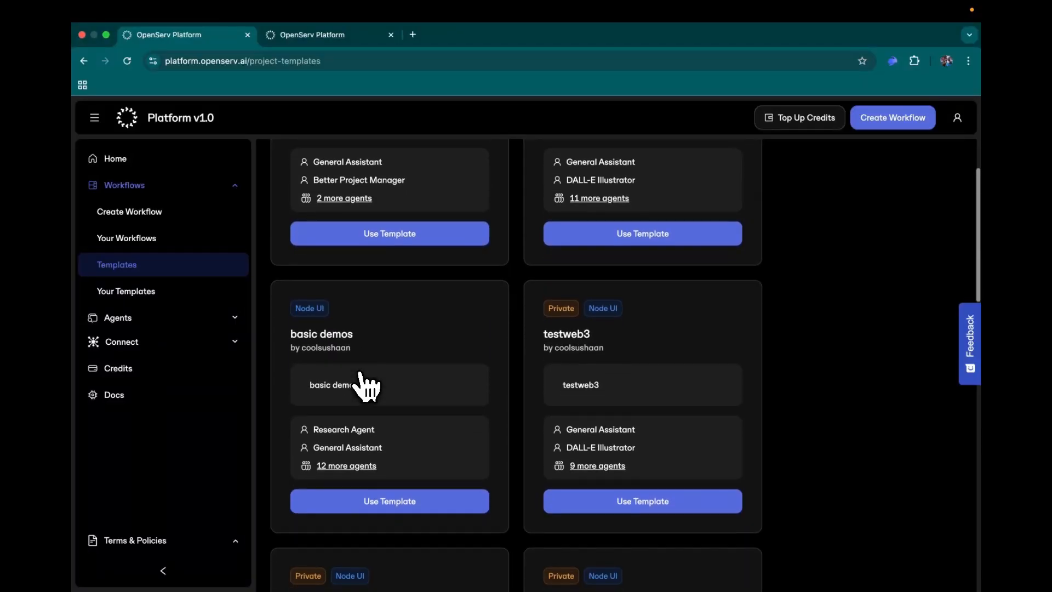
scroll(366, 387, "down", 1)
scroll(366, 387, "up", 5)
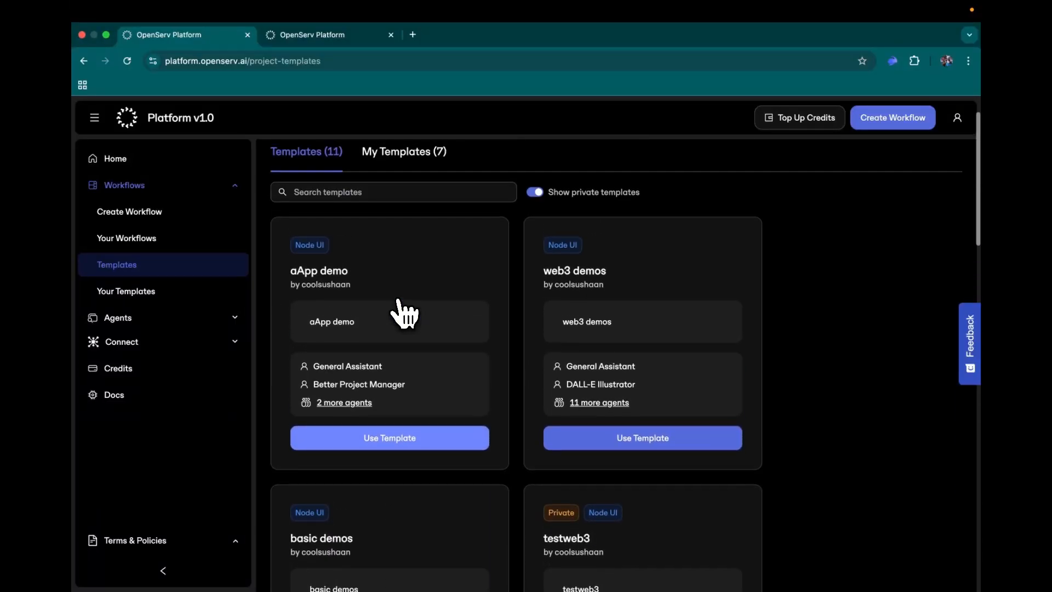
scroll(404, 313, "up", 1)
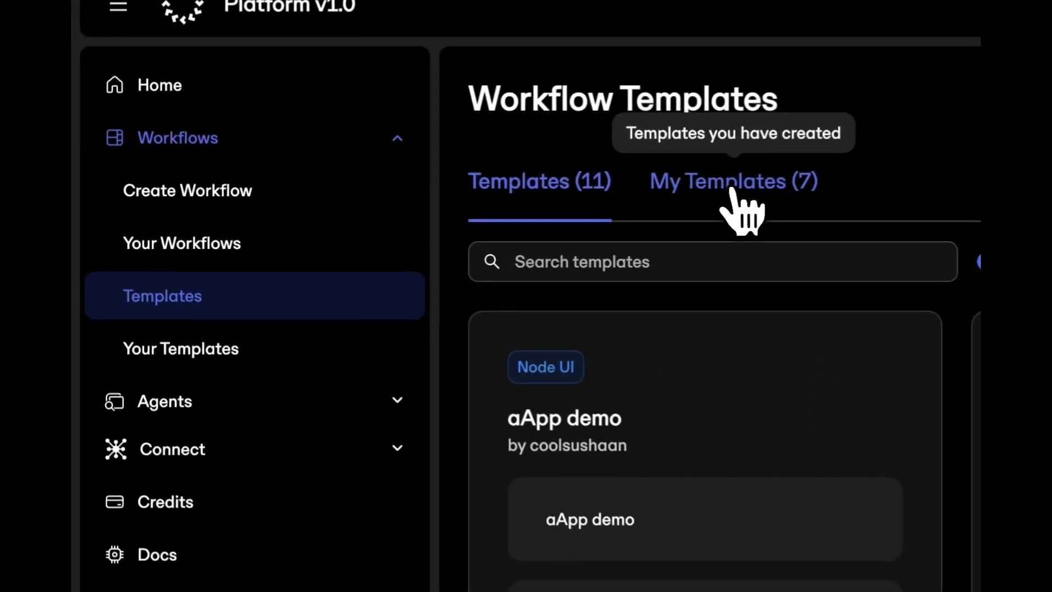
left_click(403, 216)
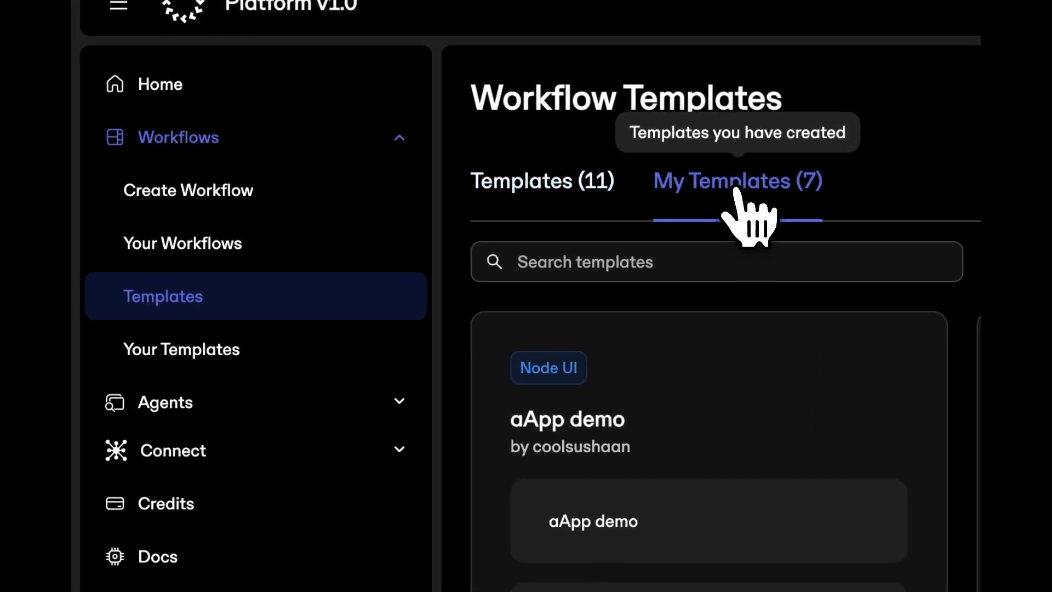
left_click(539, 185)
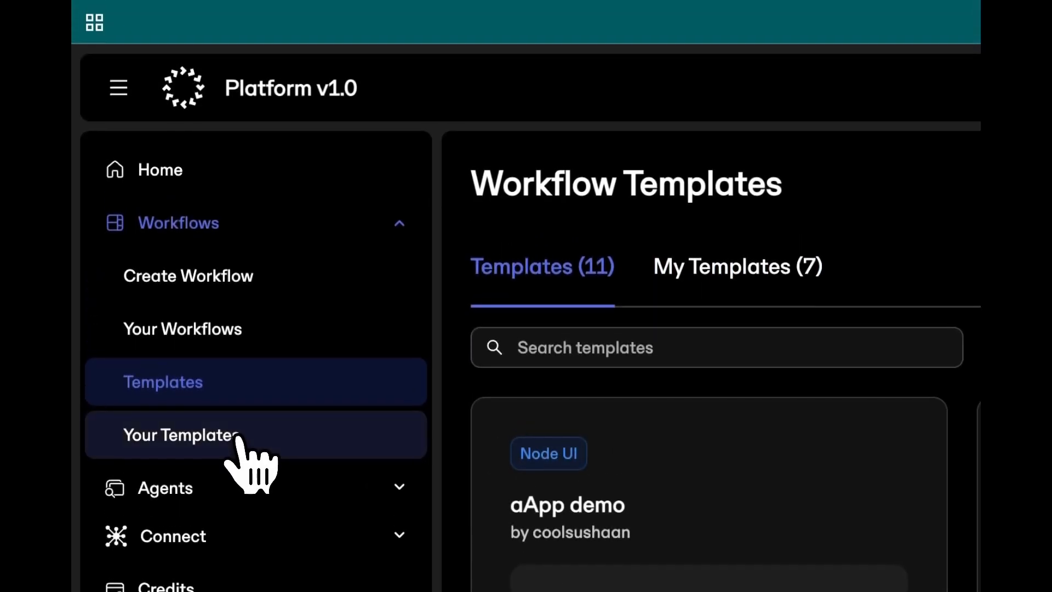
Open the Your Templates table and review each template's goal, agents and approval status.
left_click(230, 350)
scroll(679, 564, "down", 4)
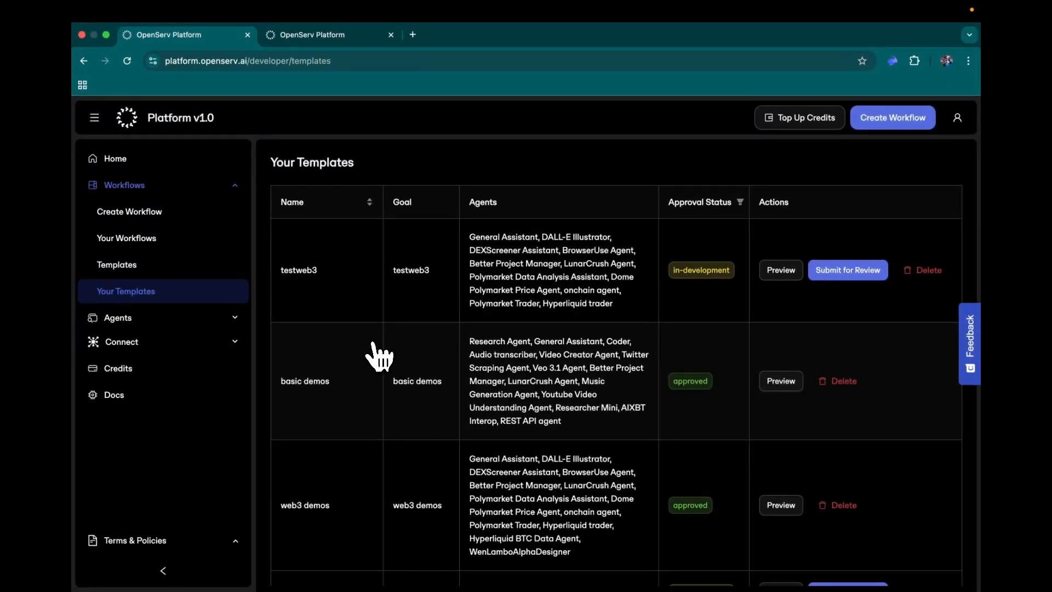
scroll(579, 441, "up", 4)
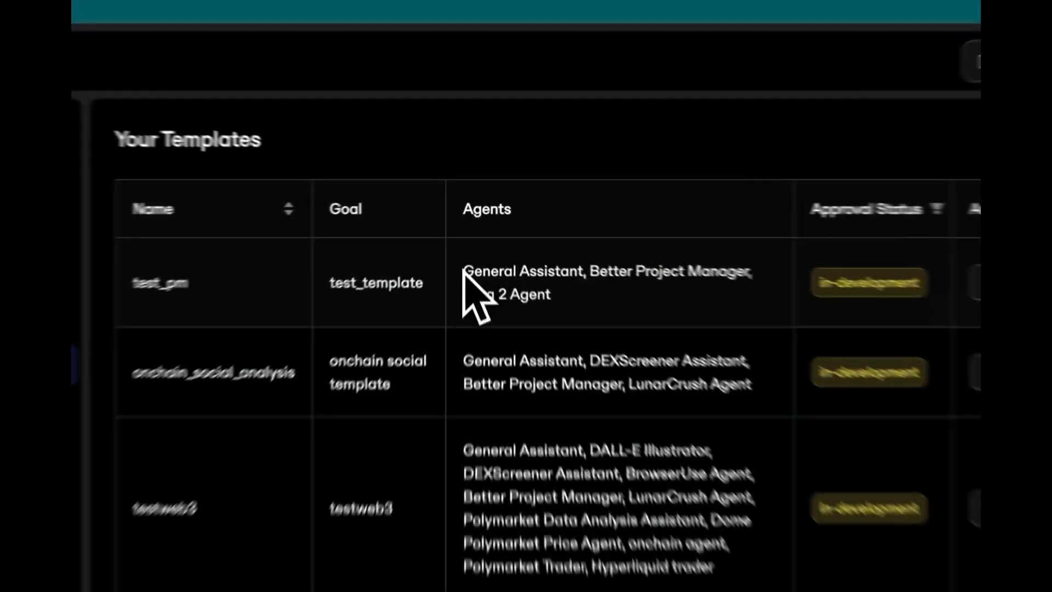
left_click_drag(470, 242, 535, 262)
left_click(603, 356)
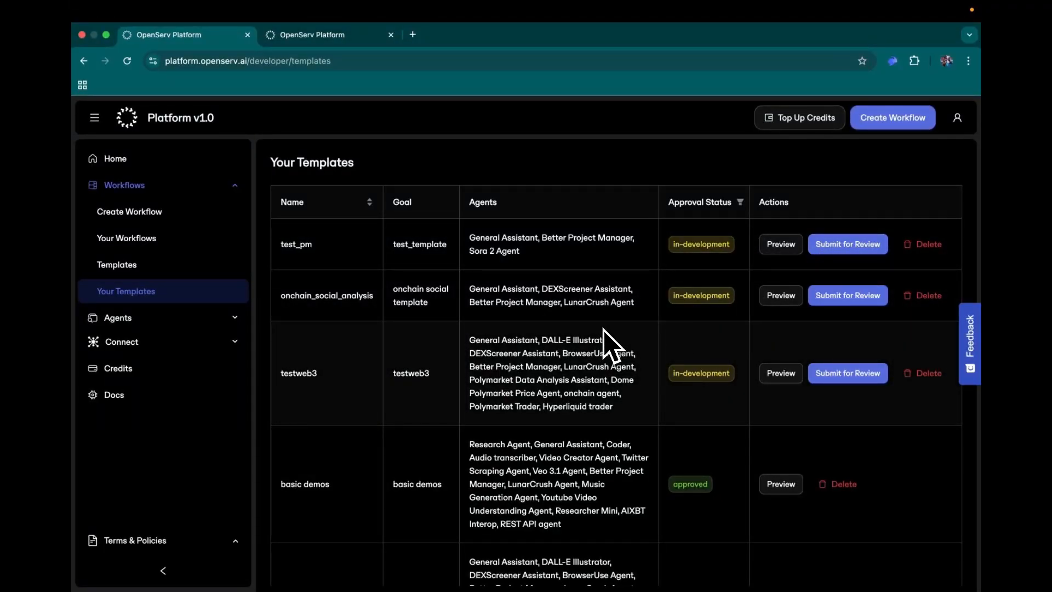
scroll(535, 345, "down", 3)
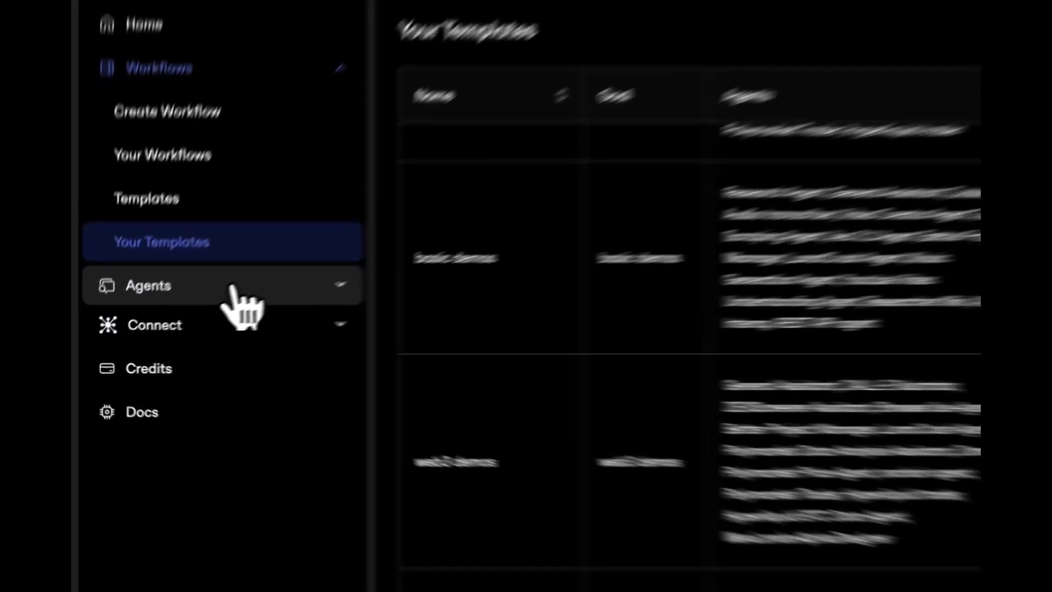
Open the agent browsing page and examine the solo agents with their skills and integrations.
left_click(170, 318)
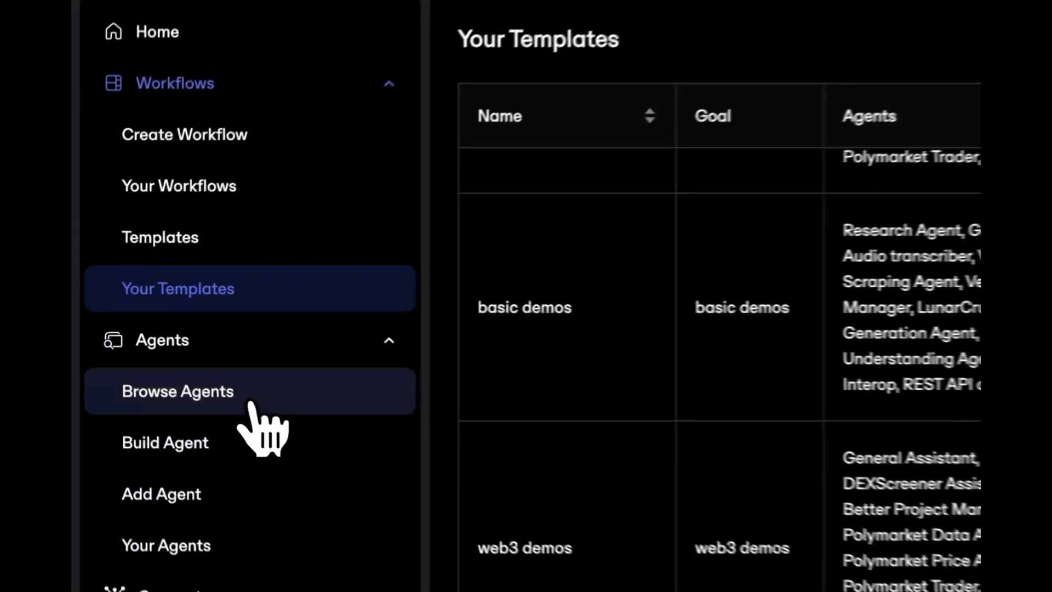
left_click(162, 352)
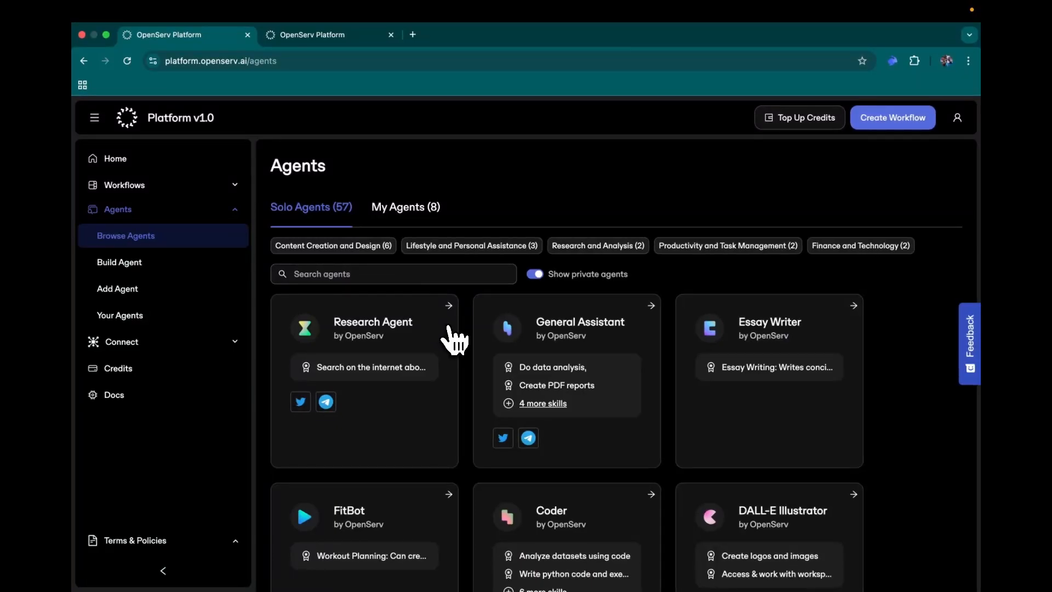
scroll(471, 362, "down", 1)
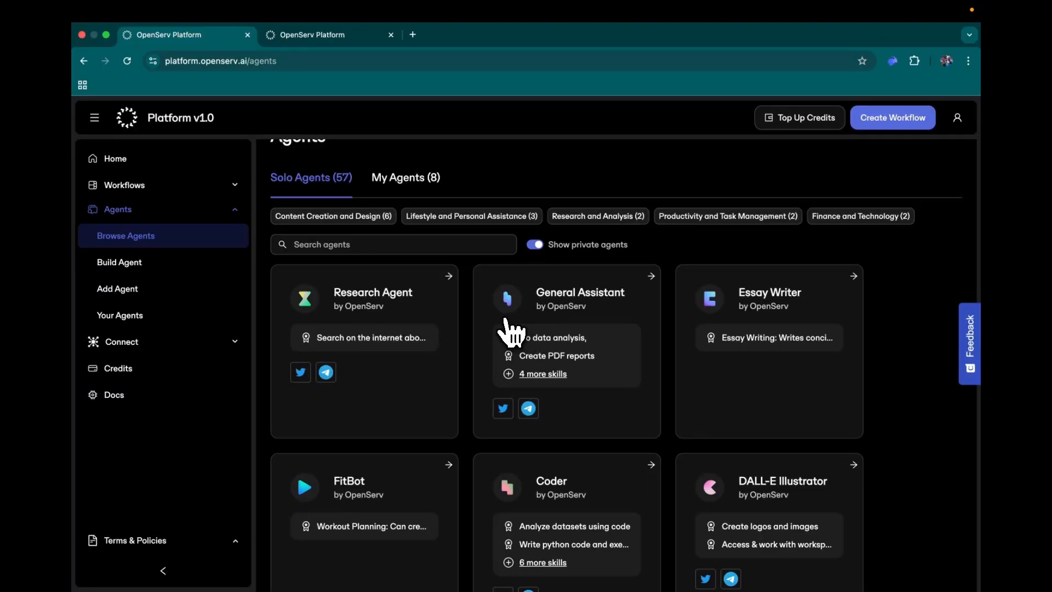
scroll(507, 335, "down", 2)
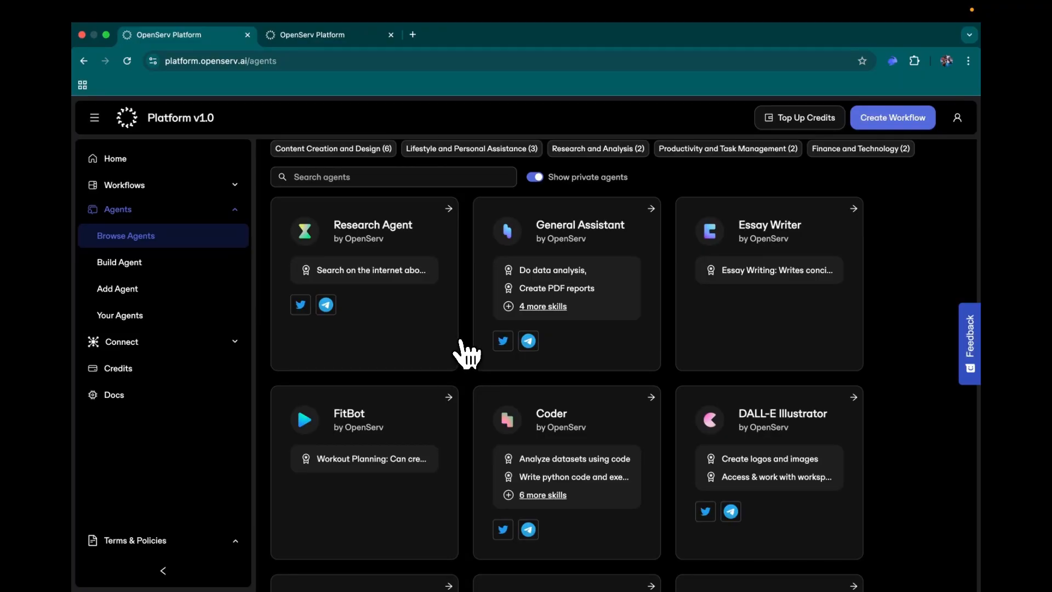
scroll(465, 351, "down", 3)
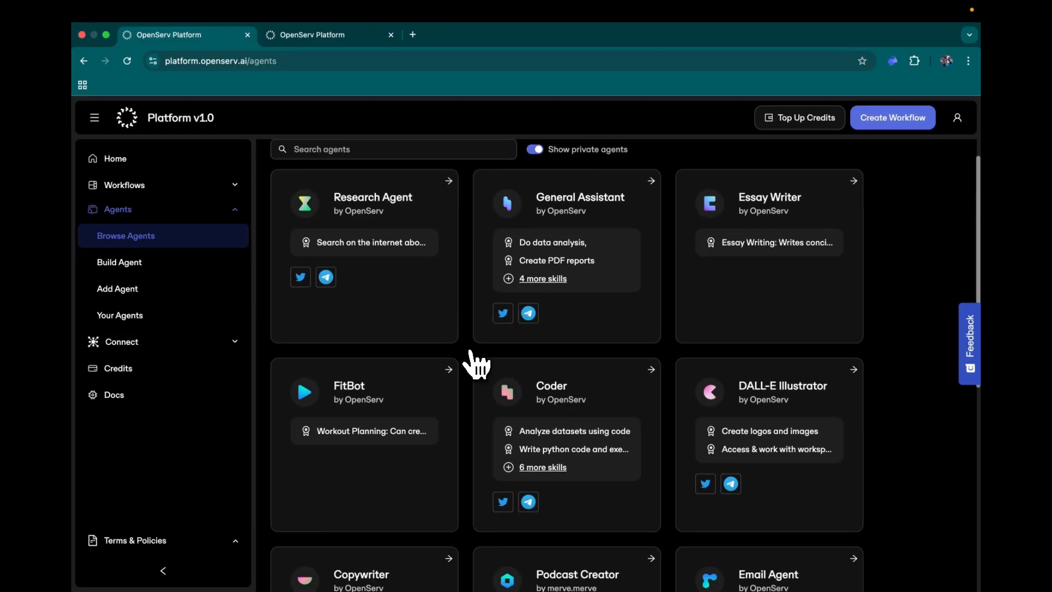
scroll(454, 300, "up", 3)
scroll(454, 300, "down", 3)
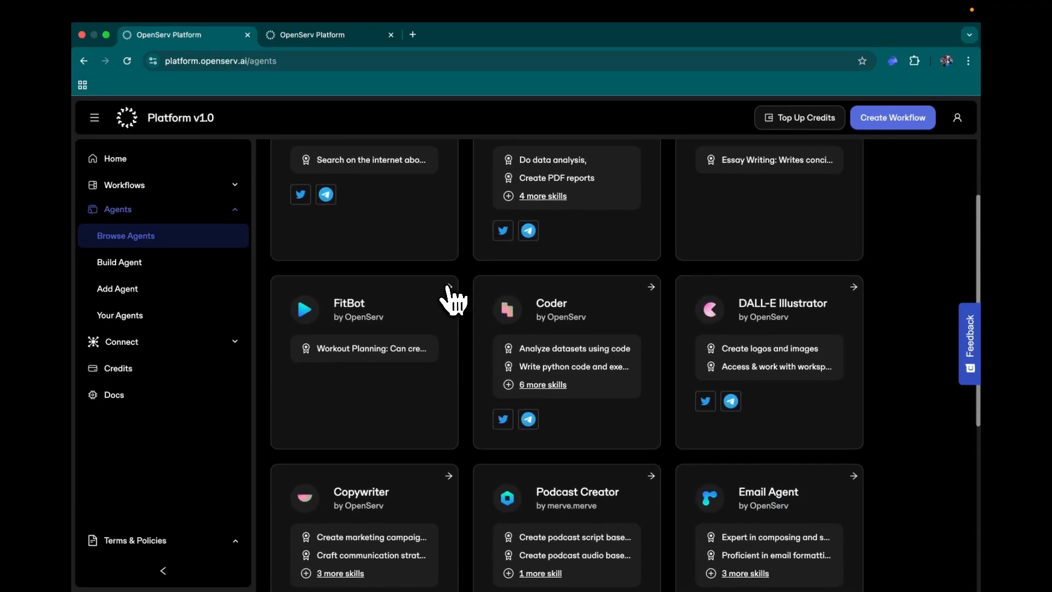
scroll(470, 312, "down", 2)
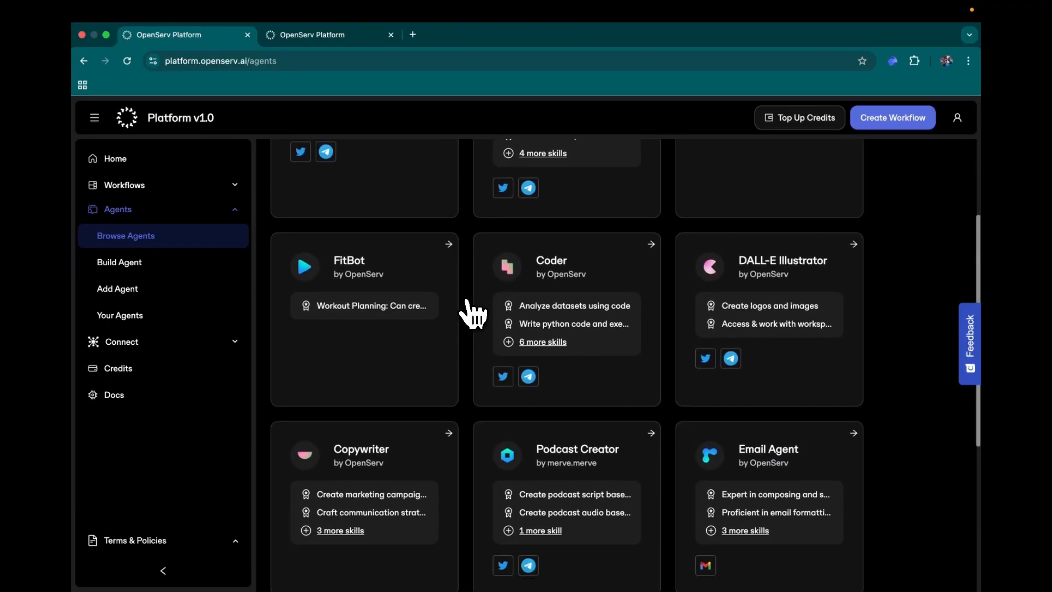
scroll(570, 439, "up", 2)
scroll(556, 424, "up", 2)
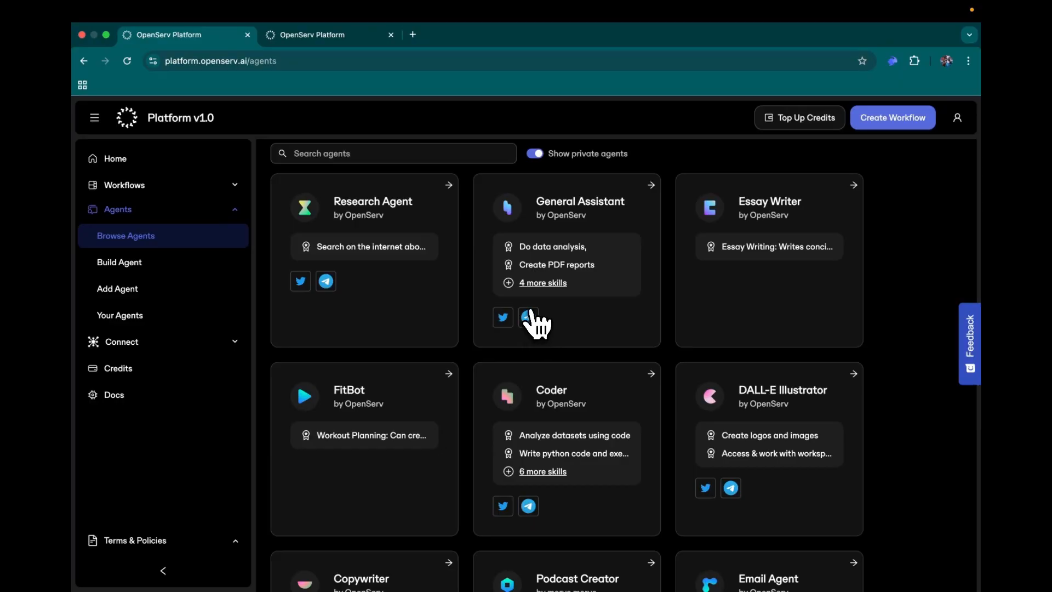
scroll(535, 322, "up", 3)
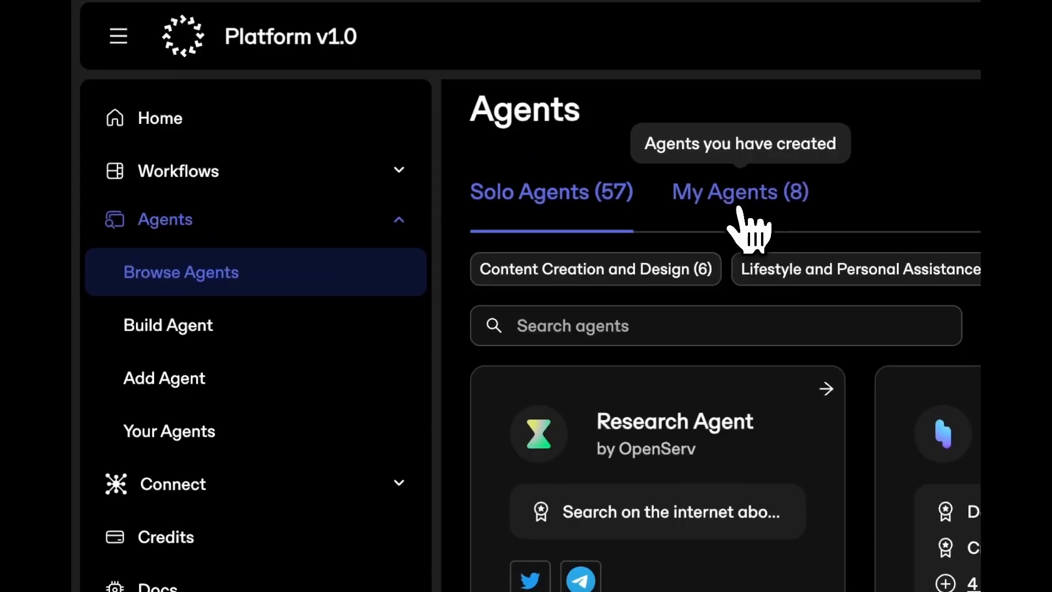
Check the My Agents list of agents you have created and return to the Solo Agents list.
left_click(406, 201)
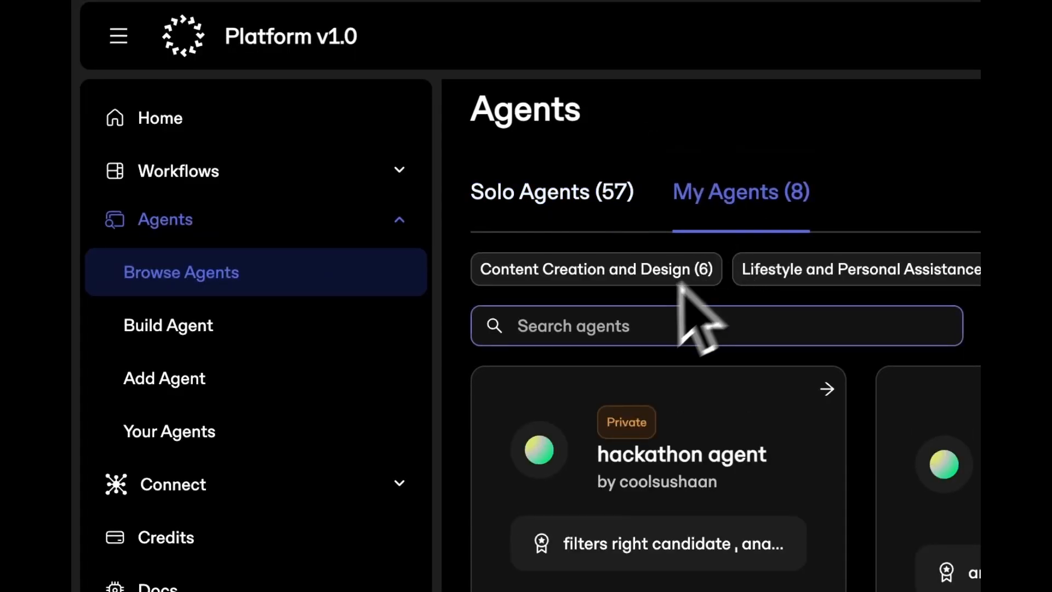
left_click(561, 211)
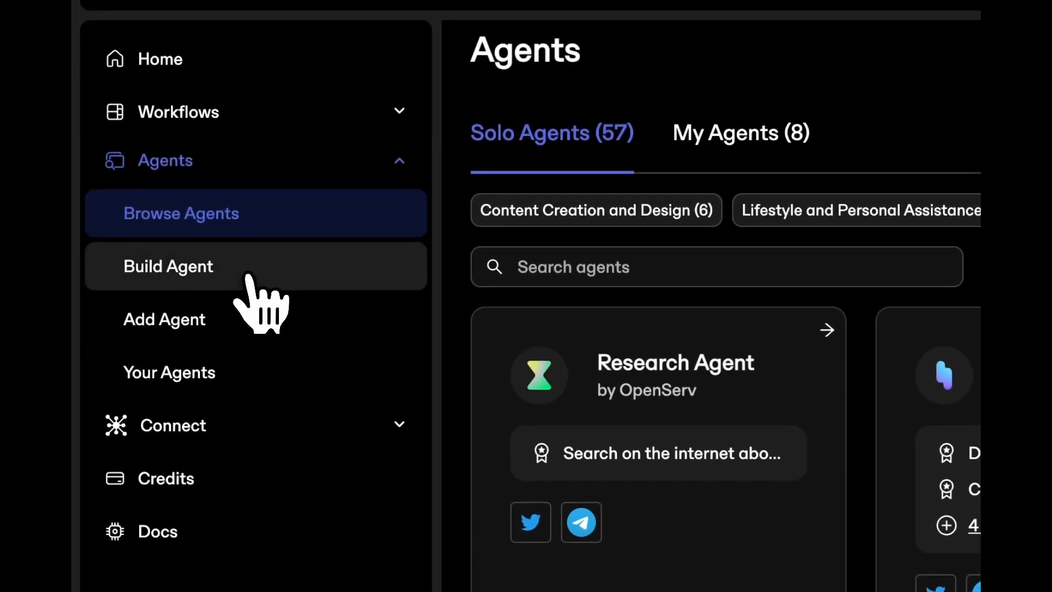
Open the Agent Builder form for creating a new agent.
left_click(249, 335)
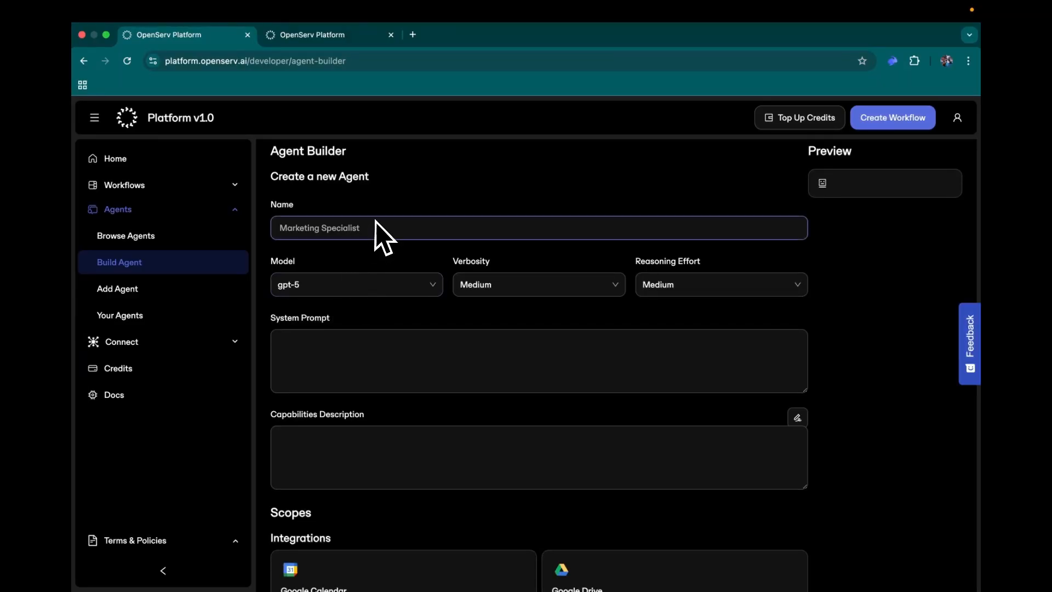
Check which language models can be chosen for a new agent in the Agent Builder, without changing the selection.
scroll(335, 312, "down", 1)
scroll(356, 282, "up", 2)
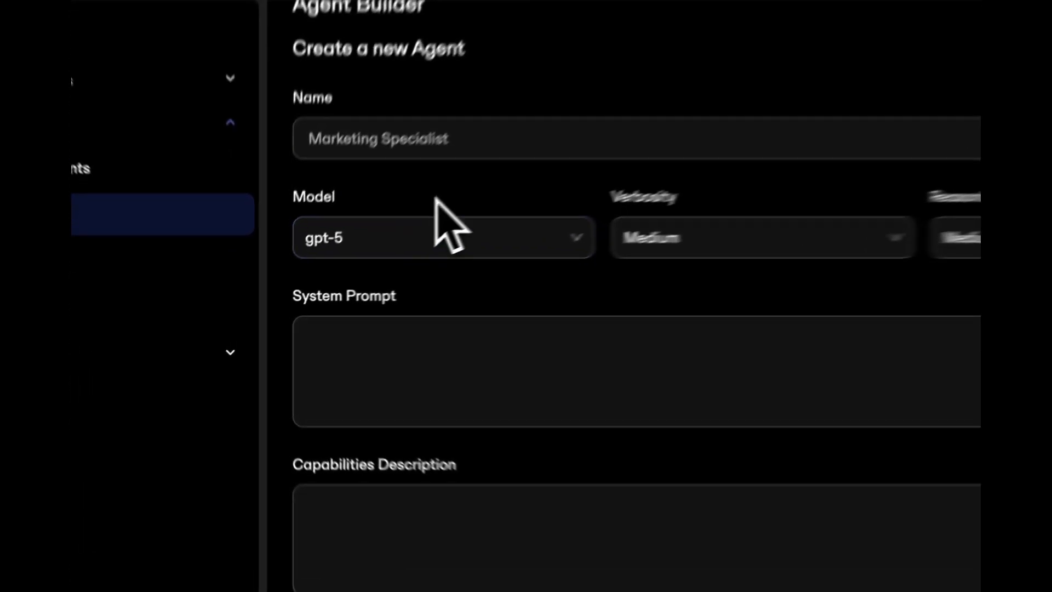
left_click(438, 237)
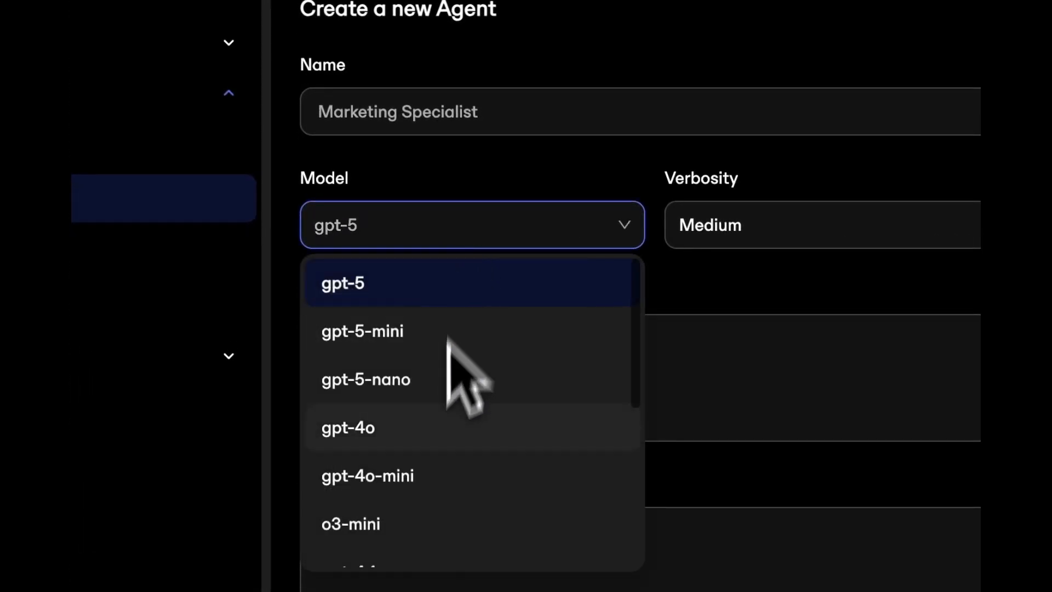
scroll(441, 360, "down", 5)
scroll(438, 419, "down", 2)
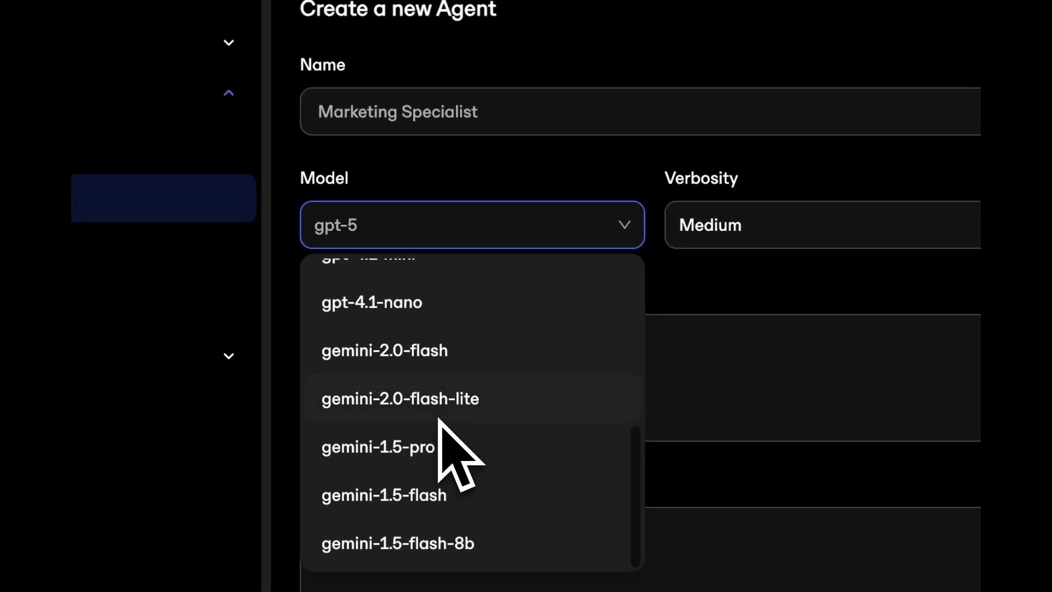
left_click(598, 220)
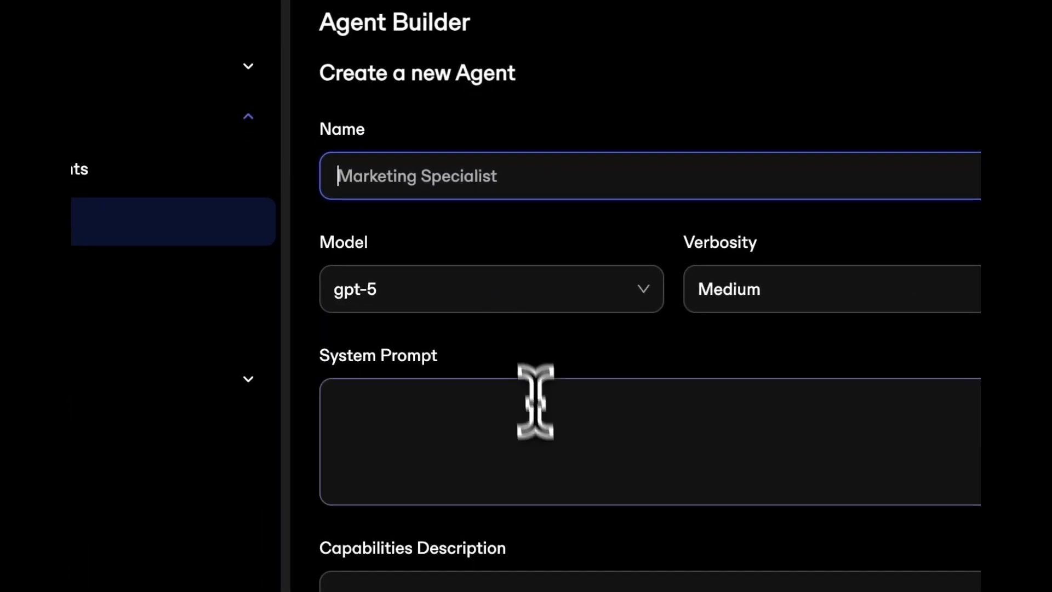
Examine the Agent Builder's System Prompt and Capabilities Description fields and the integration scopes that can be added.
left_click(380, 362)
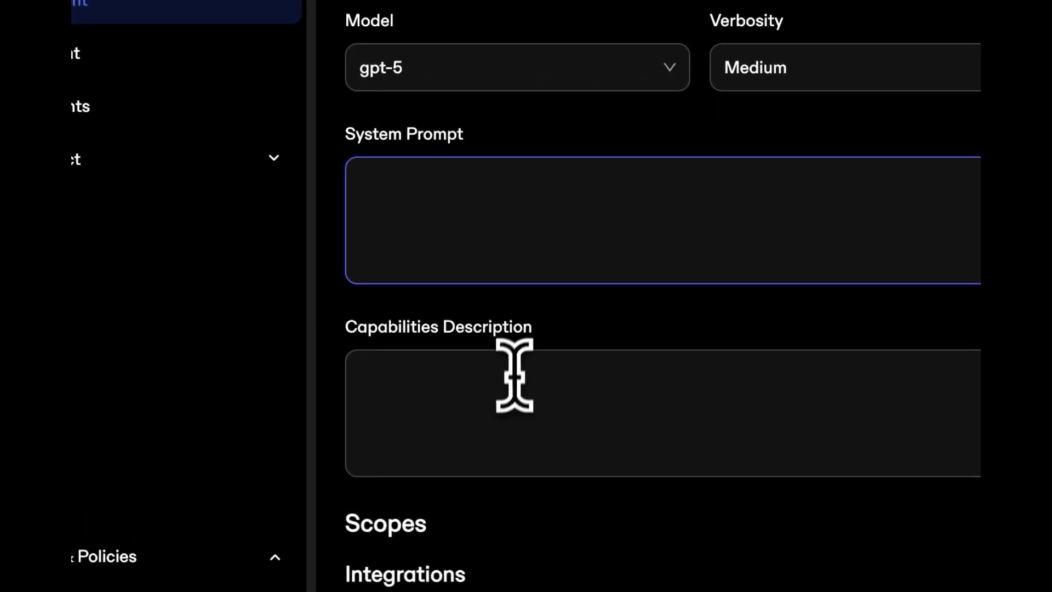
left_click(354, 455)
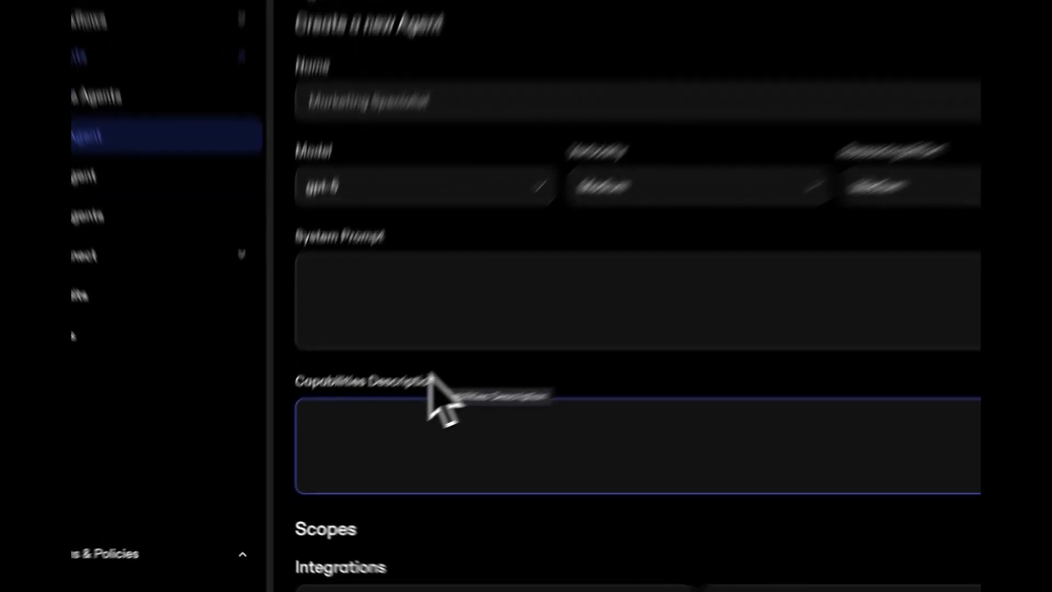
scroll(360, 422, "down", 5)
scroll(498, 327, "down", 5)
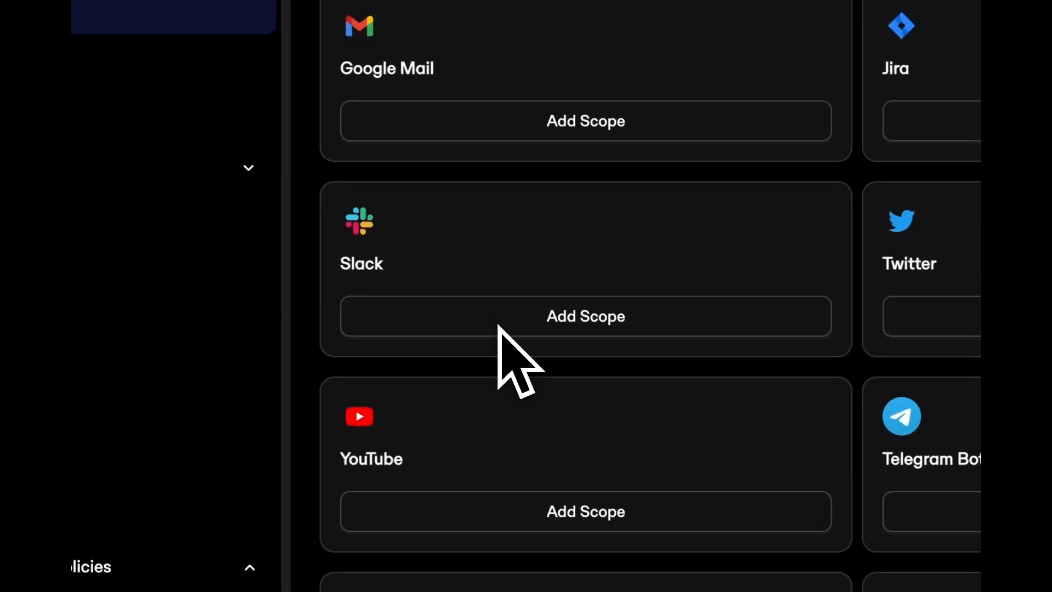
scroll(498, 328, "up", 8)
left_click(494, 238)
scroll(540, 141, "down", 5)
left_click(521, 89)
scroll(545, 159, "down", 12)
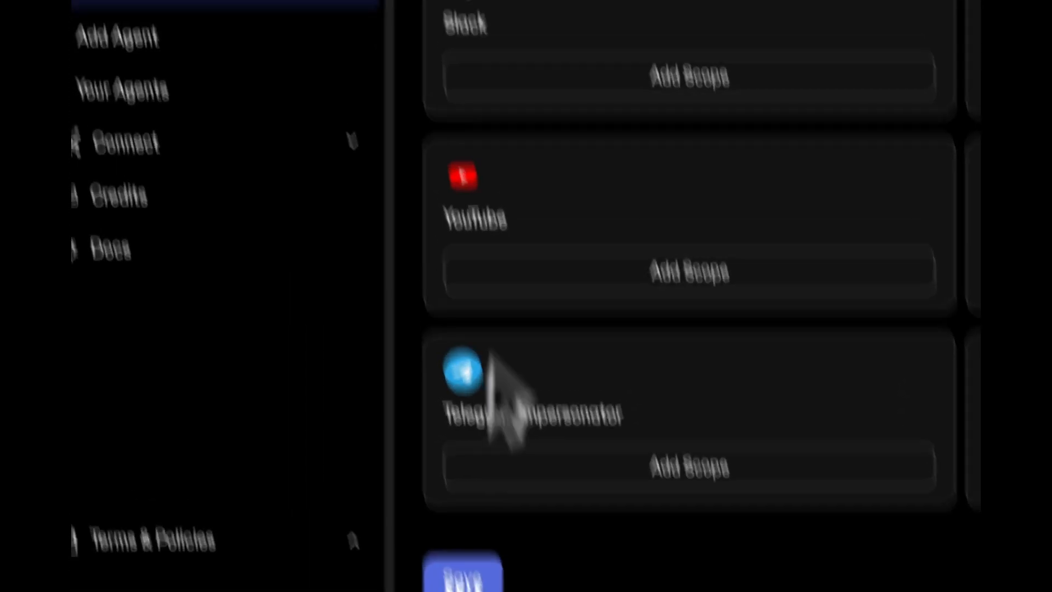
scroll(548, 230, "up", 15)
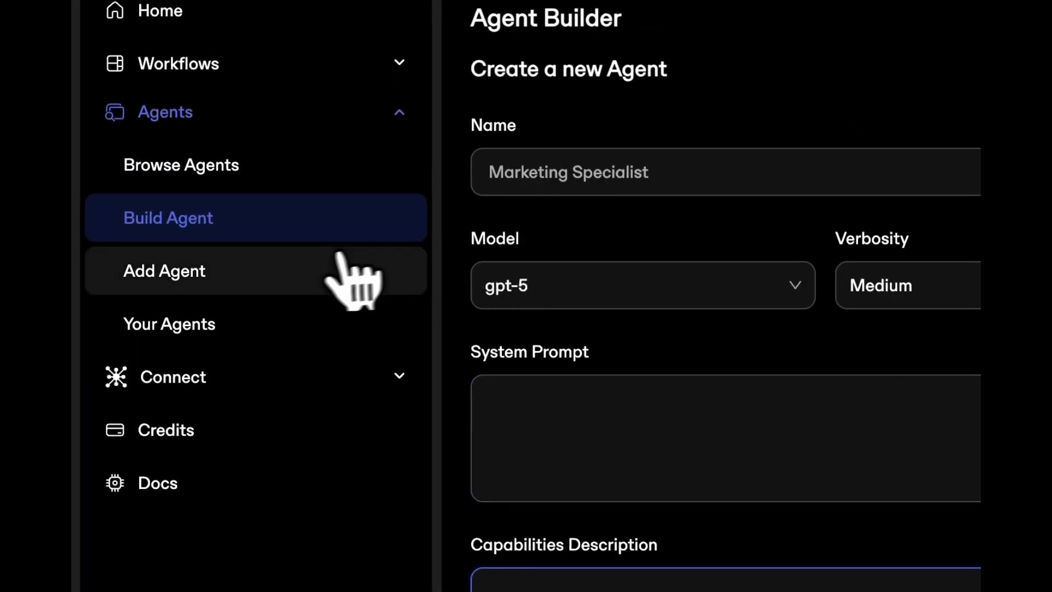
Open the Add Agent form and go through its Name, Agent Endpoint and Capabilities Description fields.
left_click(303, 281)
left_click(640, 403)
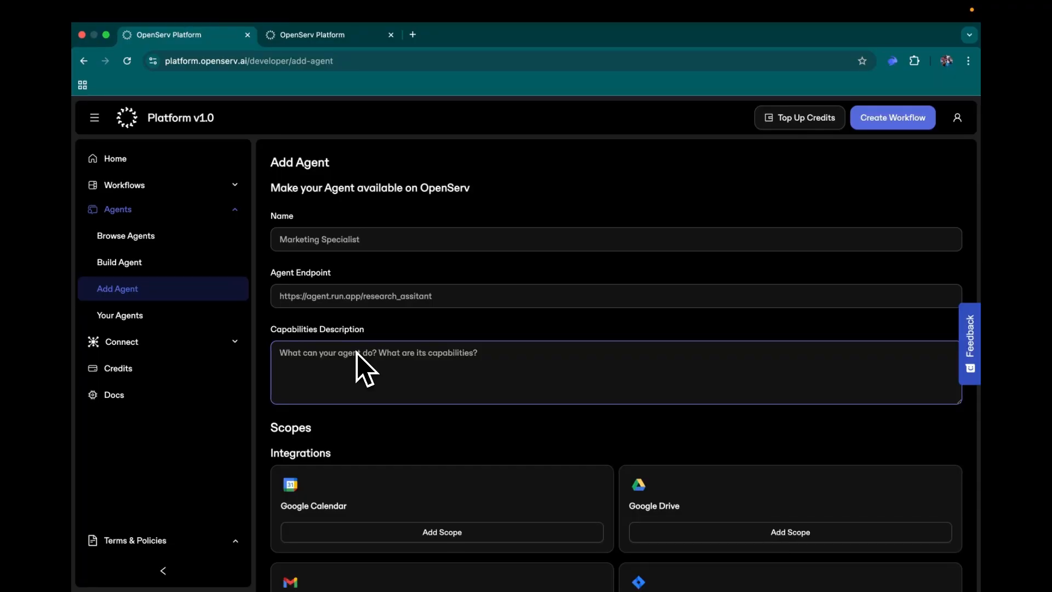
left_click(322, 241)
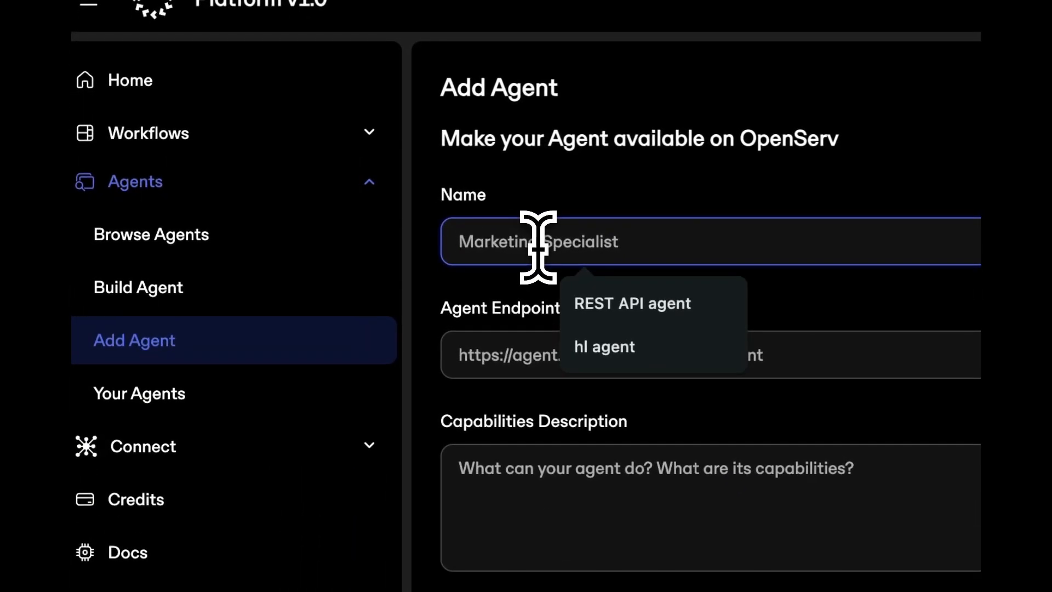
left_click(518, 302)
left_click(521, 344)
left_click(538, 304)
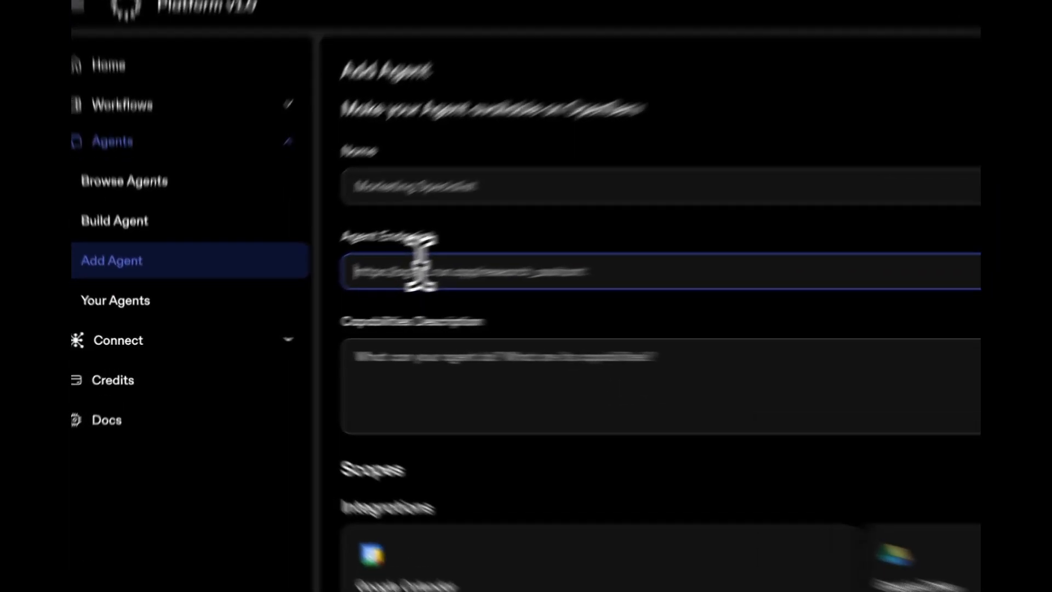
left_click(326, 287)
left_click(331, 274)
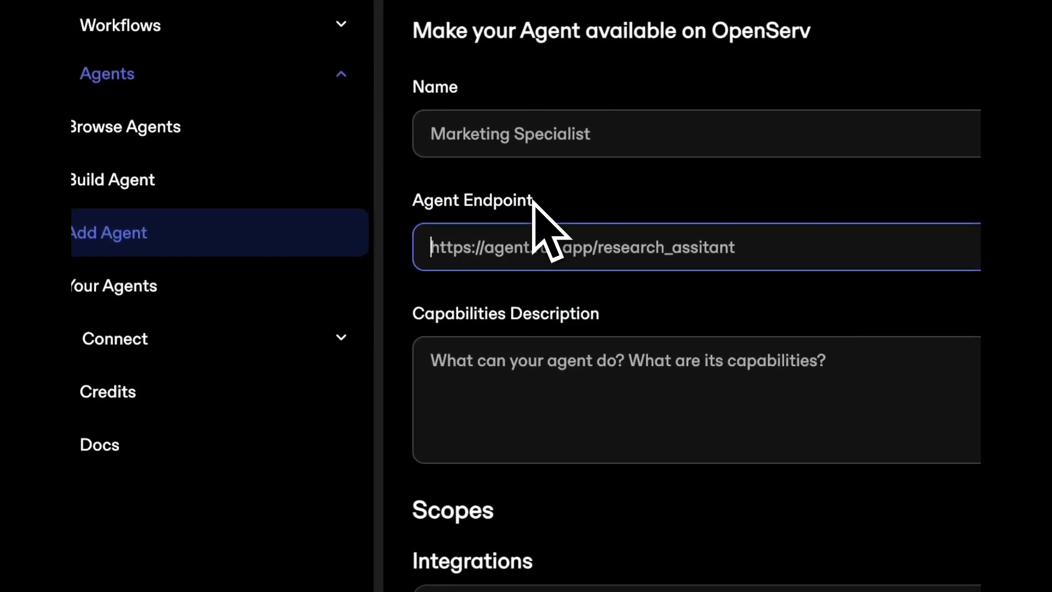
left_click(537, 391)
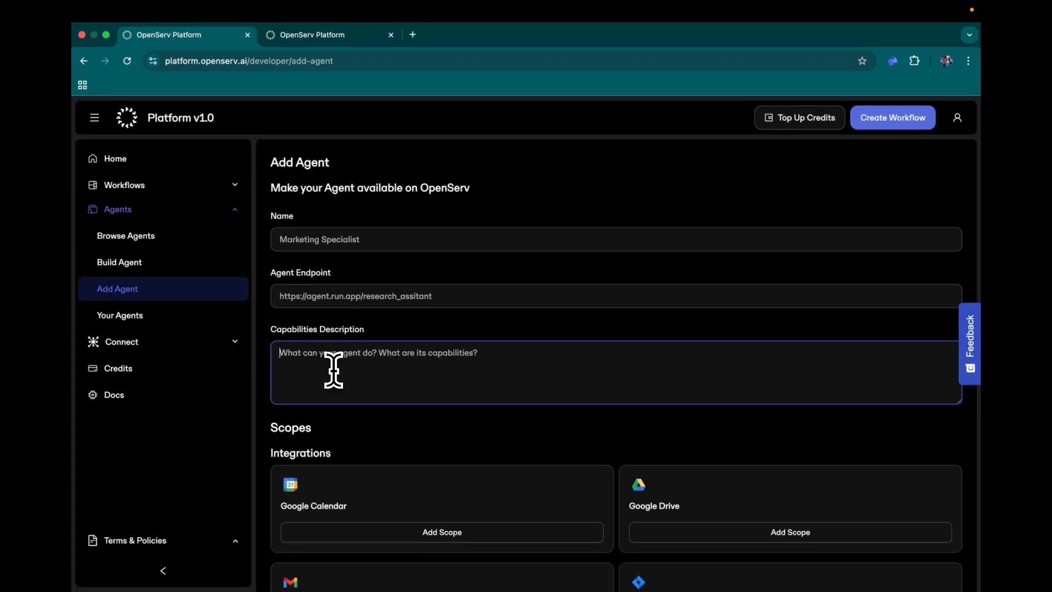
Review the Agent Endpoint field and the integration scopes offered in the Add Agent form.
scroll(340, 352, "down", 2)
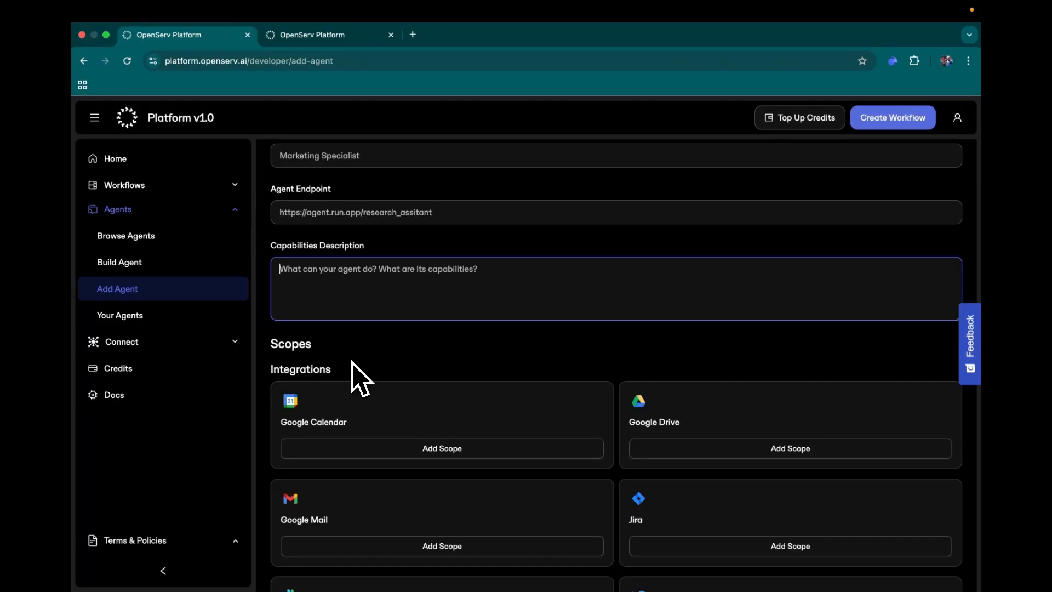
scroll(353, 363, "up", 2)
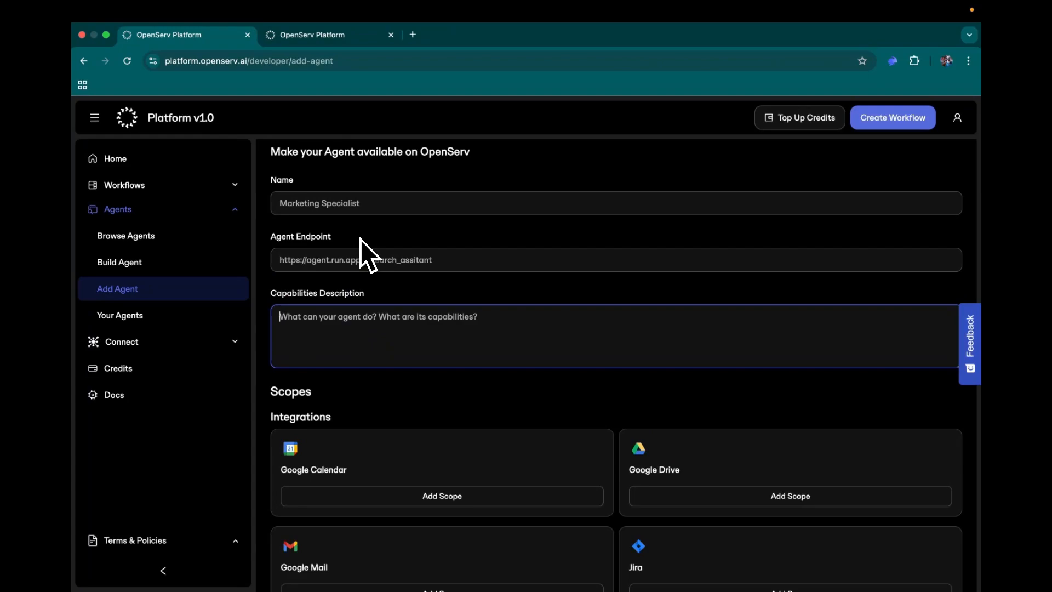
left_click(332, 263)
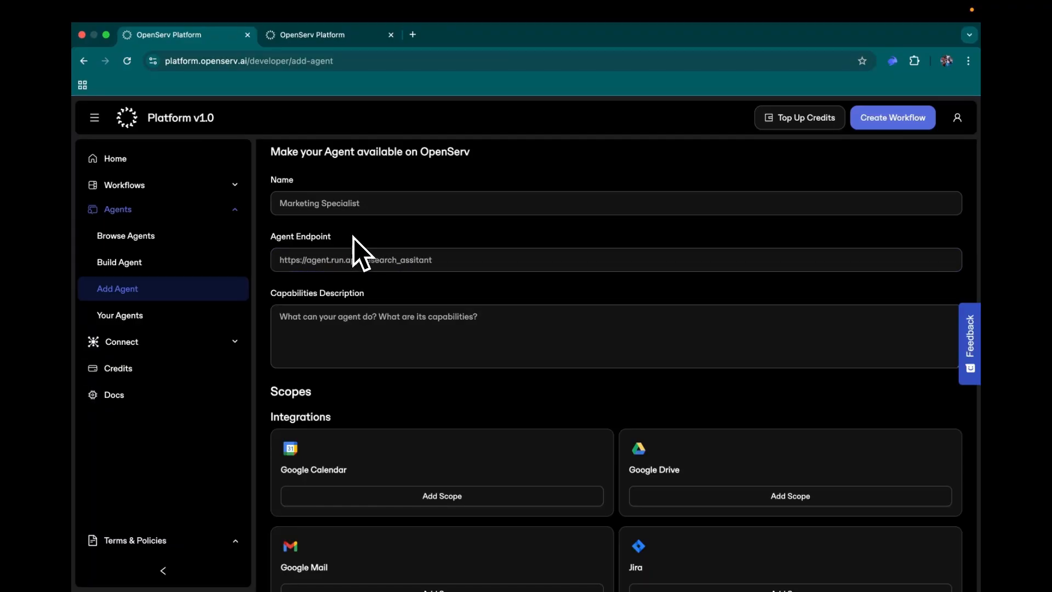
left_click(344, 260)
scroll(347, 301, "down", 3)
scroll(378, 417, "down", 5)
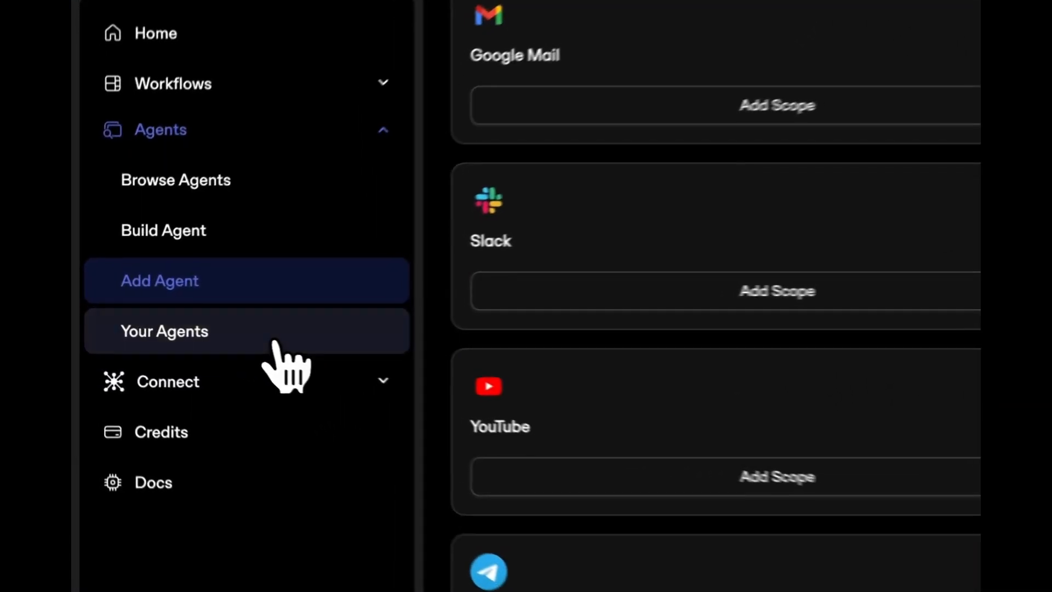
Open the Your Agents table, check the kind of hl agent and open that agent's details.
left_click(182, 323)
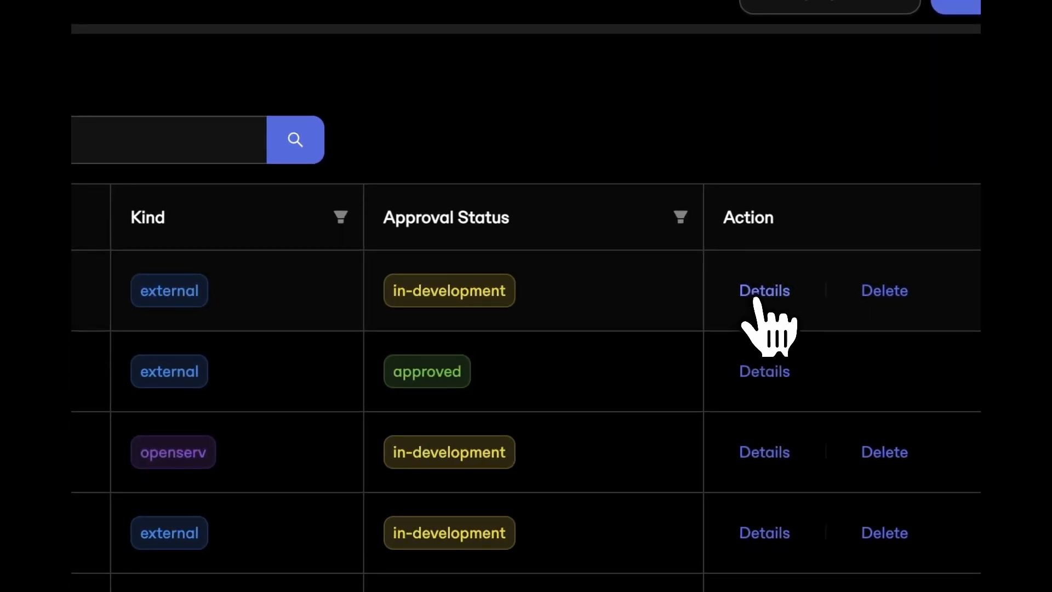
double_click(328, 280)
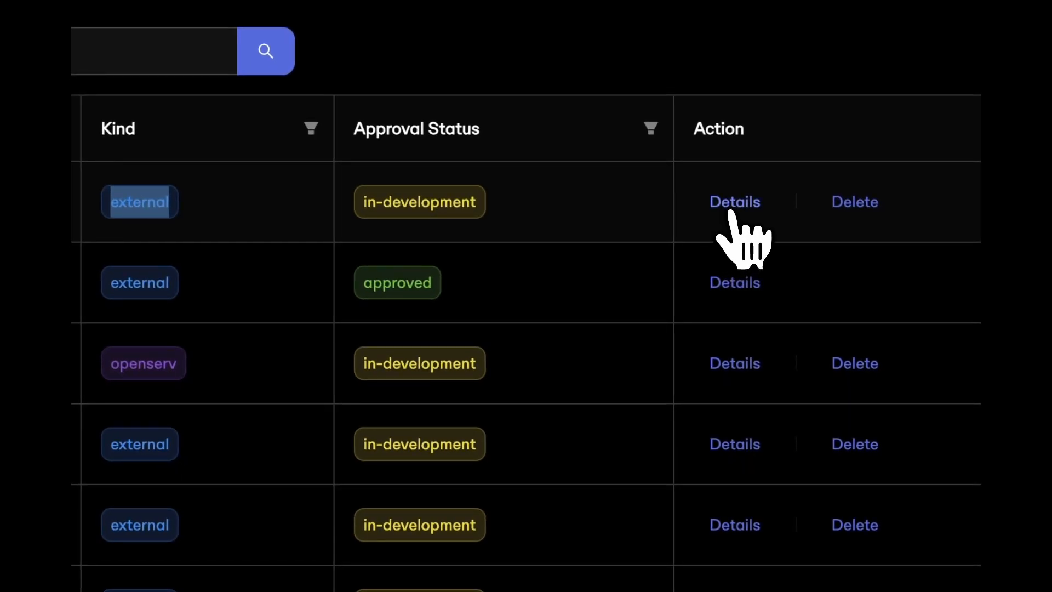
left_click(732, 204)
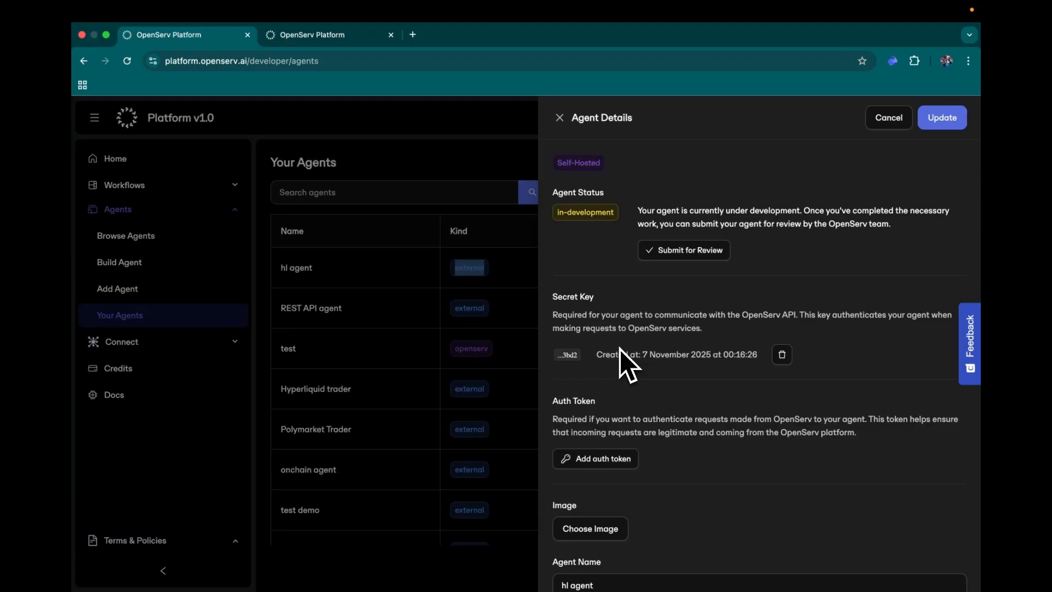
Review the secret key, auth token, name and endpoint URL settings in the details of hl agent.
scroll(644, 411, "down", 4)
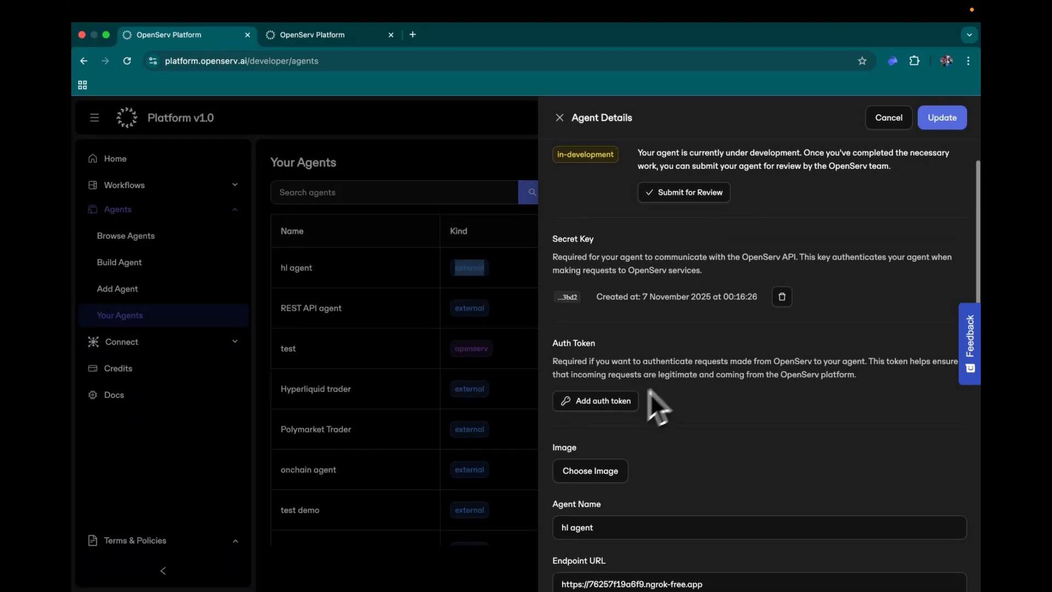
scroll(703, 364, "down", 5)
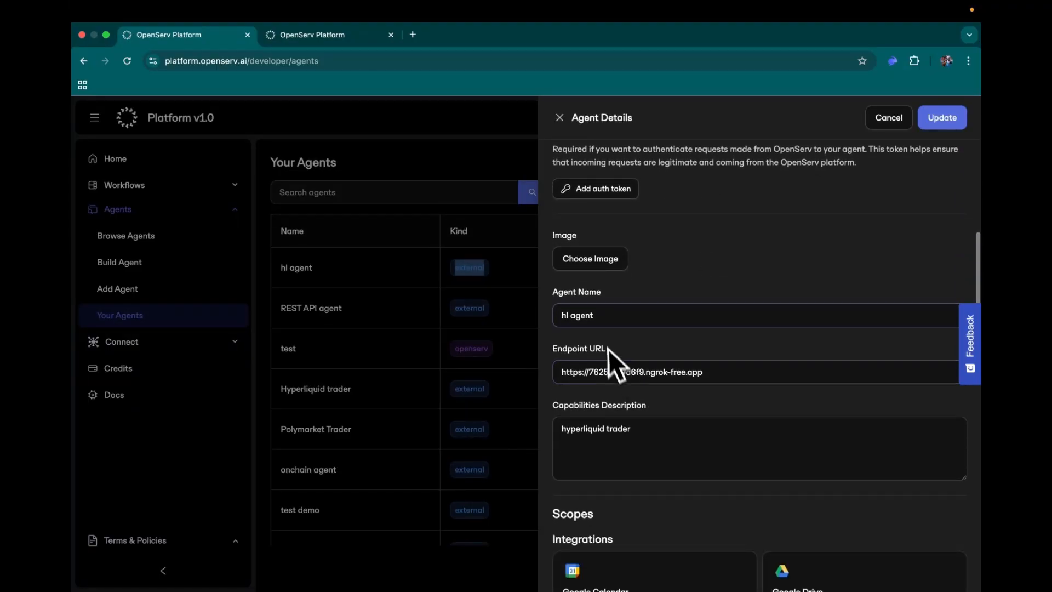
left_click(620, 371)
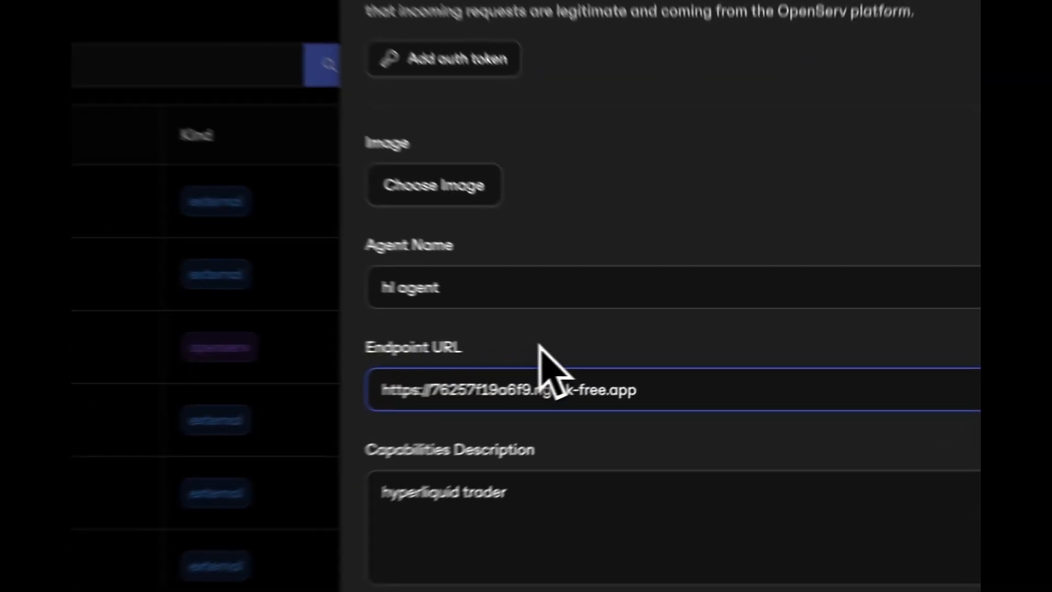
Examine the integration scopes and Knowledge Files section of hl agent and close its details.
scroll(539, 347, "down", 12)
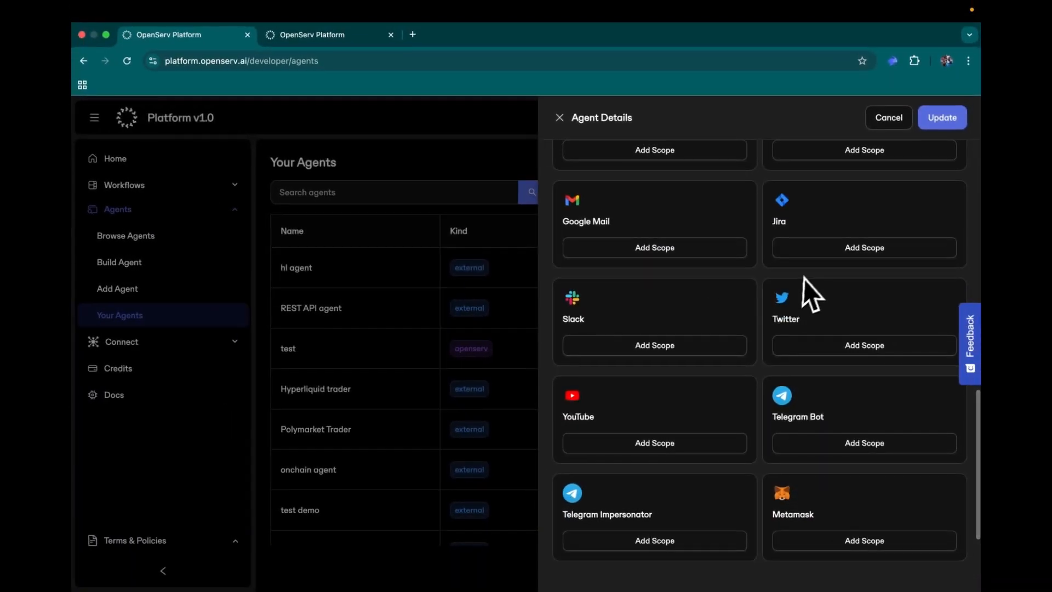
scroll(800, 285, "up", 3)
scroll(767, 298, "down", 3)
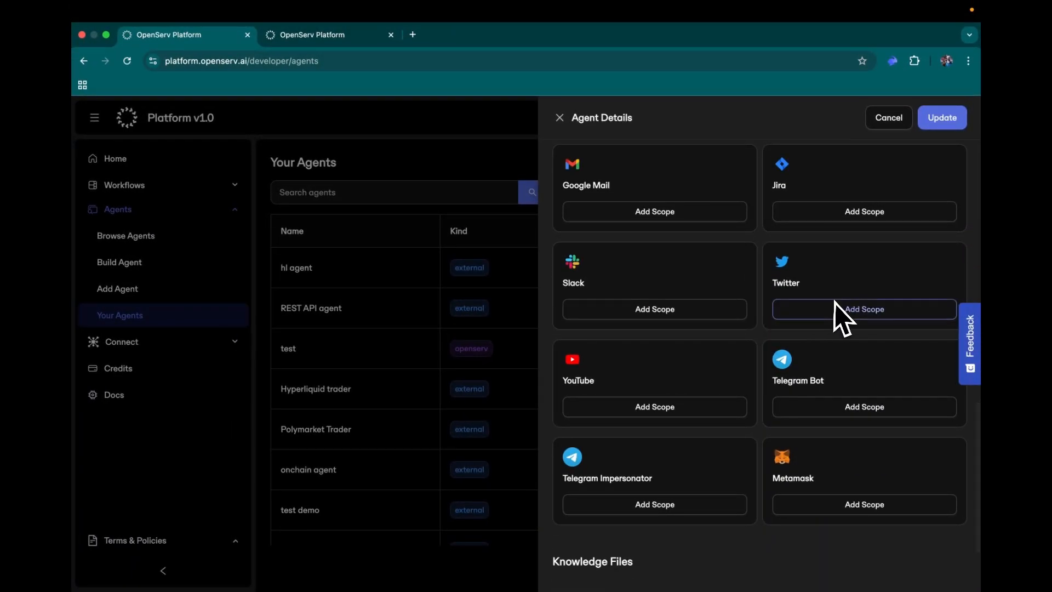
scroll(758, 424, "down", 2)
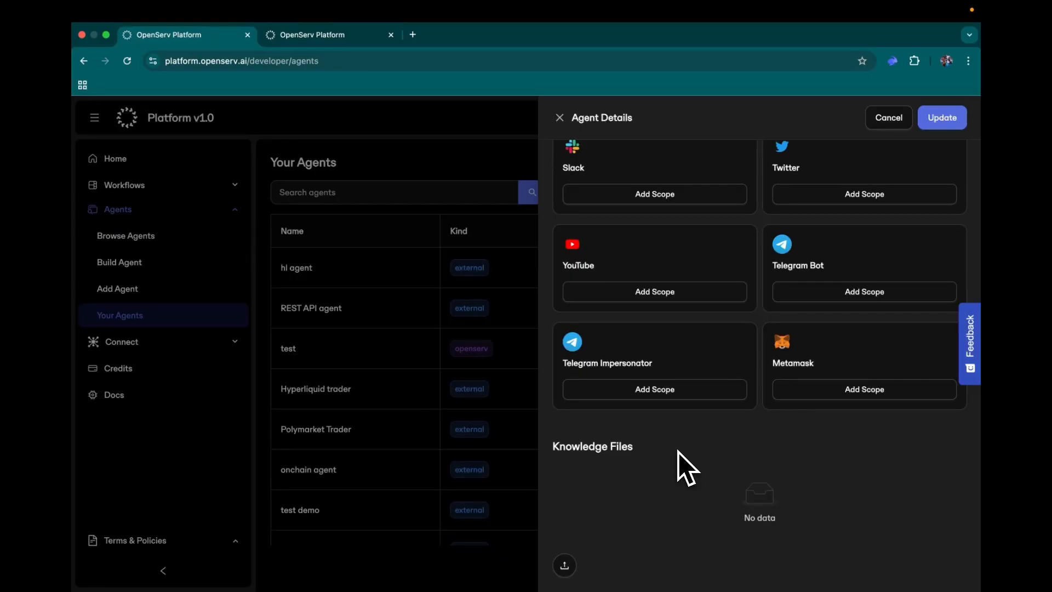
scroll(679, 452, "up", 2)
scroll(680, 367, "down", 1)
scroll(660, 336, "down", 1)
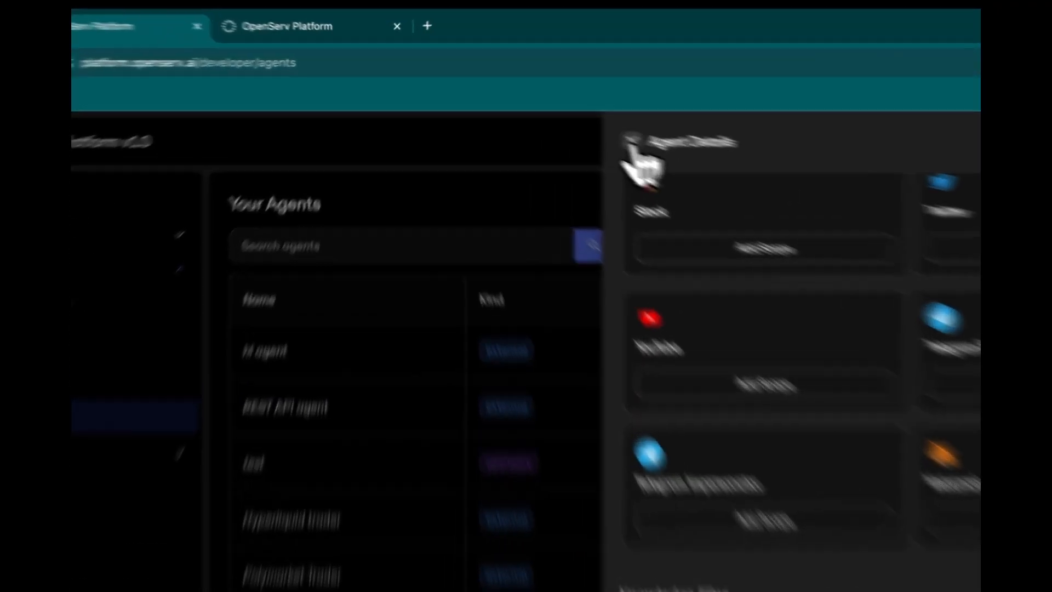
left_click(559, 118)
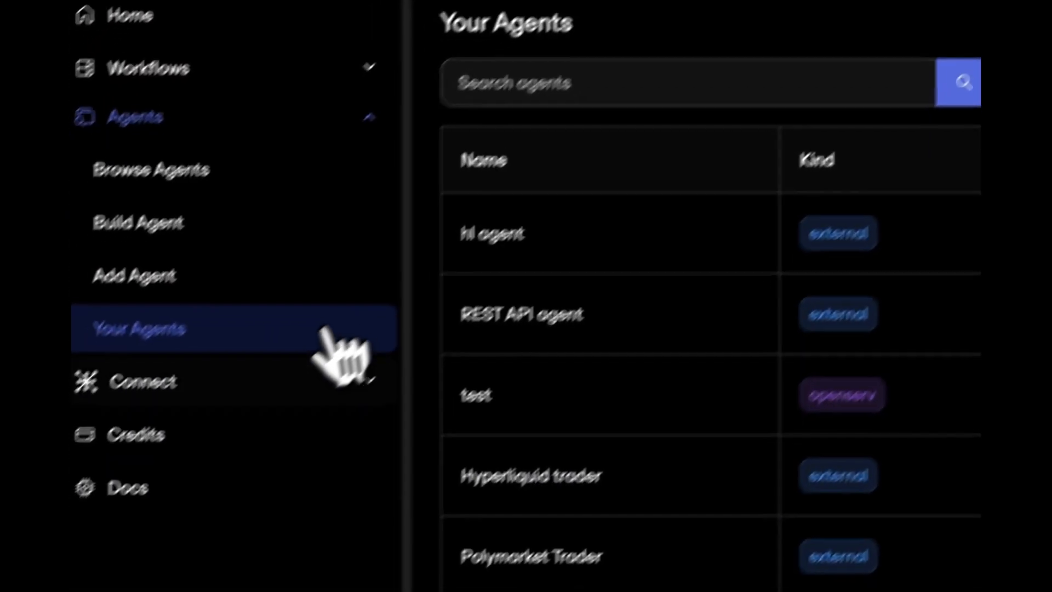
Open the Integrations page under Connect and check the Google Drive and Google Mail connections.
left_click(296, 356)
left_click(305, 418)
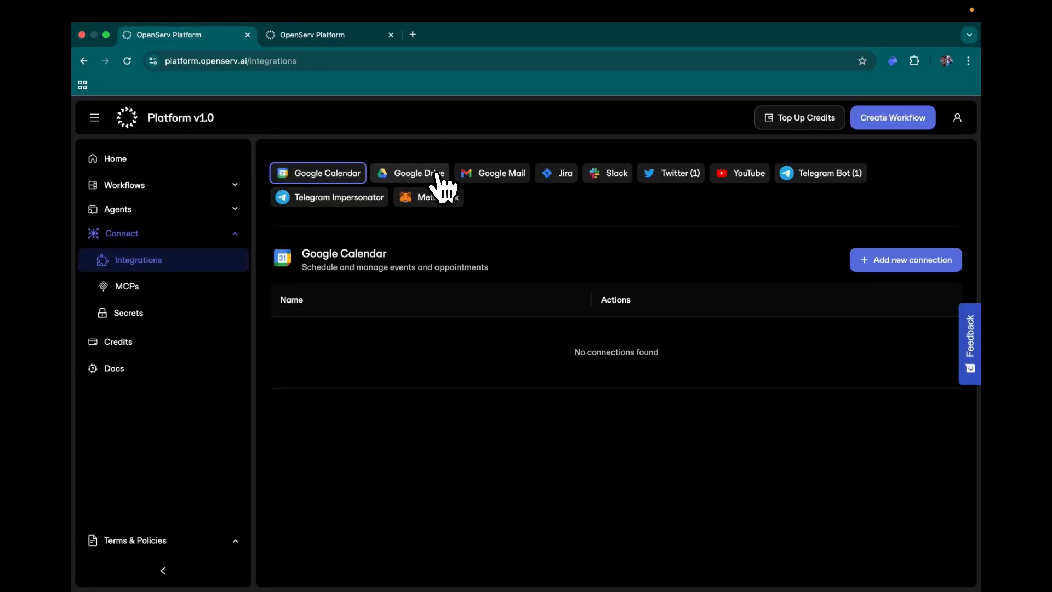
left_click(437, 174)
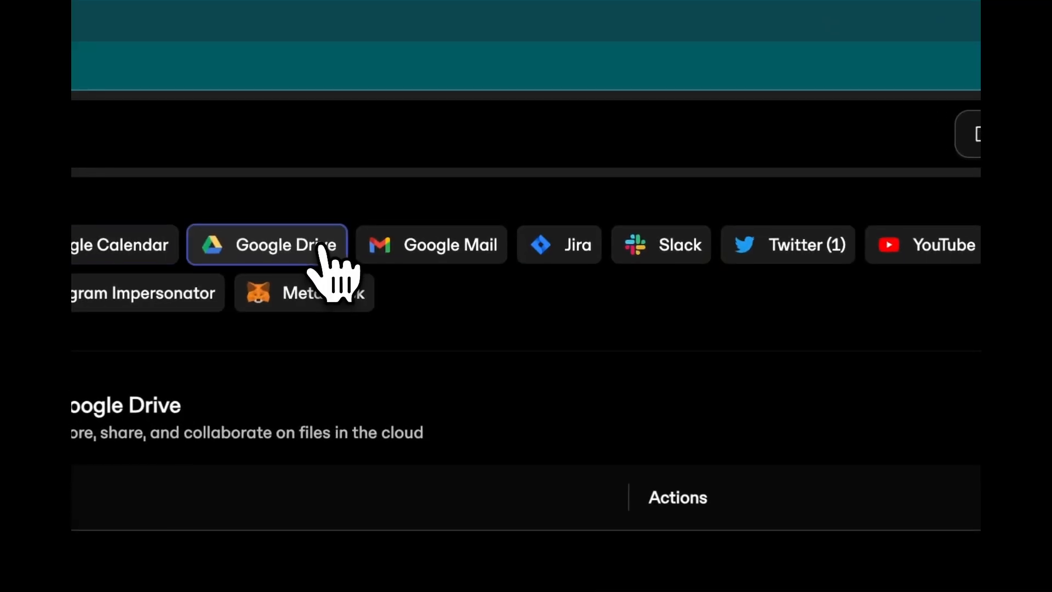
left_click(468, 252)
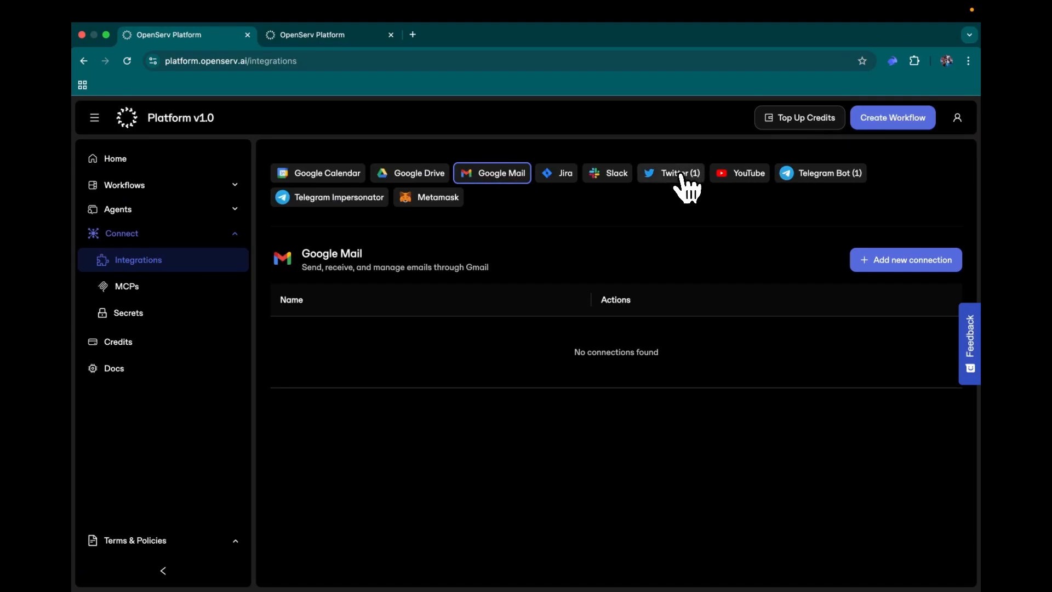
Show the Twitter integration and inspect the name of its existing connection.
left_click(681, 176)
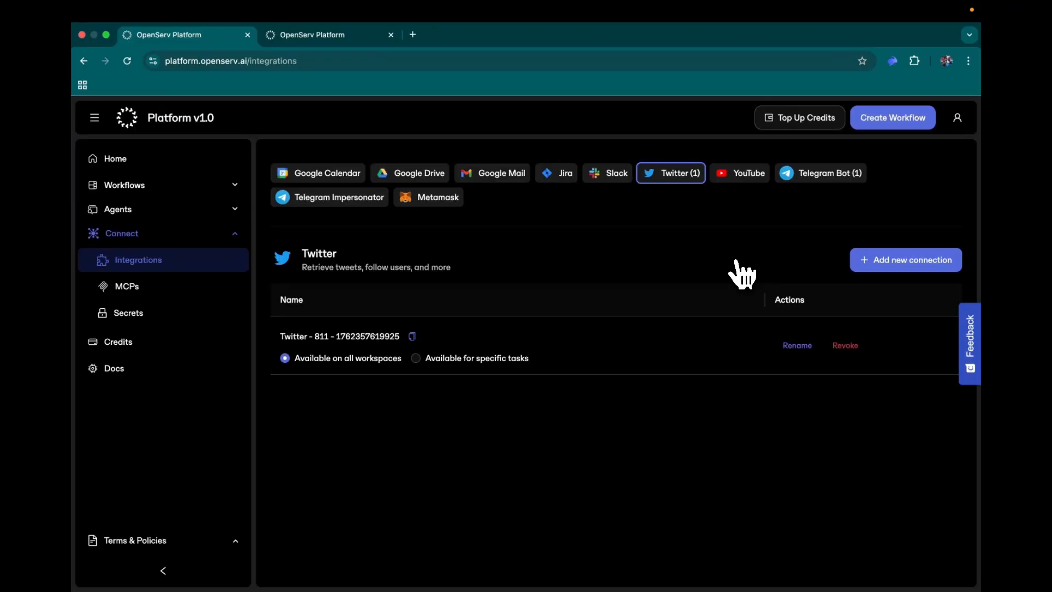
left_click_drag(325, 336, 371, 336)
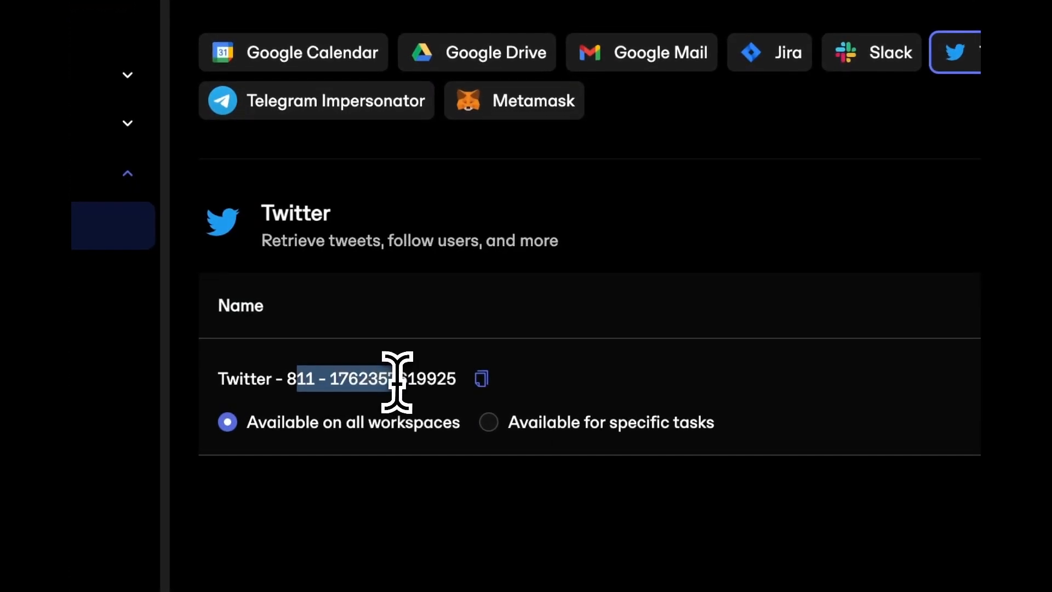
left_click(397, 382)
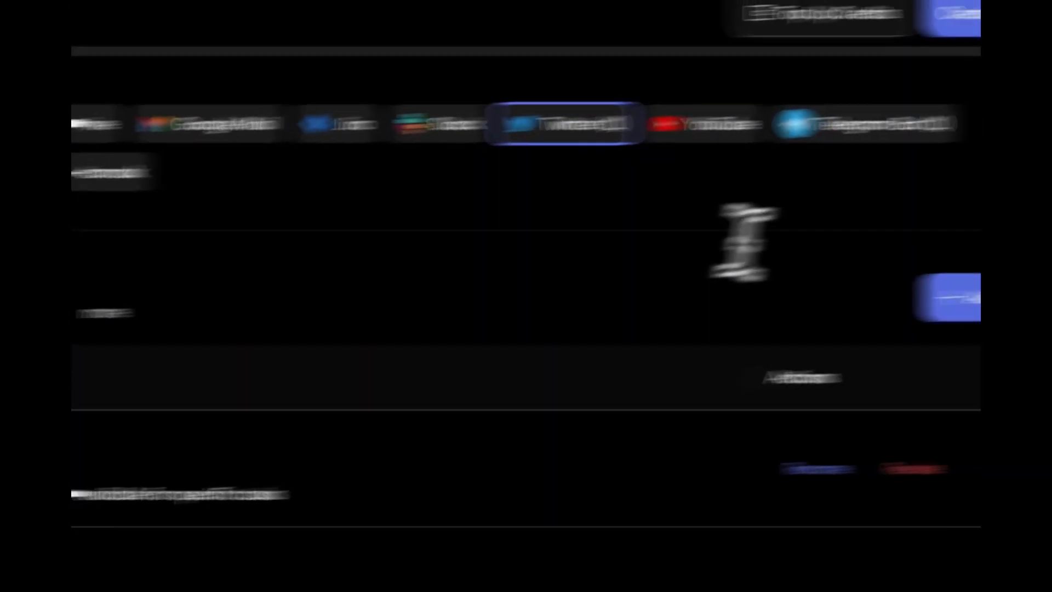
Show the Telegram Bot integration, check the Bot Token field required for a new connection, and cancel the form.
left_click(665, 145)
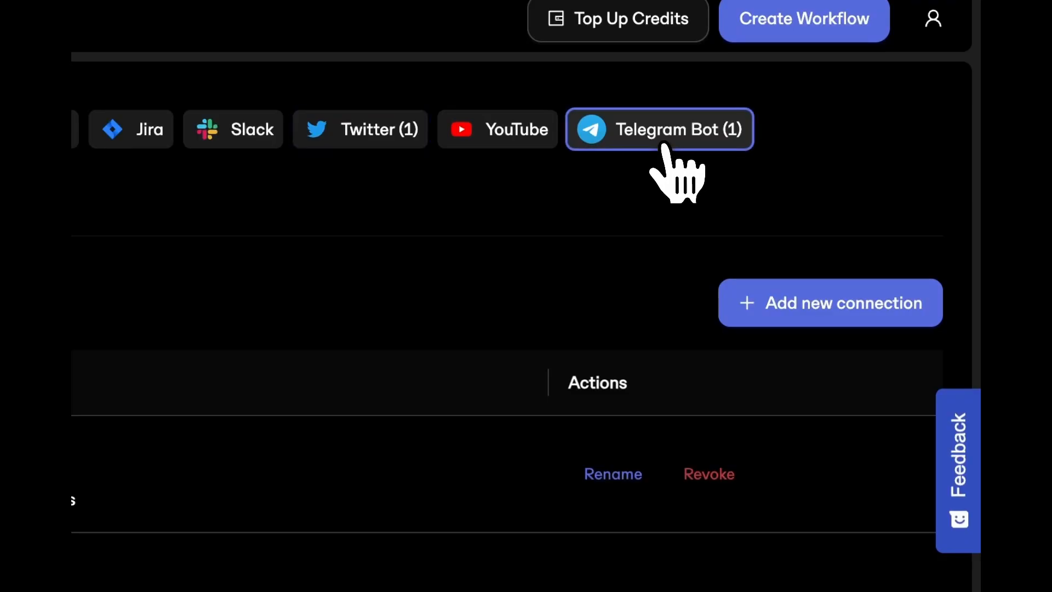
left_click(852, 303)
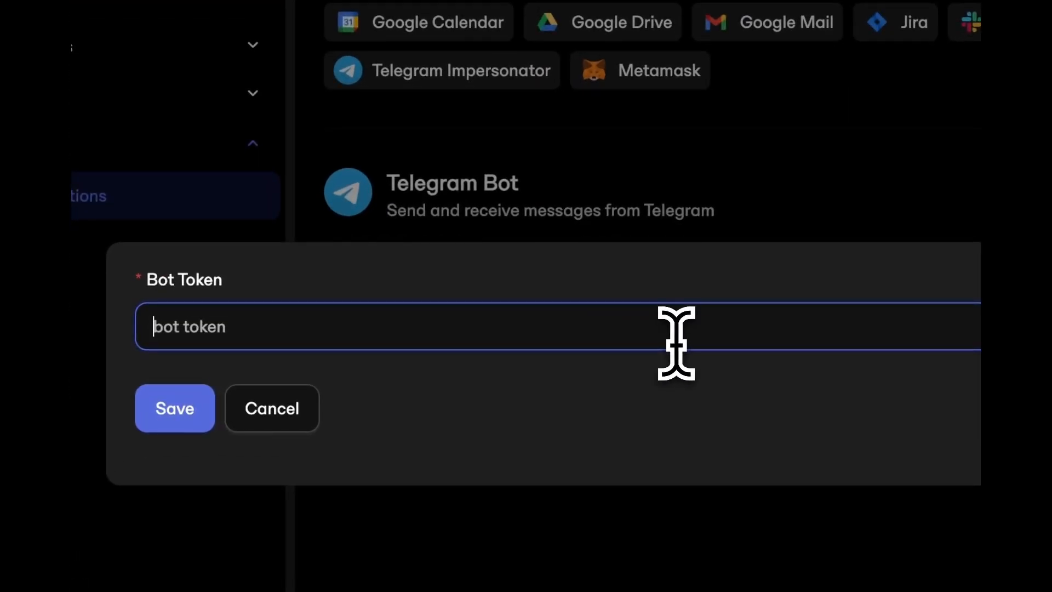
left_click(307, 413)
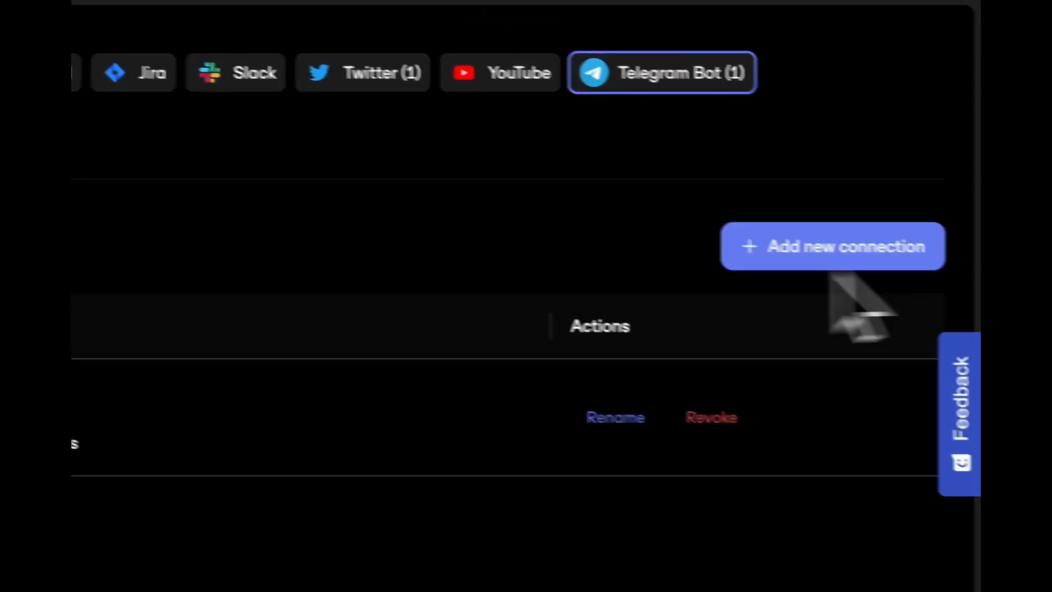
Inspect the name and workspace availability options of the existing Telegram Bot connection.
left_click_drag(359, 337, 575, 334)
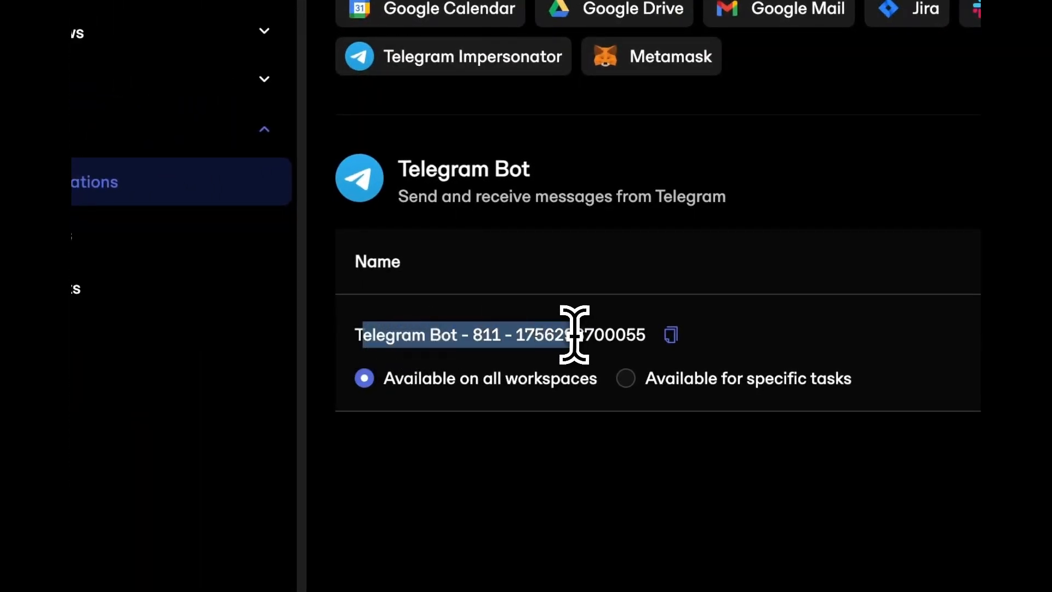
left_click(574, 335)
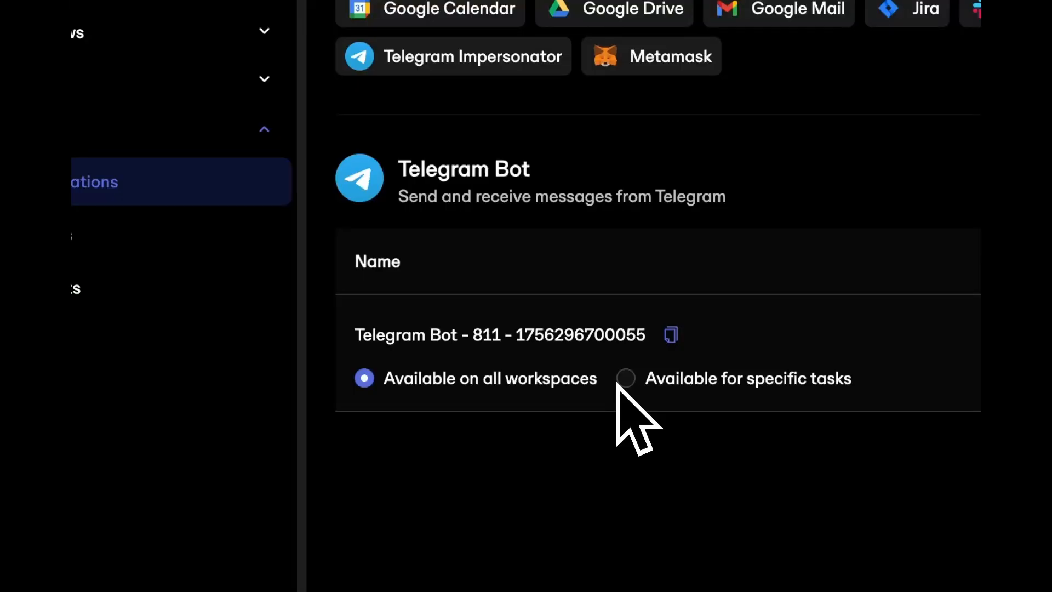
left_click_drag(427, 334, 534, 335)
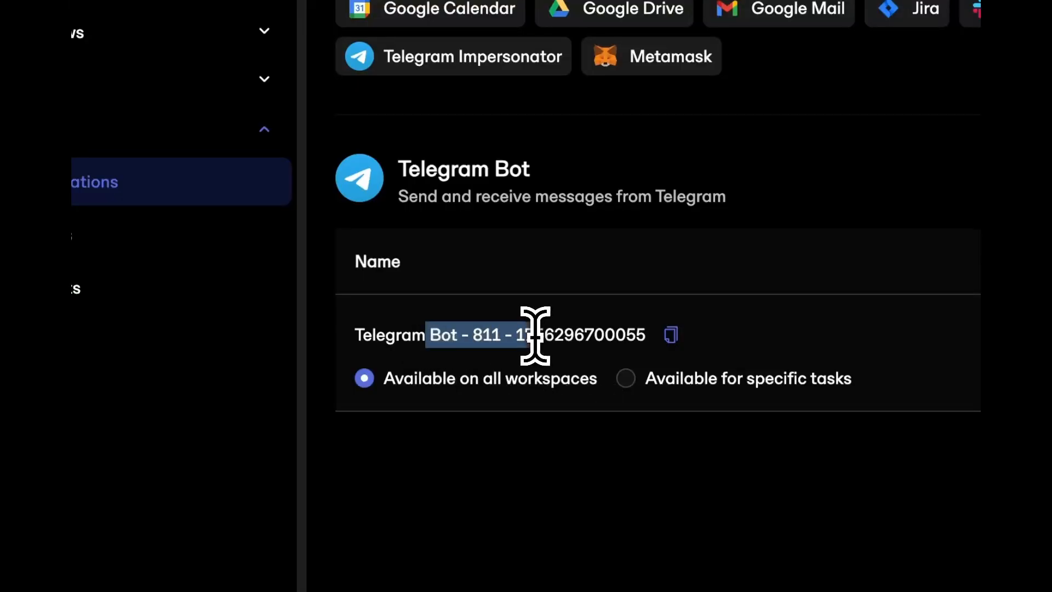
left_click(535, 335)
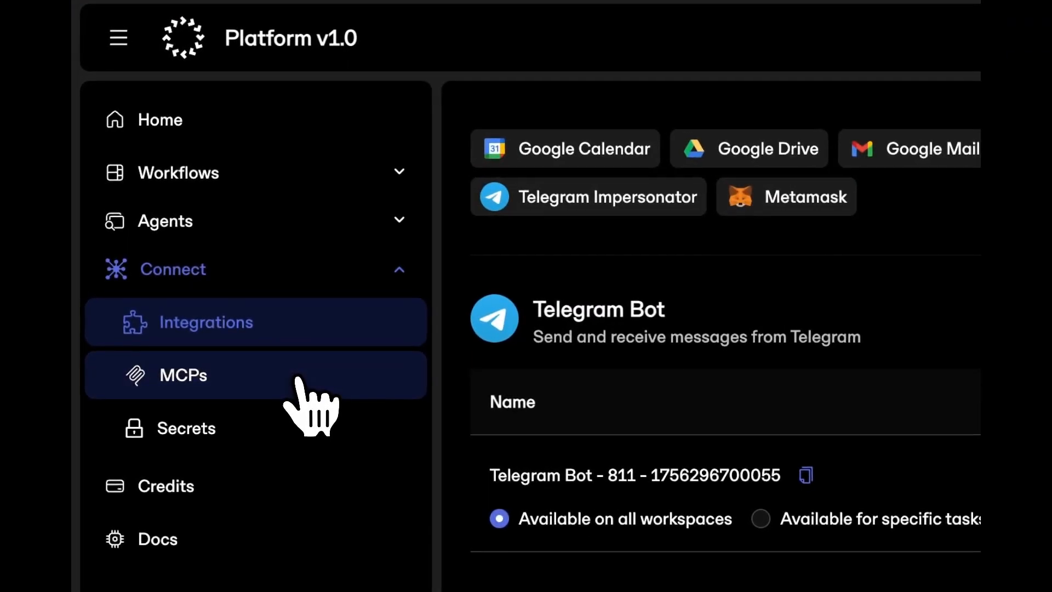
Open the MCPs page under Connect and look over the featured servers and the list of own MCP servers.
left_click(300, 384)
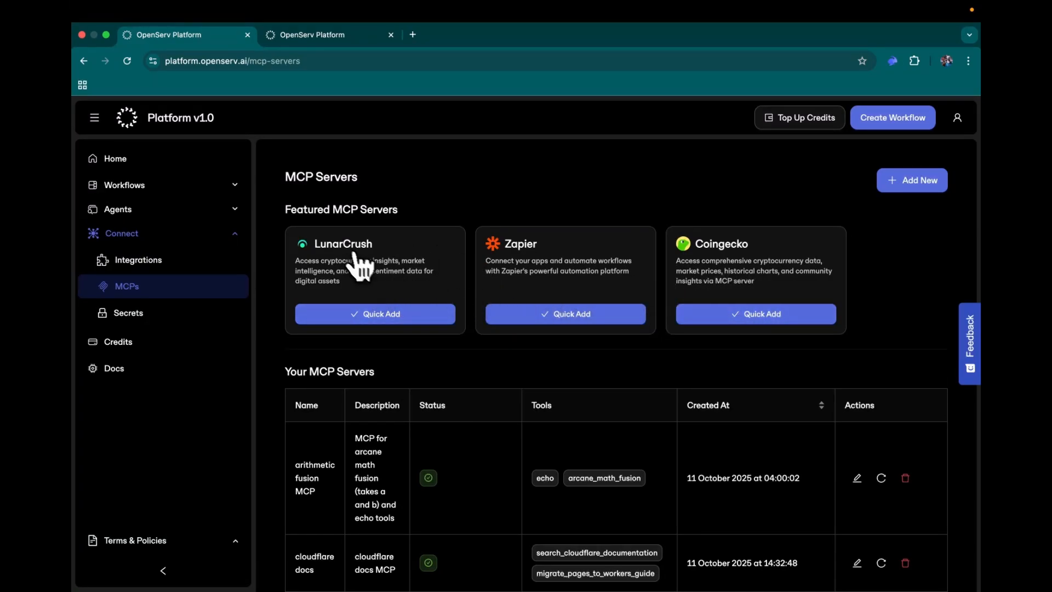
scroll(542, 397, "down", 1)
scroll(542, 397, "down", 2)
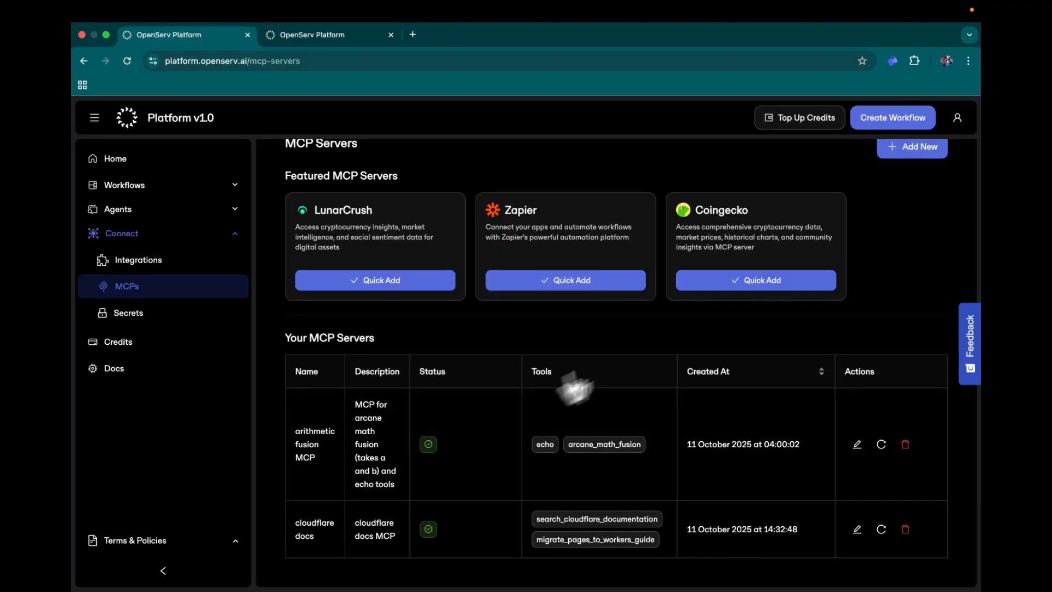
scroll(563, 399, "up", 3)
Open the form for adding a new MCP server and check its Transport options.
left_click(912, 181)
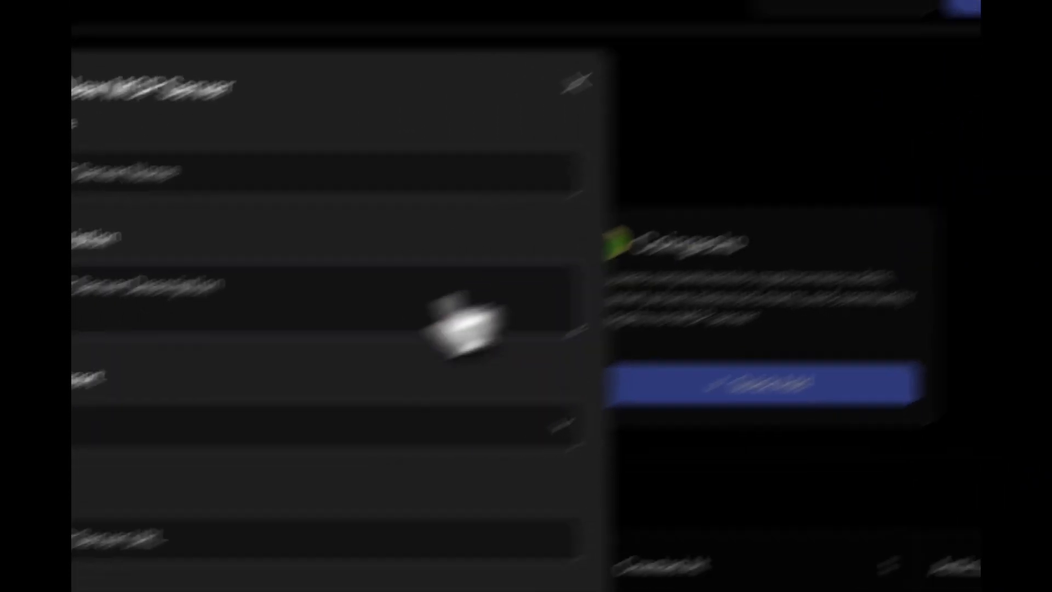
left_click(458, 336)
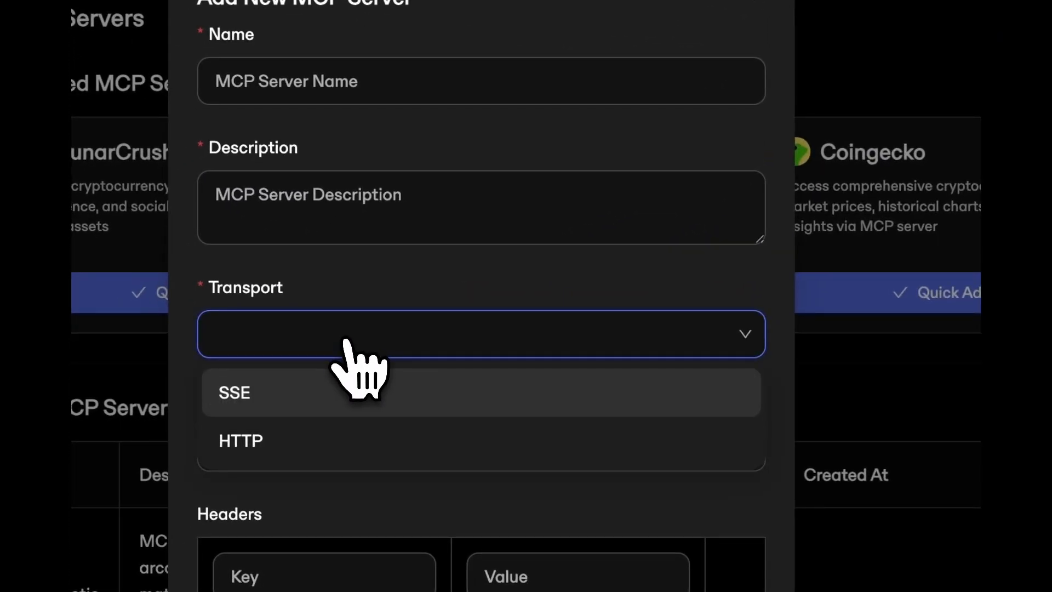
left_click(320, 504)
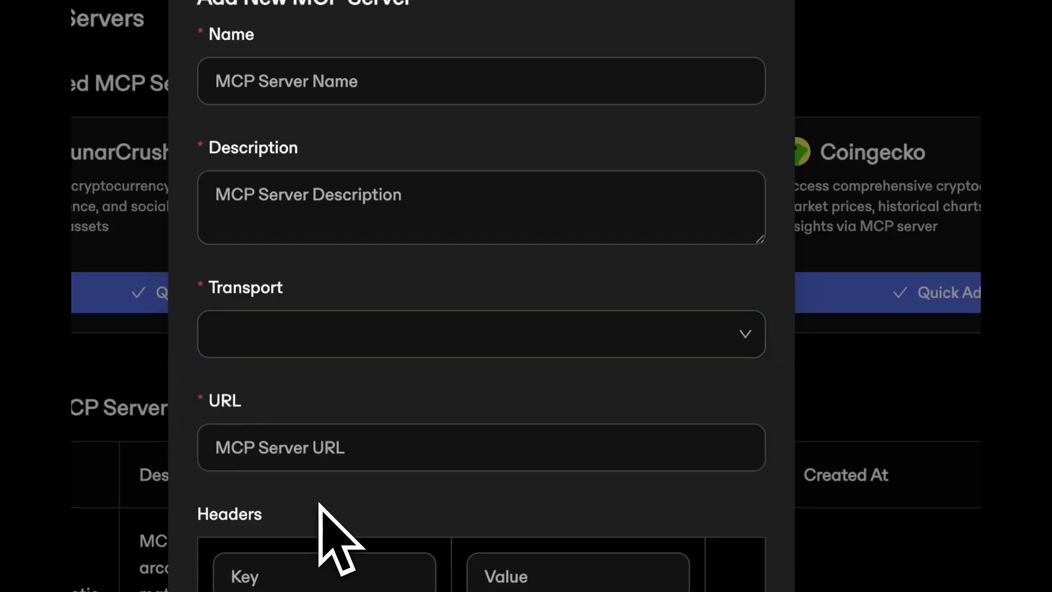
Review the Name, Description, URL and Headers fields of the new MCP server form and close it without adding a server.
left_click(298, 90)
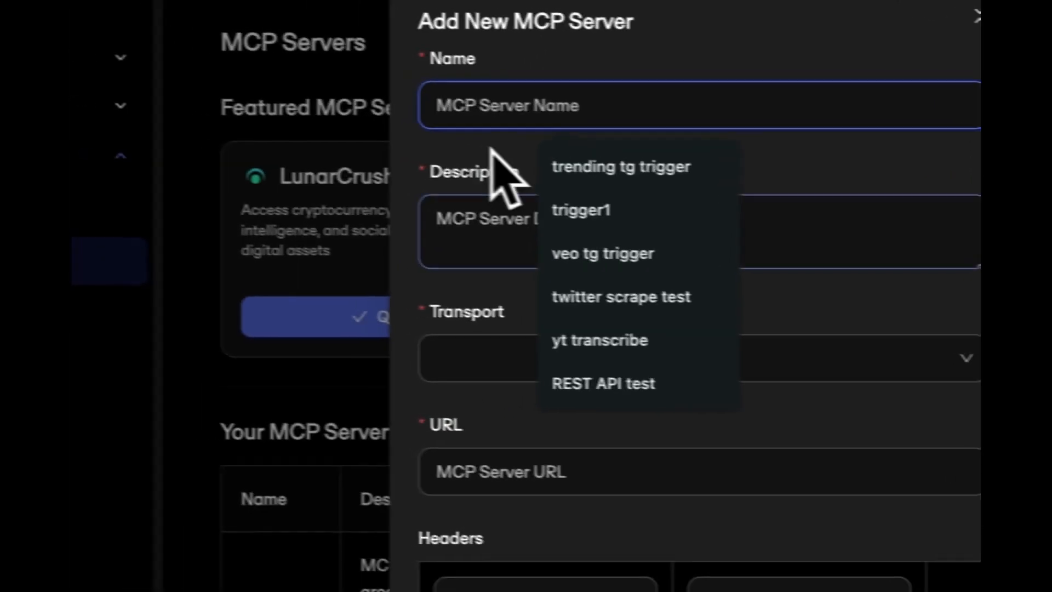
left_click(274, 143)
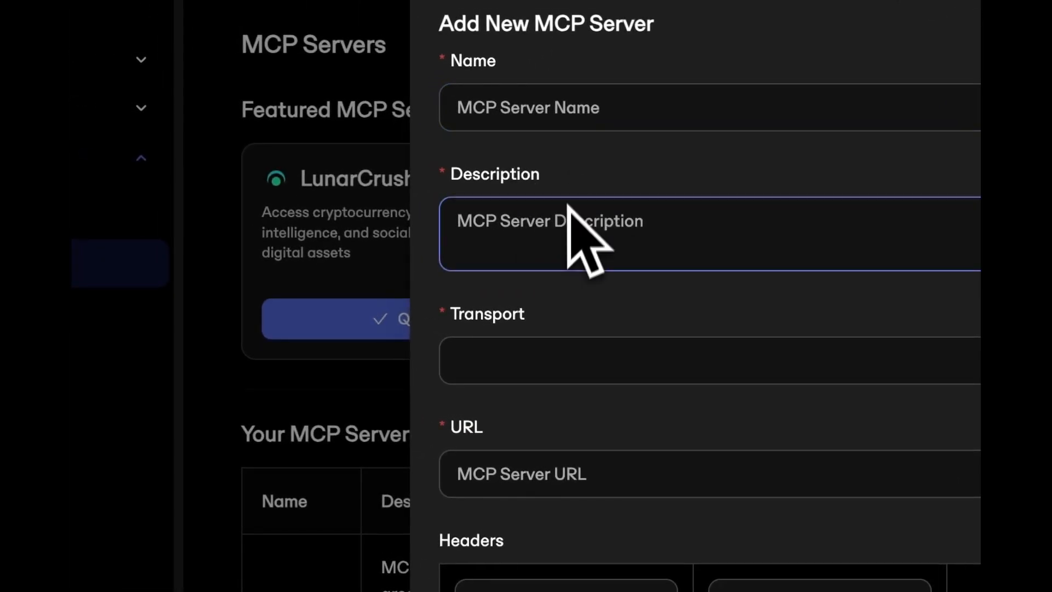
left_click(554, 474)
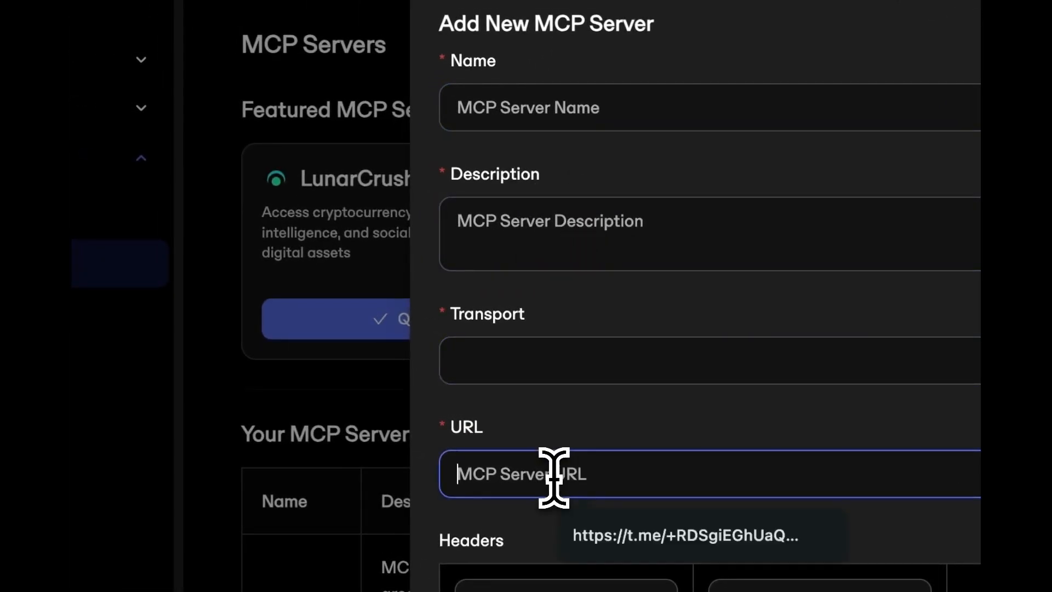
left_click(574, 426)
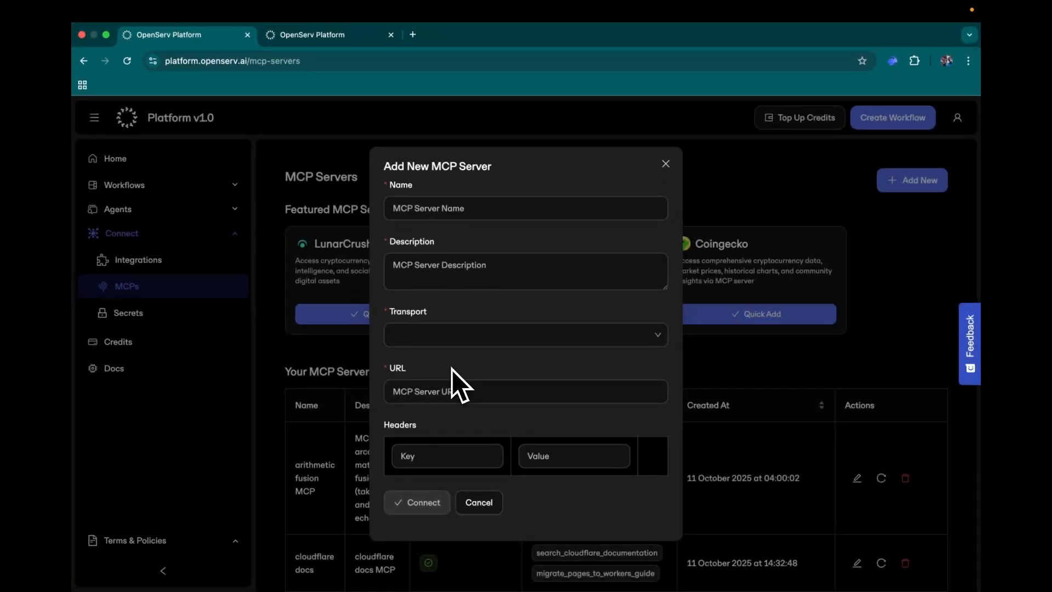
left_click(441, 385)
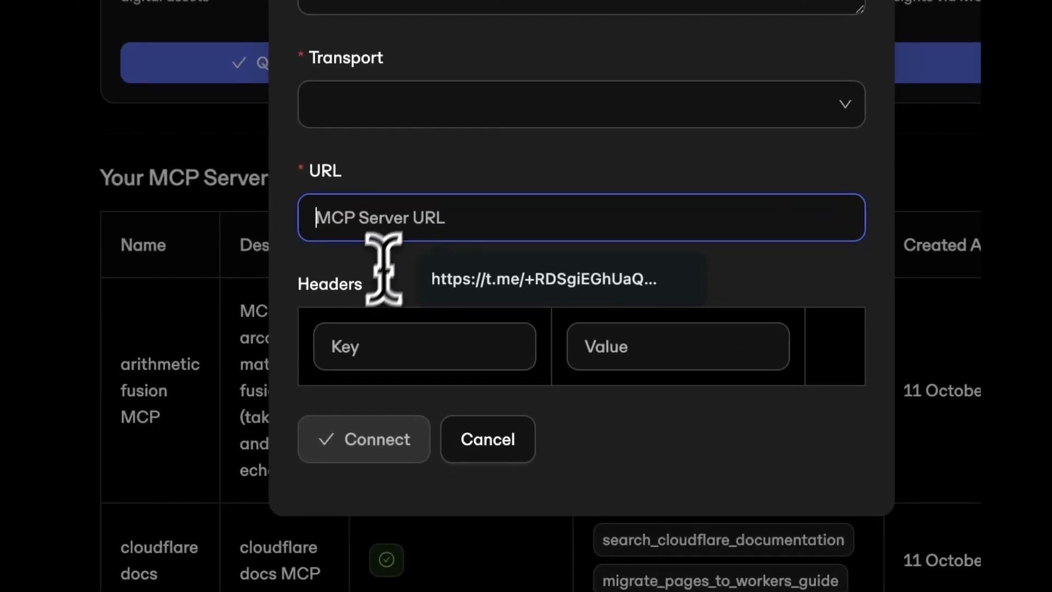
left_click(379, 282)
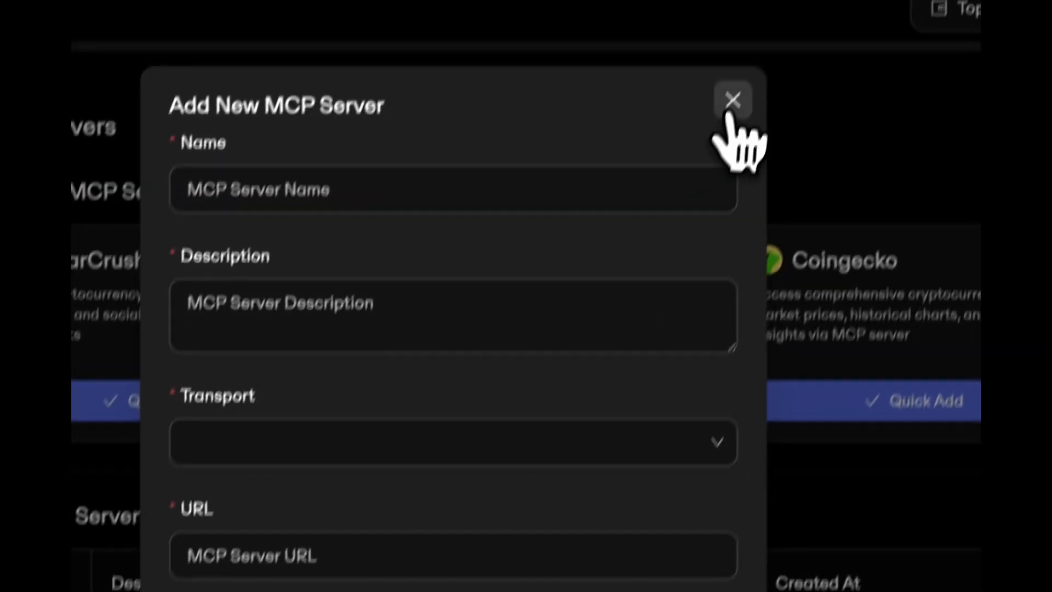
left_click(731, 104)
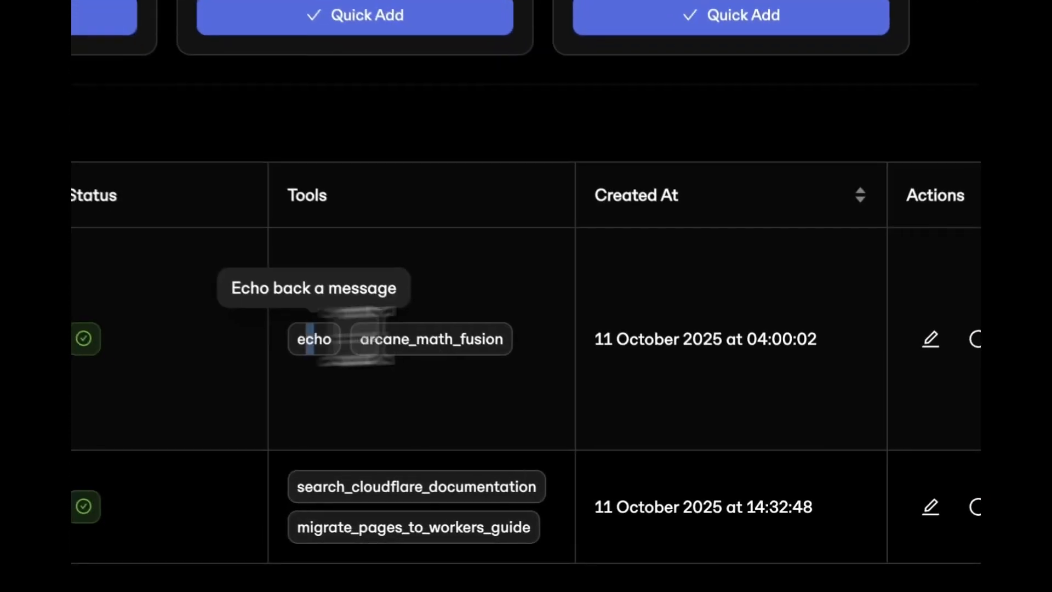
Examine the tools and the edit settings, including the URL, of the arithmetic fusion MCP server and close its settings.
left_click_drag(541, 444, 658, 449)
left_click(562, 251)
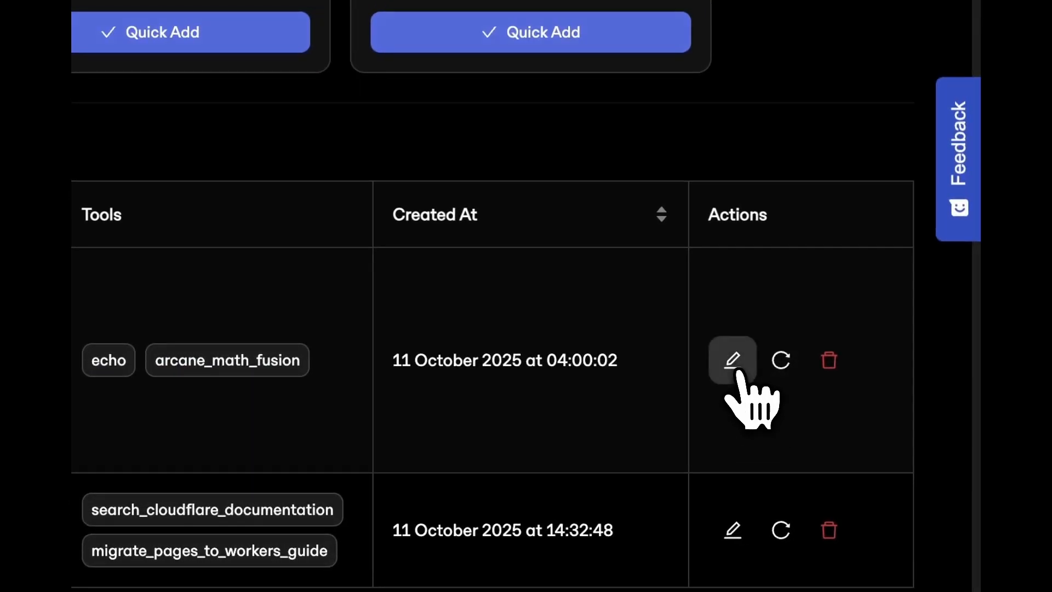
left_click(734, 364)
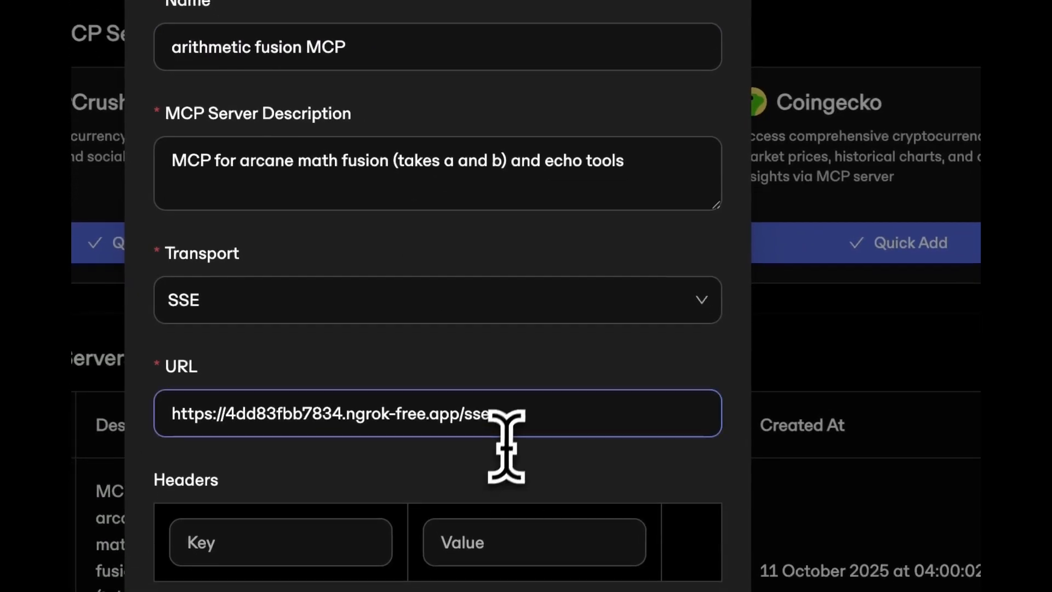
left_click(525, 459)
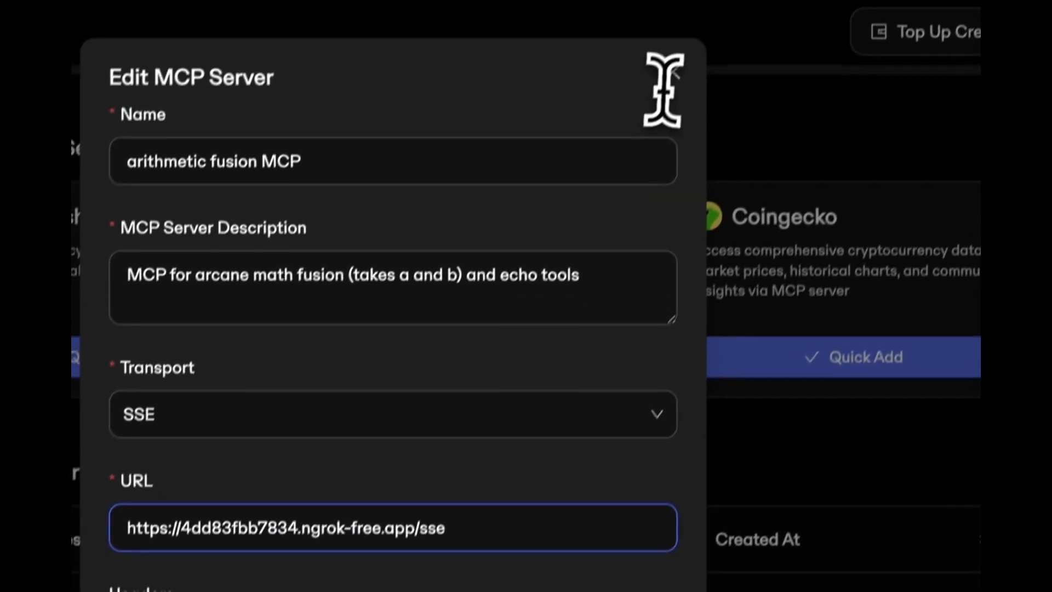
left_click(669, 87)
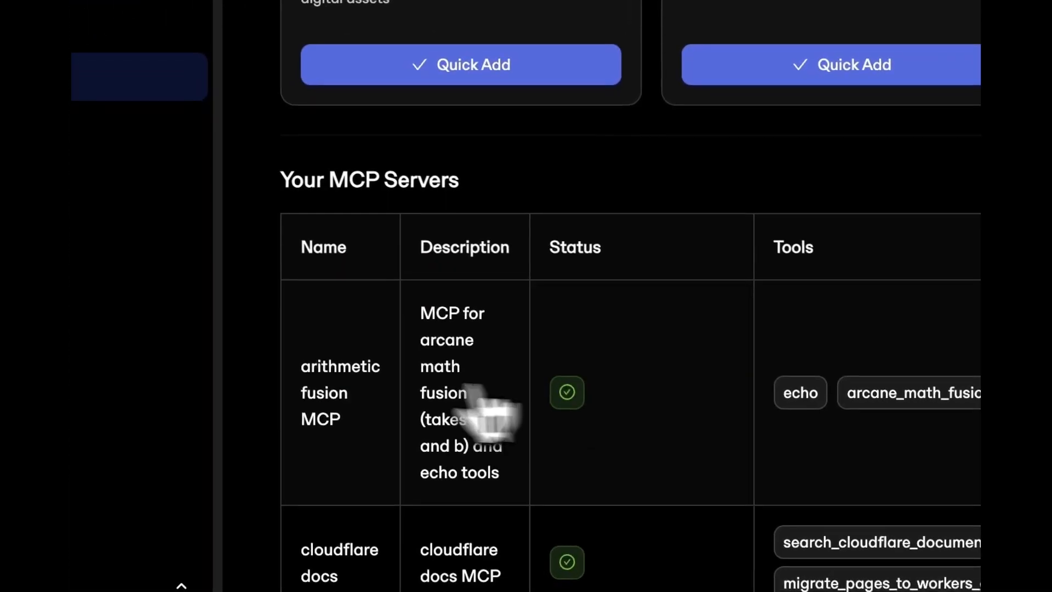
left_click_drag(215, 431, 760, 321)
left_click(749, 320)
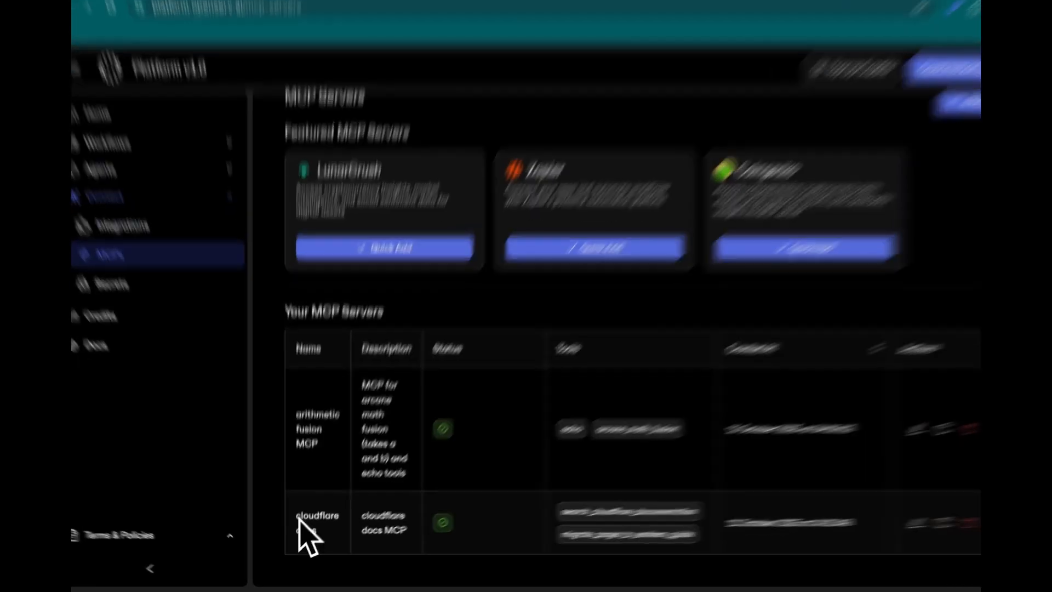
Examine the tools and the edit settings, including the URL, of the cloudflare docs MCP server and return to the server list.
left_click_drag(298, 525, 748, 526)
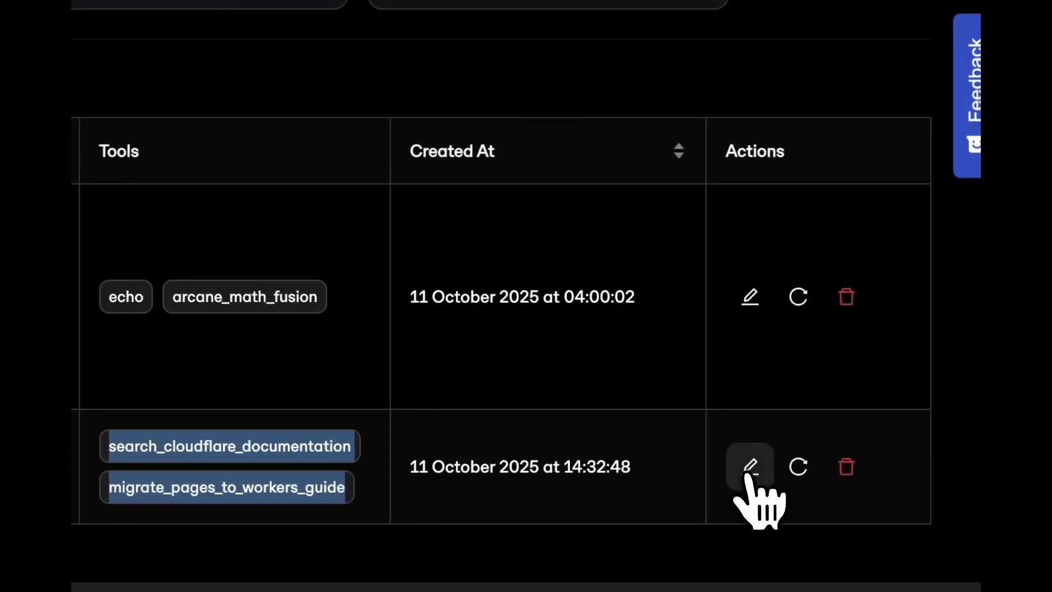
left_click(949, 466)
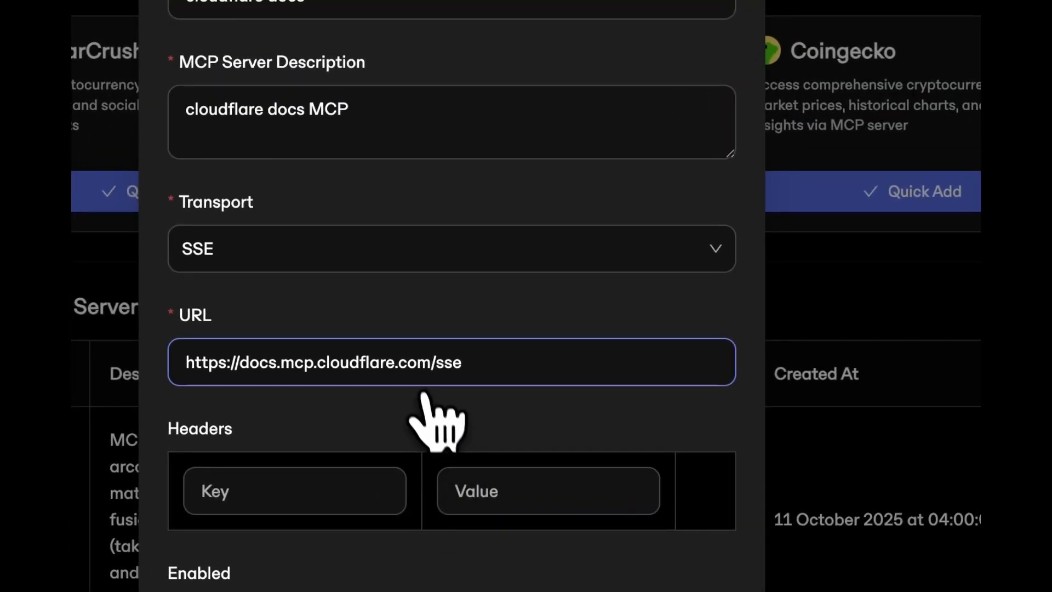
left_click(423, 401)
left_click(482, 368)
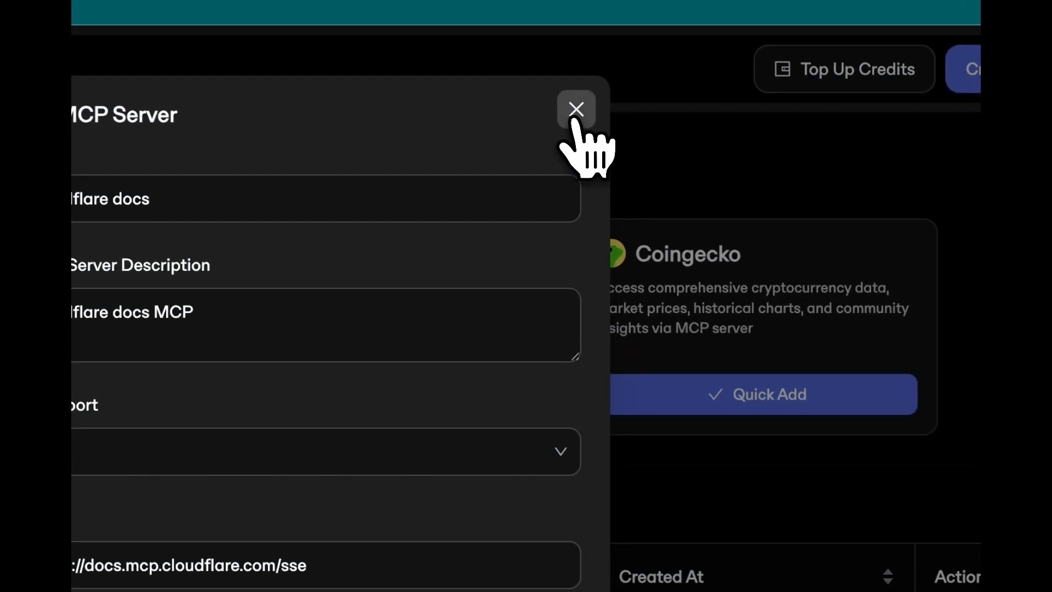
left_click(573, 118)
scroll(569, 207, "down", 7)
mouse_move(644, 491)
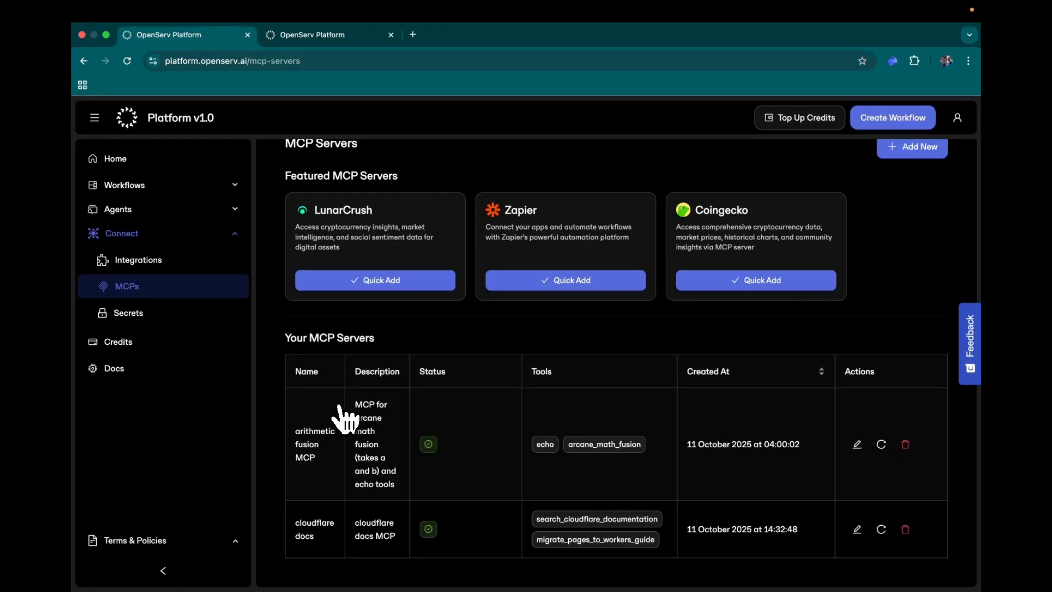
Open the Secrets page, review the name, description and value fields for a new secret, and close the form without saving.
left_click(156, 312)
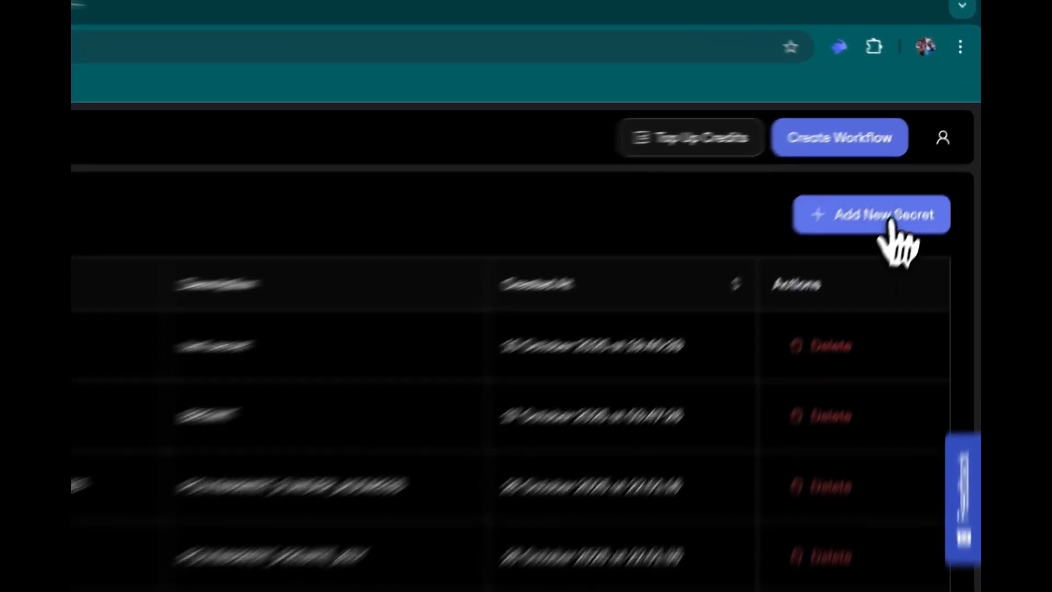
left_click(931, 166)
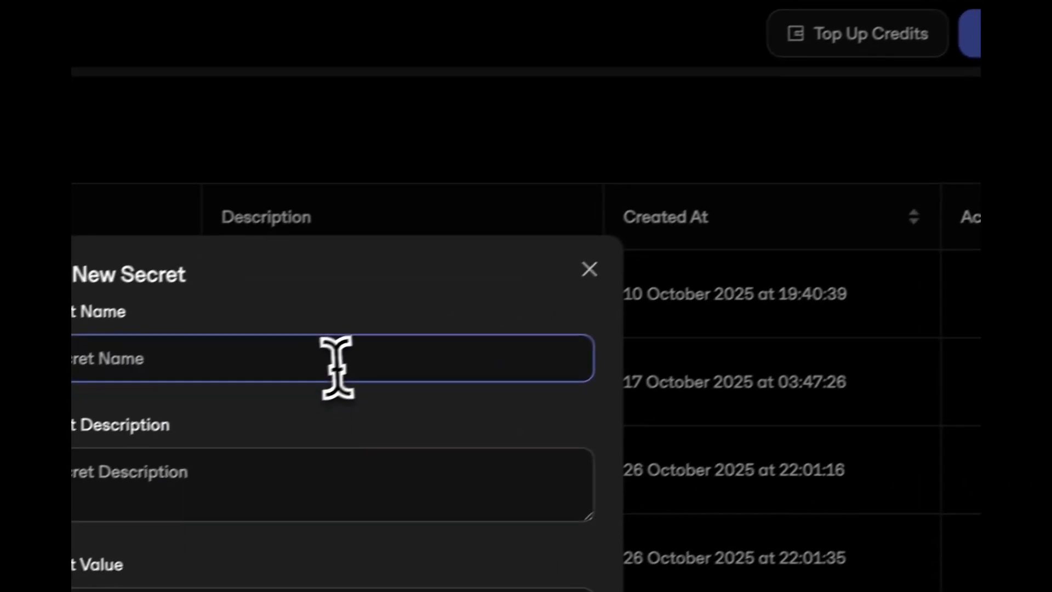
left_click(337, 367)
left_click(329, 257)
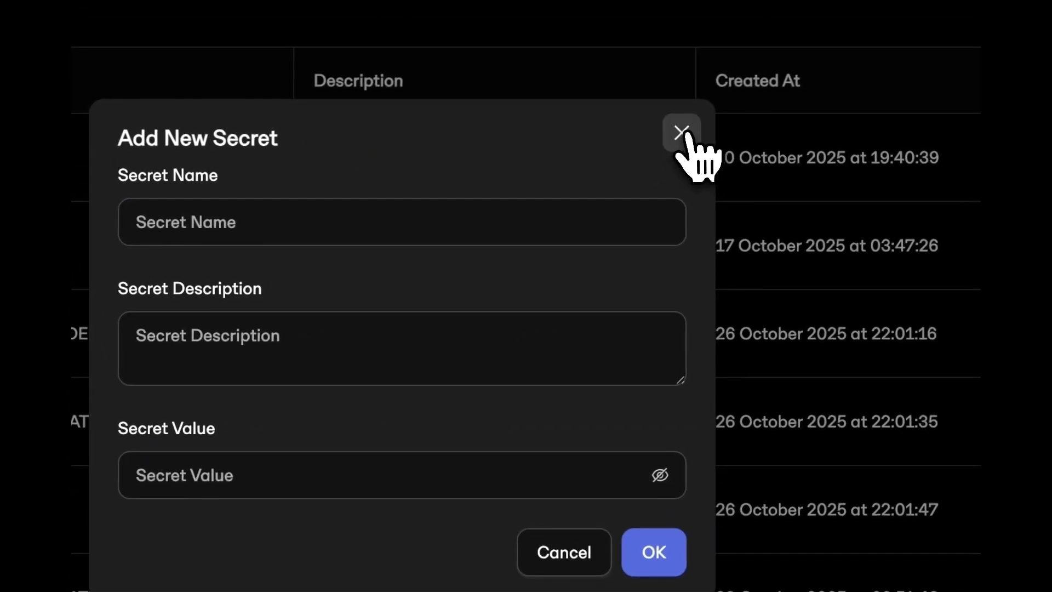
left_click(683, 133)
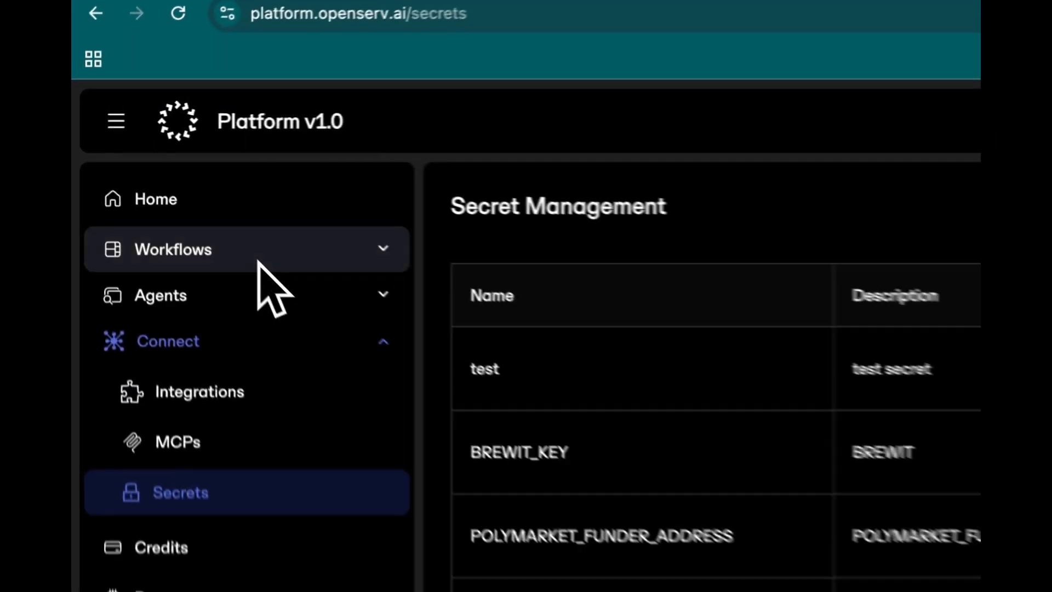
Return to the Home page and create a blank workflow.
left_click(166, 189)
left_click(241, 314)
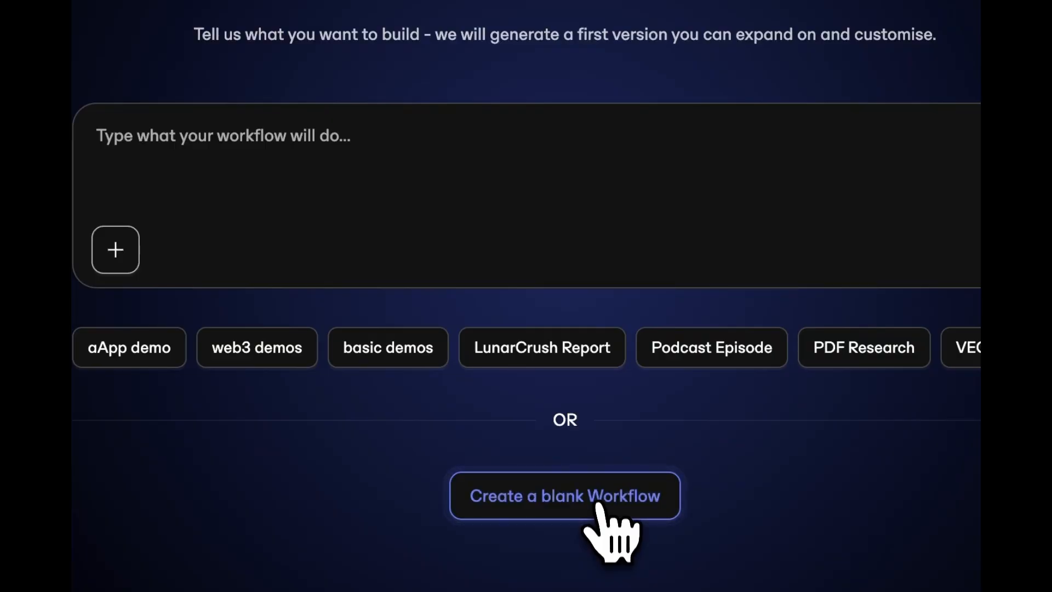
left_click(597, 504)
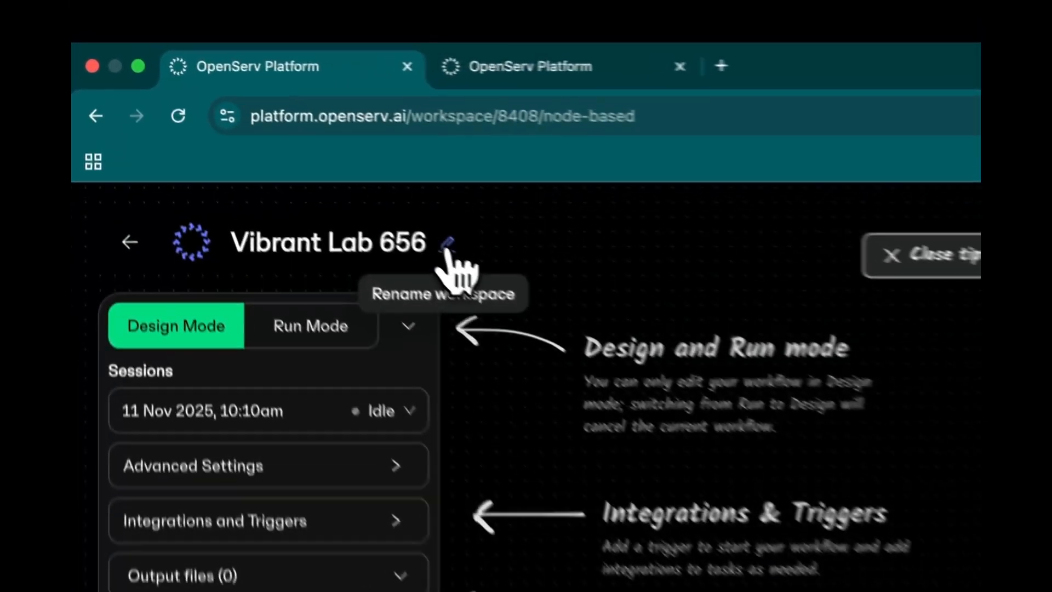
Rename the workspace as "demo tut".
left_click(268, 128)
key("super+a")
type("demo")
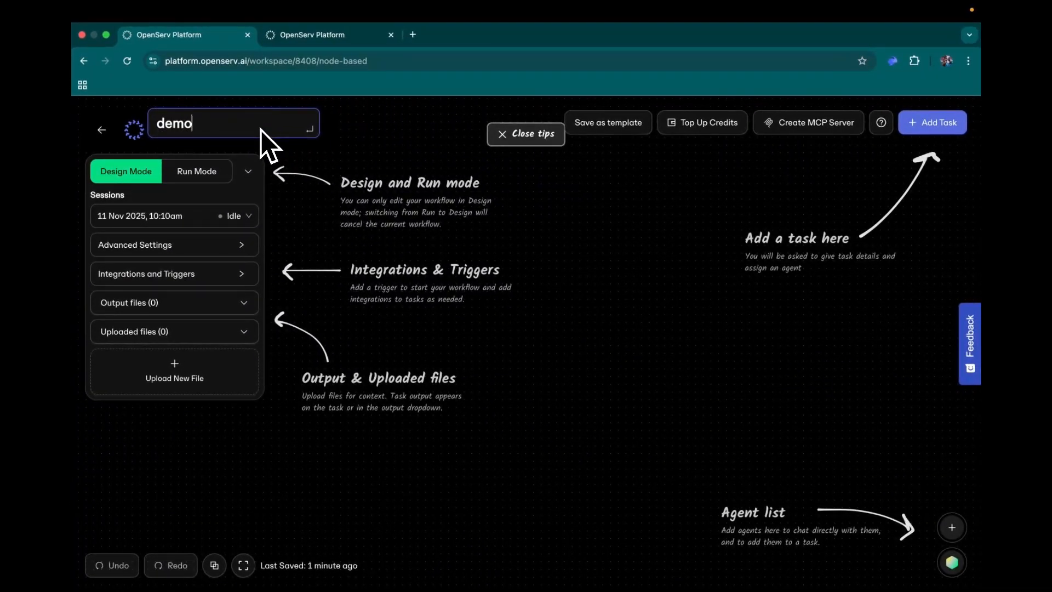
type(" tut")
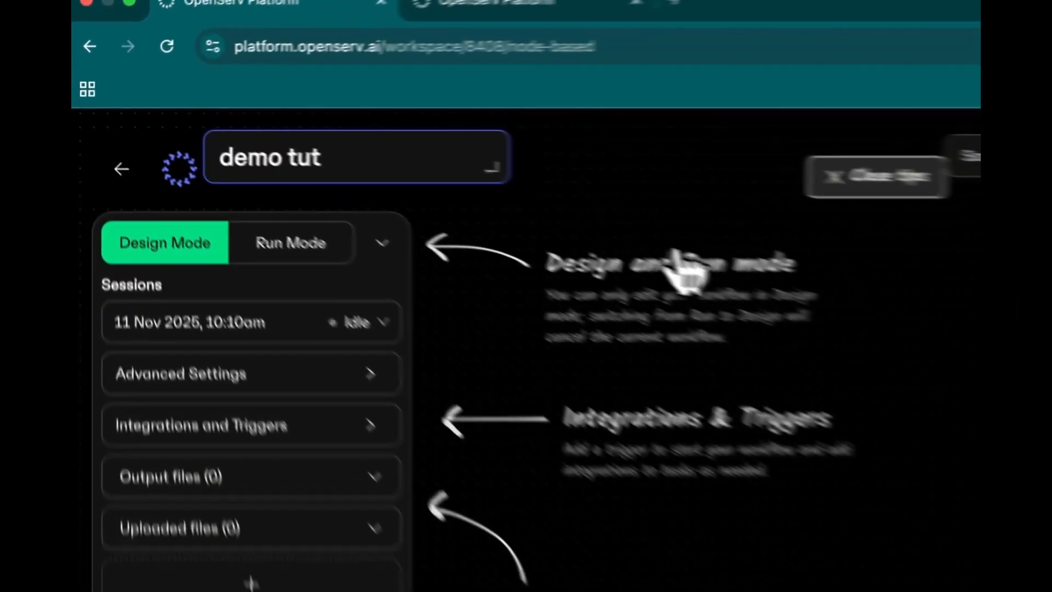
key("Return")
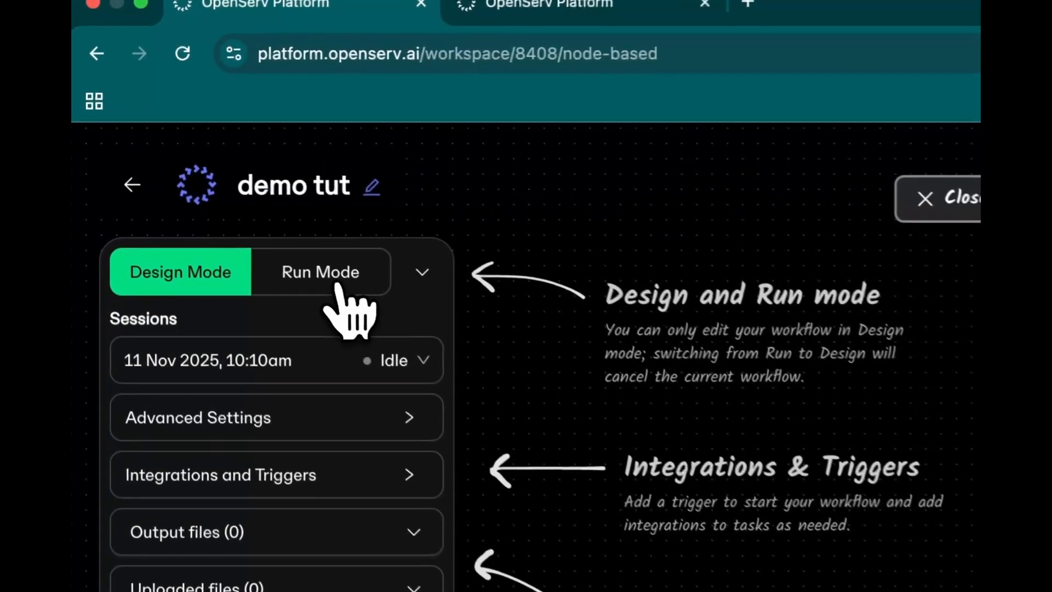
Examine the Run Mode option and the advanced settings for trigger grouping, concurrency, timeouts and retries.
left_click(340, 286)
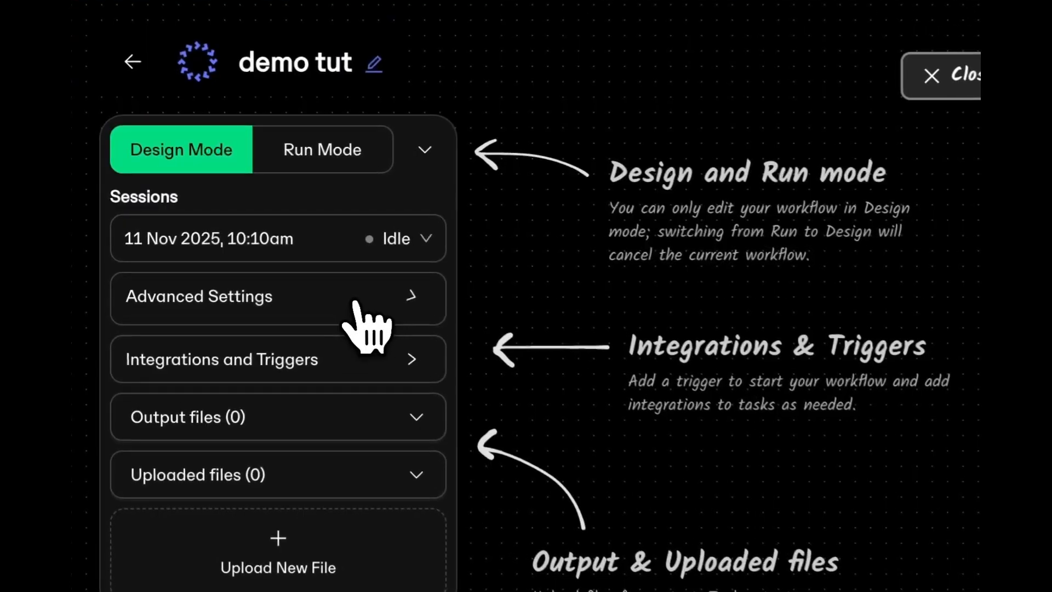
left_click(356, 302)
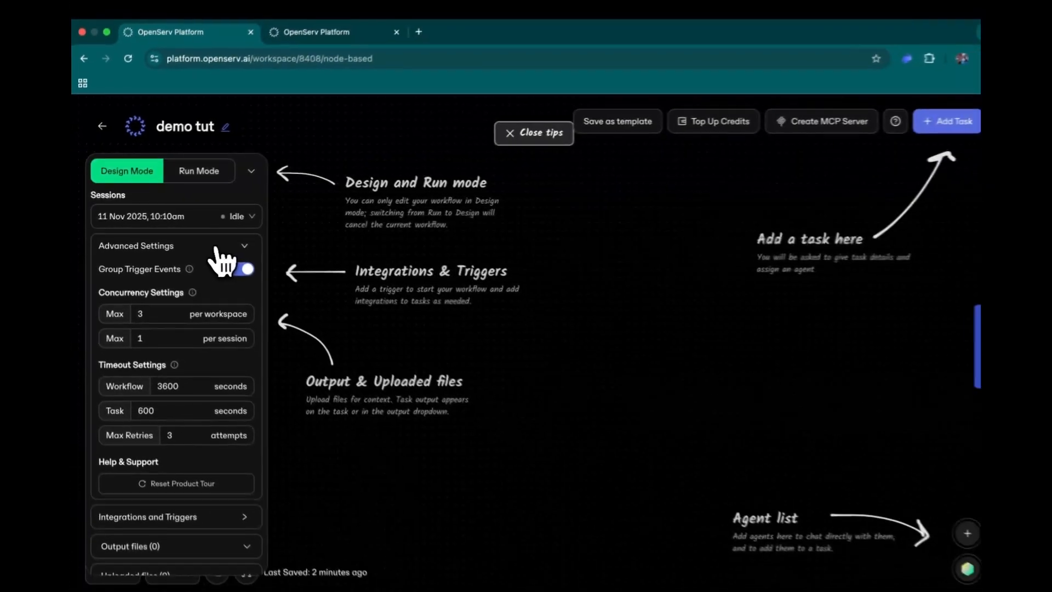
mouse_move(190, 271)
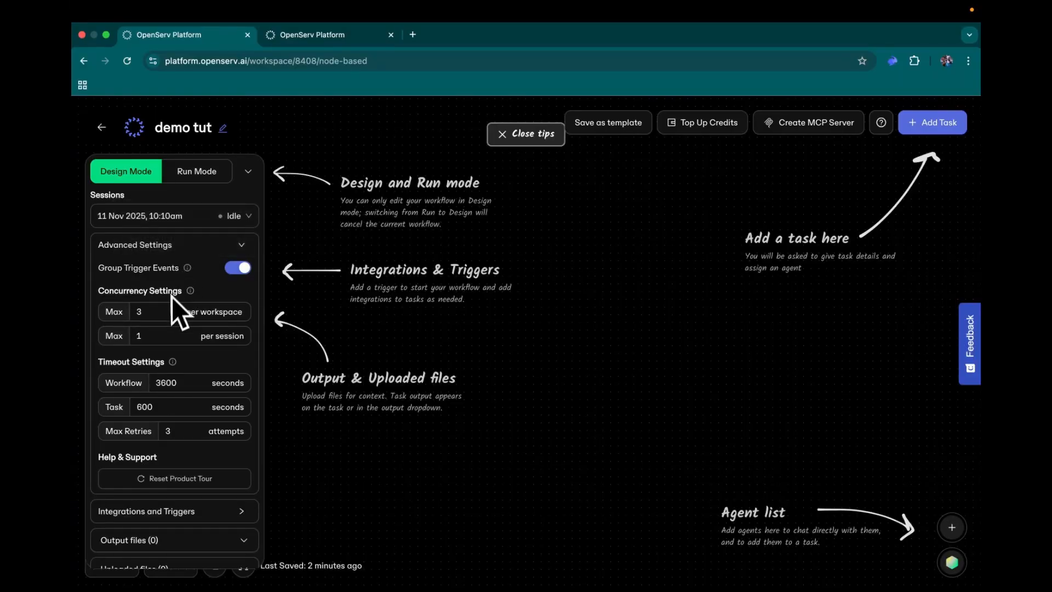
scroll(183, 328, "down", 2)
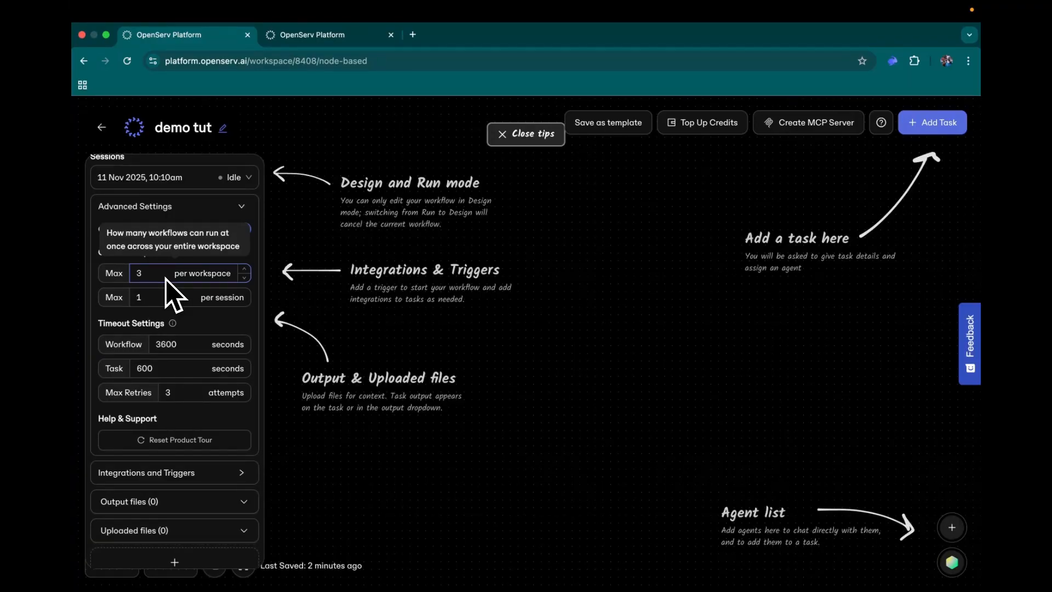
scroll(176, 319, "down", 1)
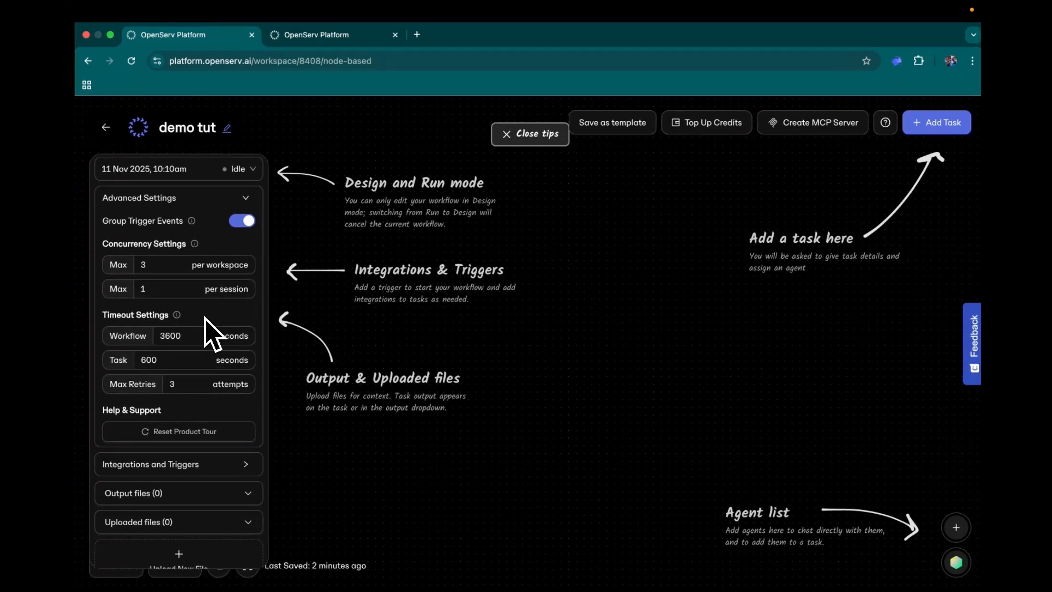
scroll(214, 318, "down", 1)
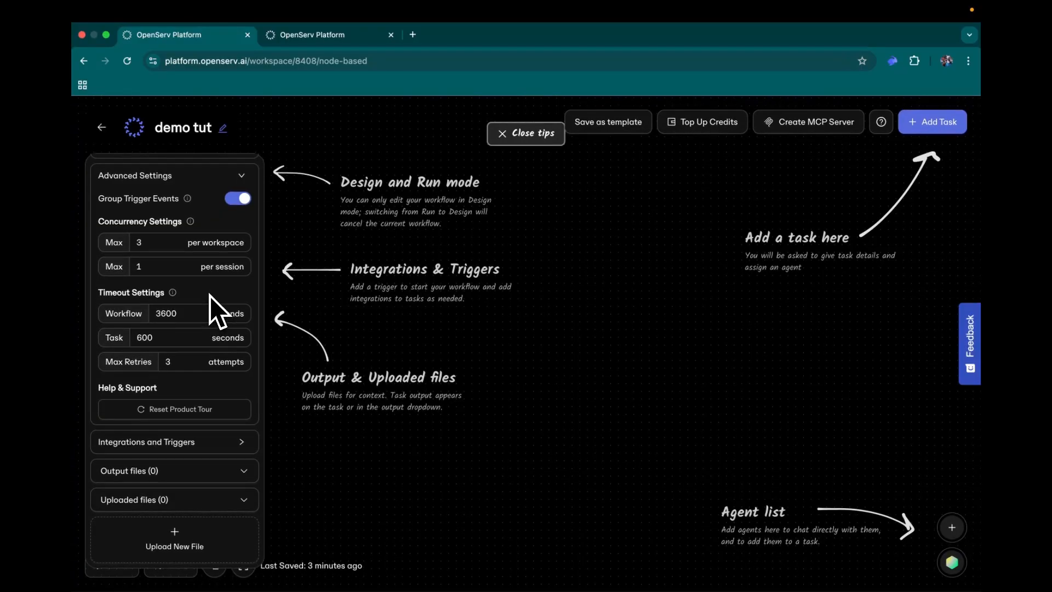
mouse_move(174, 274)
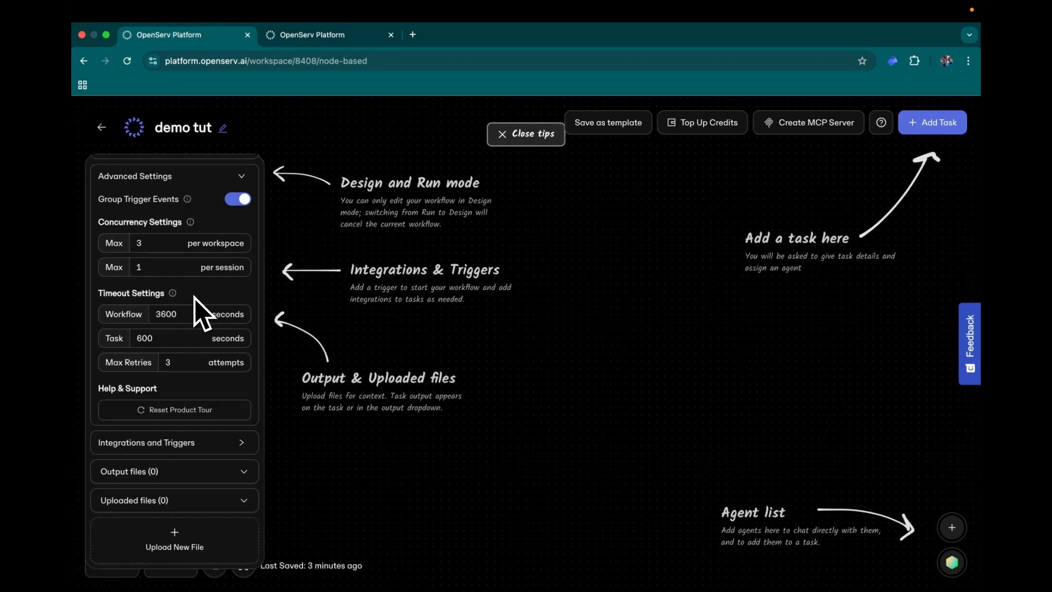
left_click(189, 315)
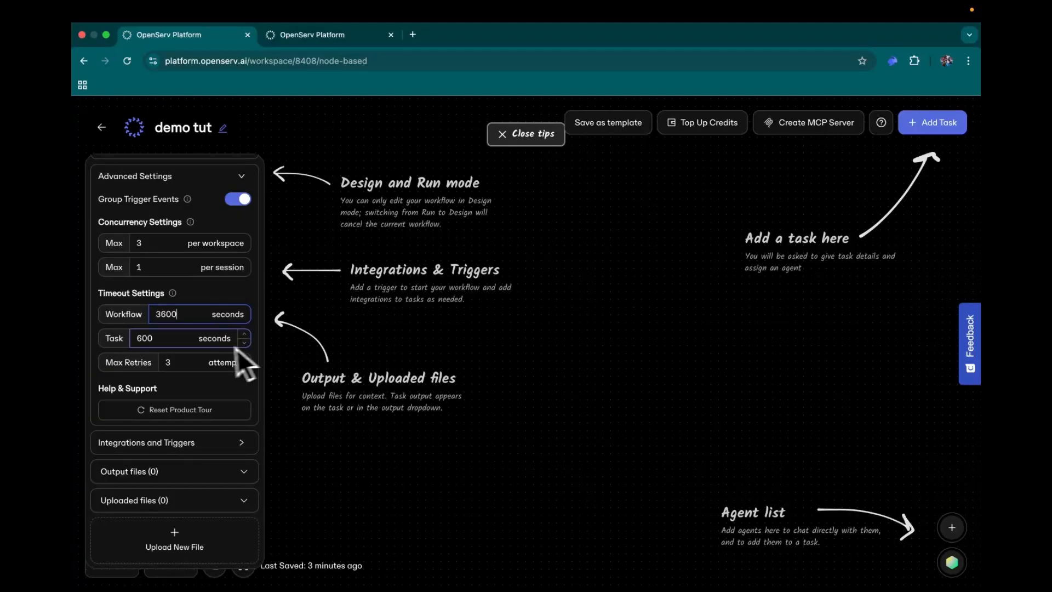
mouse_move(179, 338)
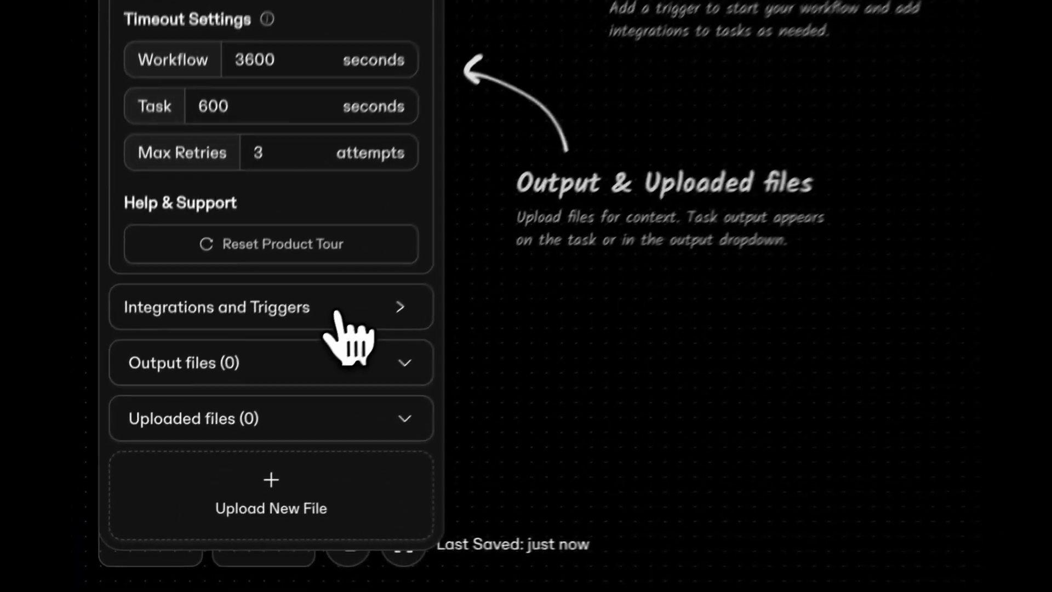
Examine the available triggers, connected integrations, other integrations and MCP connections of the workflow.
left_click(217, 446)
scroll(218, 449, "down", 3)
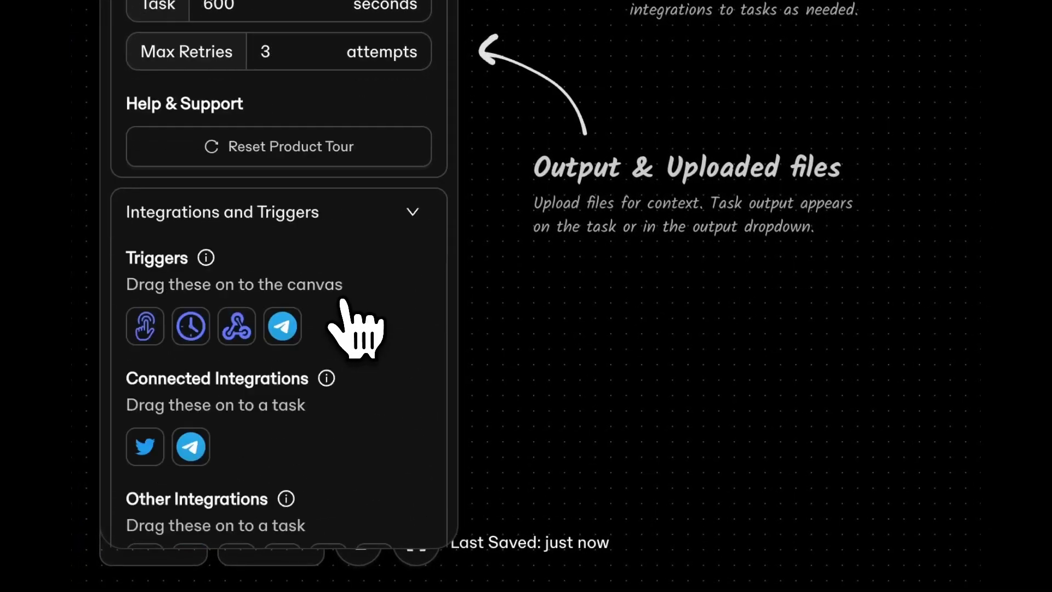
scroll(344, 303, "down", 4)
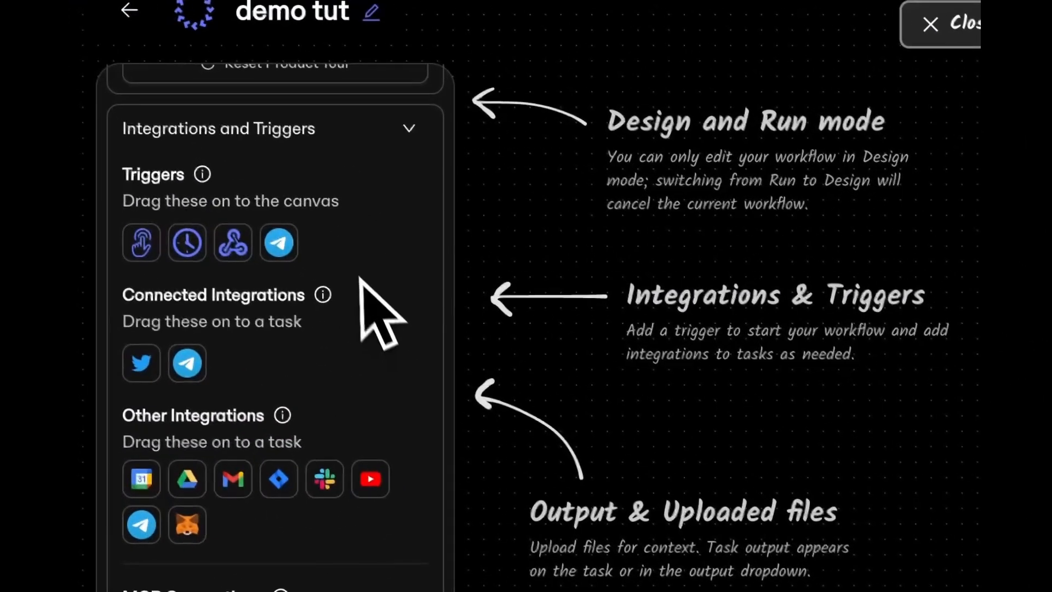
scroll(323, 335, "up", 2)
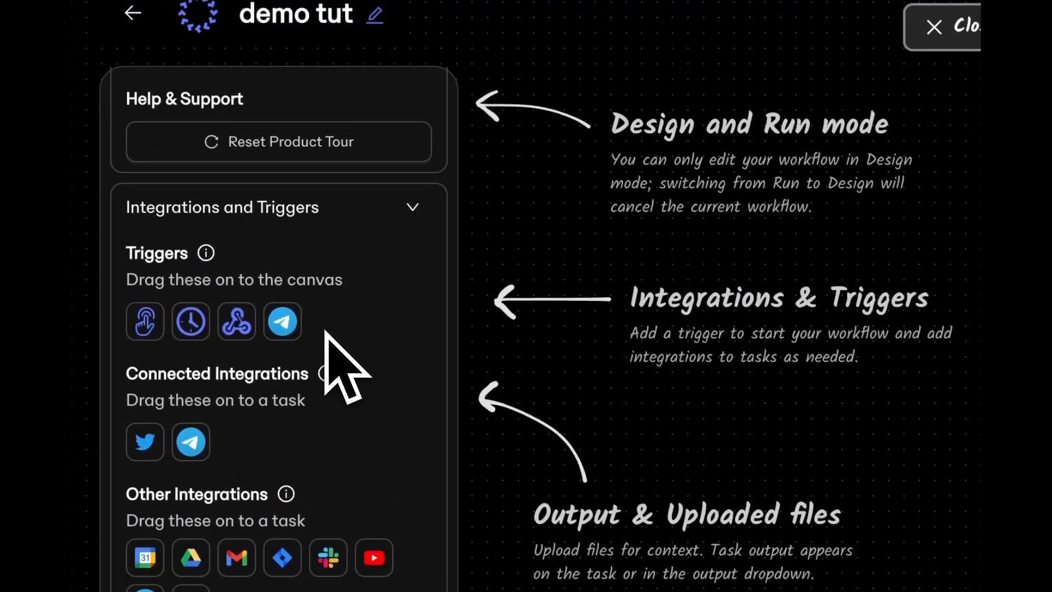
scroll(264, 318, "down", 2)
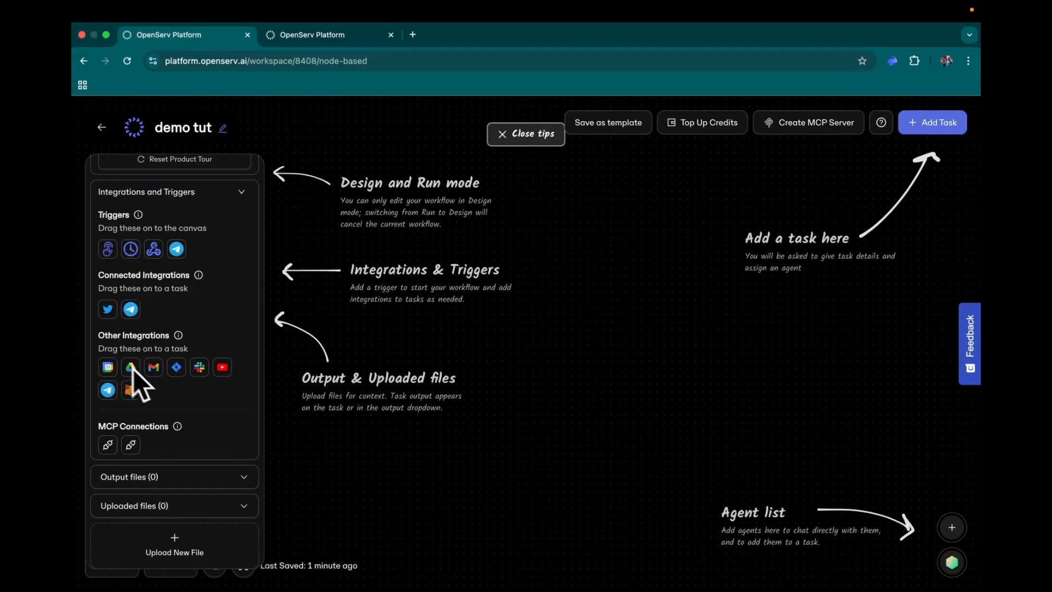
scroll(194, 390, "up", 2)
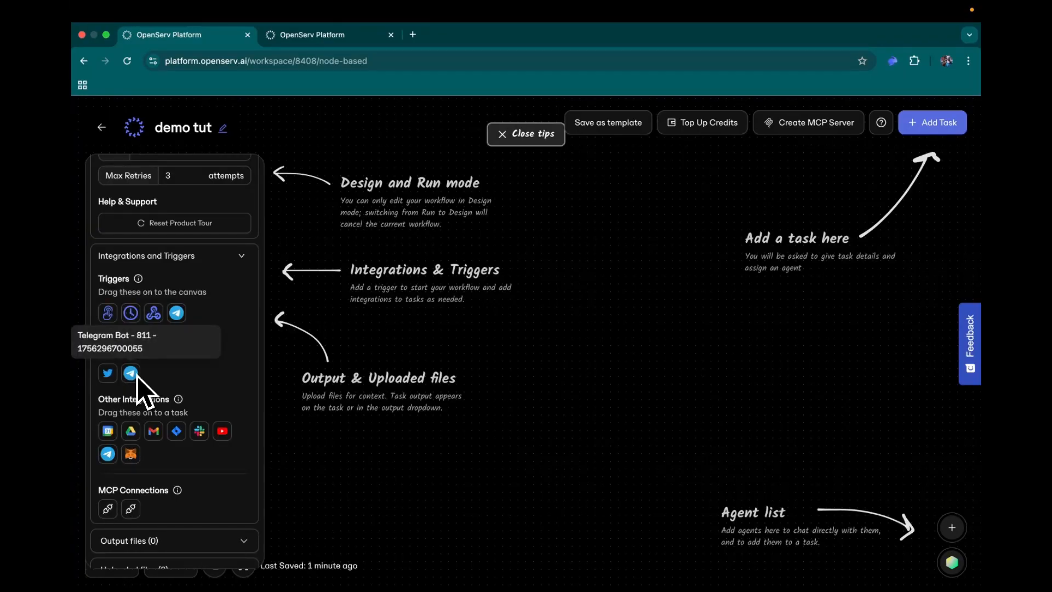
scroll(175, 359, "up", 1)
scroll(132, 419, "up", 2)
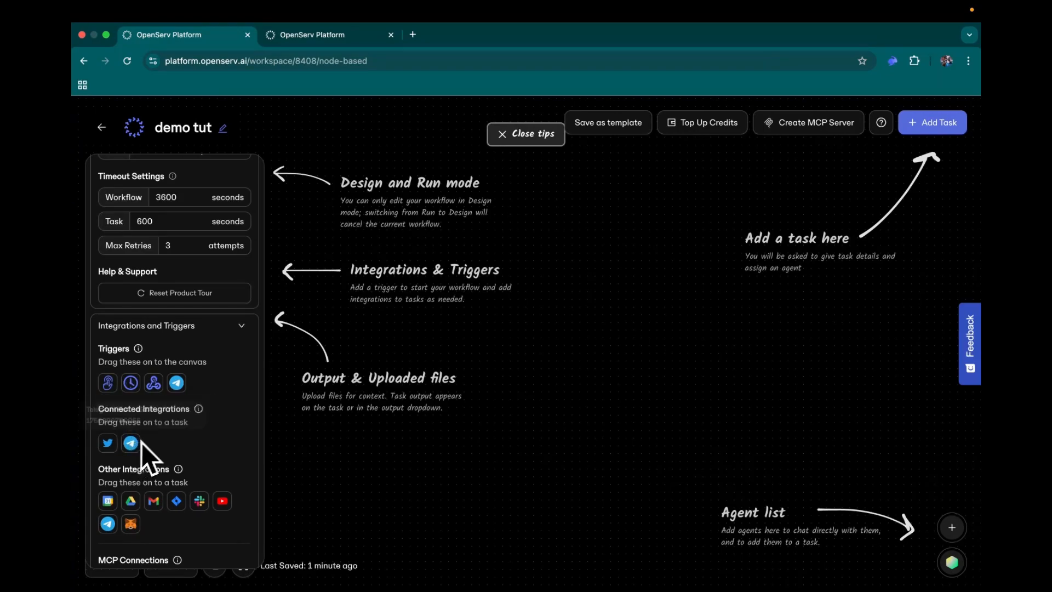
scroll(159, 436, "up", 1)
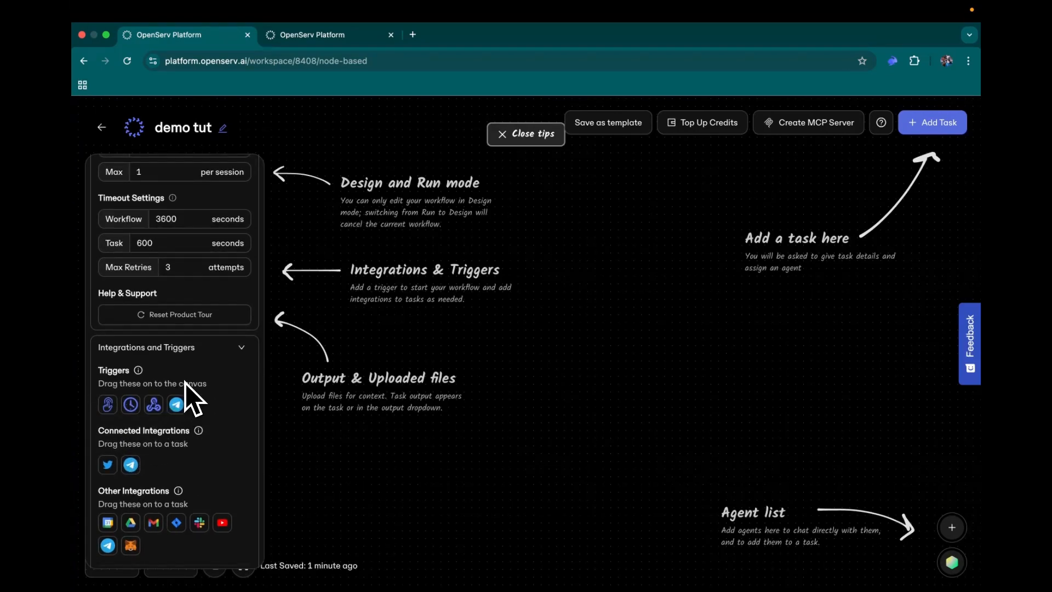
scroll(185, 383, "up", 1)
scroll(184, 404, "down", 3)
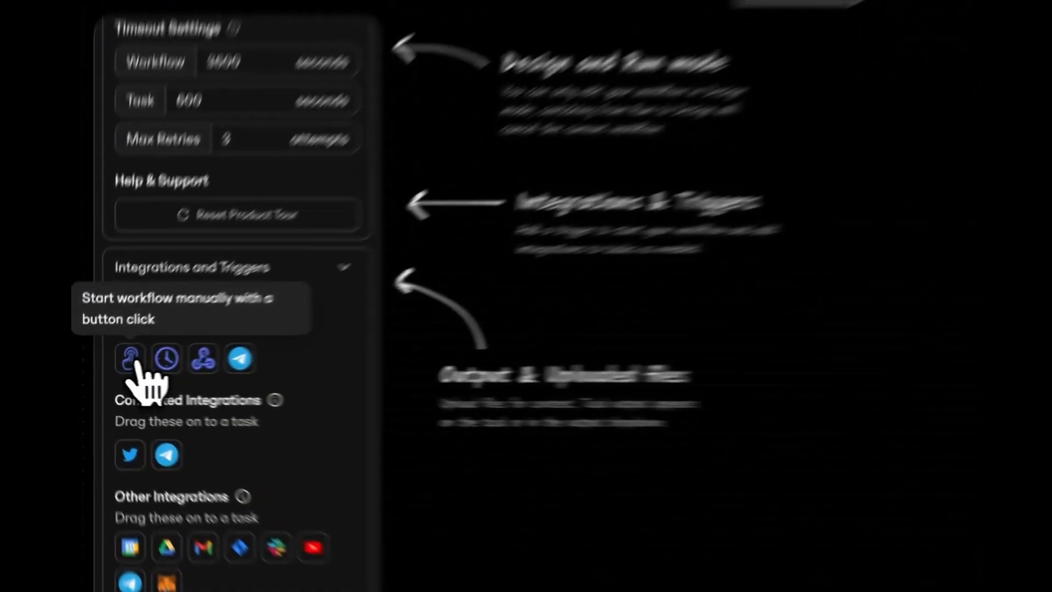
Add a manual trigger to the canvas, position it beside the settings, and focus its optional input field.
left_click_drag(134, 361, 618, 130)
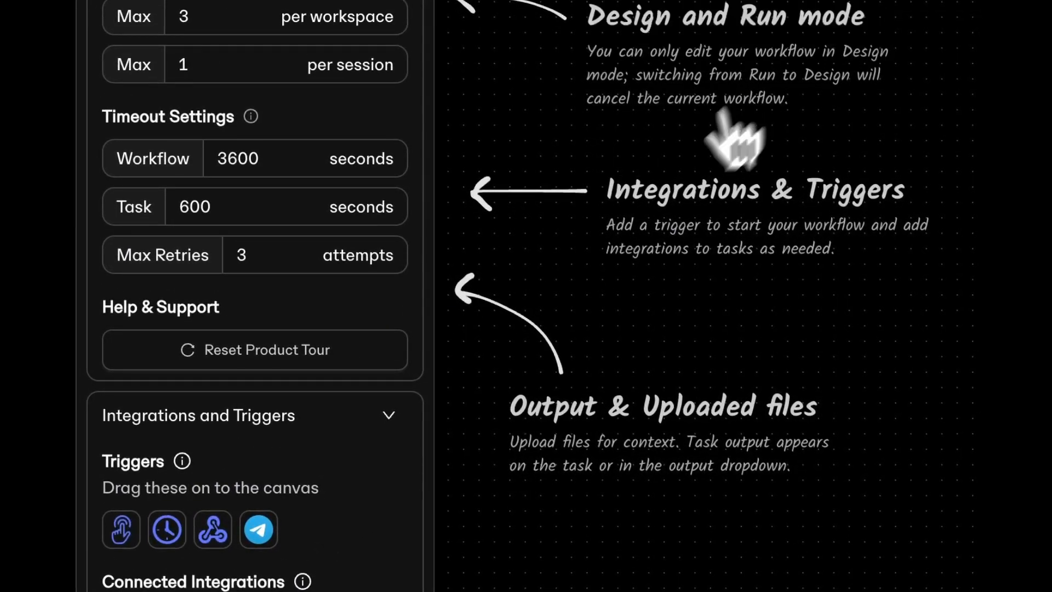
left_click_drag(568, 239, 773, 161)
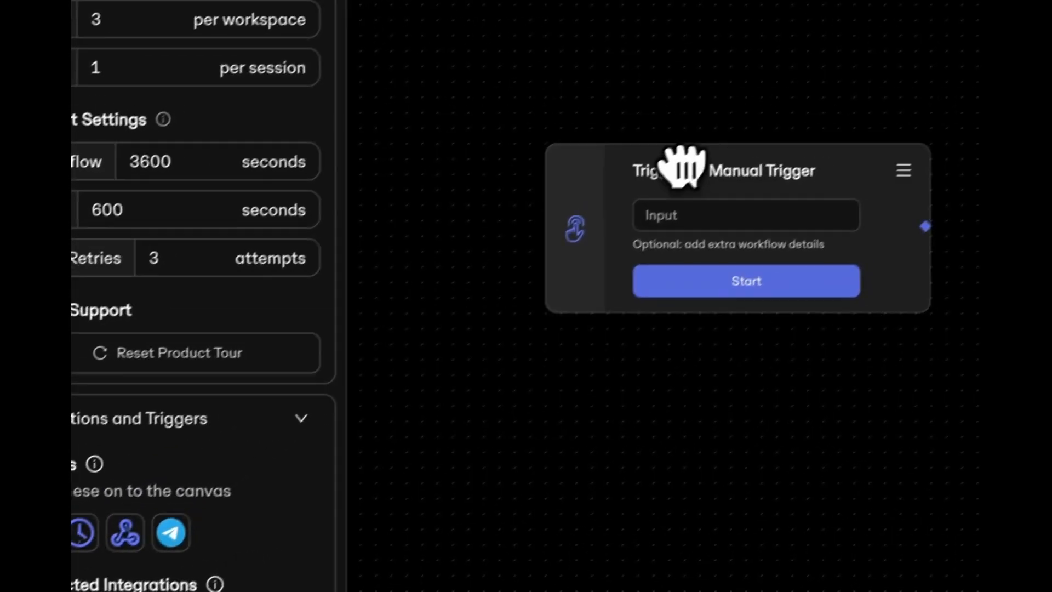
left_click_drag(685, 164, 684, 165)
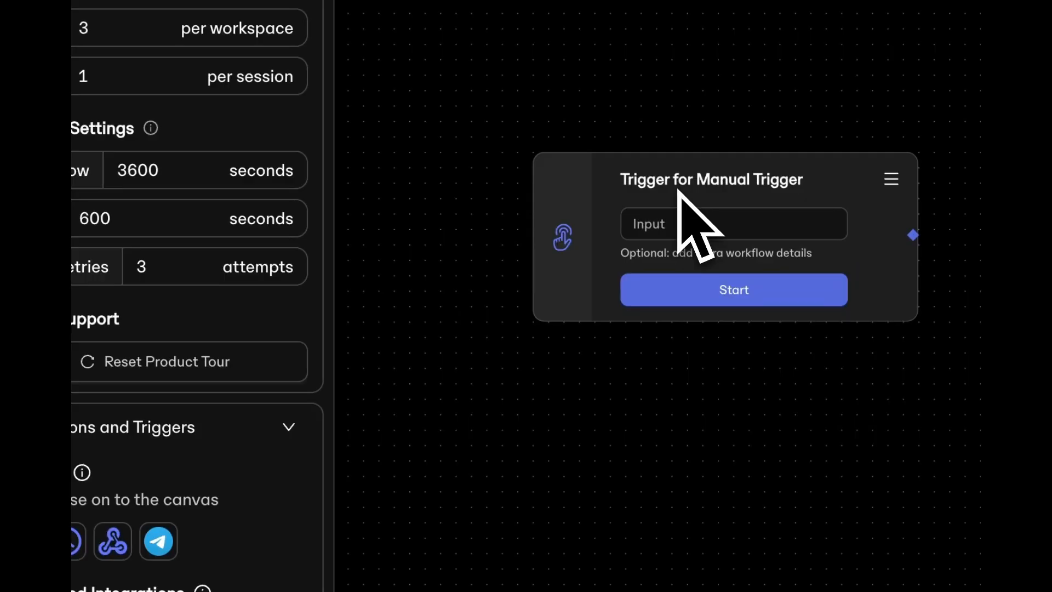
left_click(699, 222)
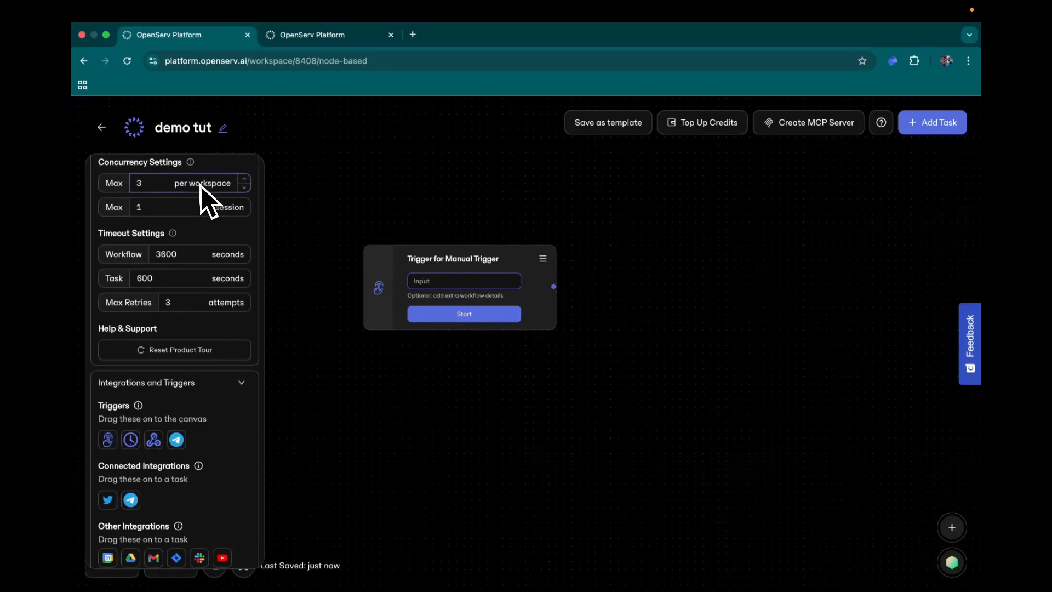
Add a scheduled trigger to the canvas and place it below the manual trigger.
scroll(207, 188, "up", 5)
scroll(209, 321, "down", 5)
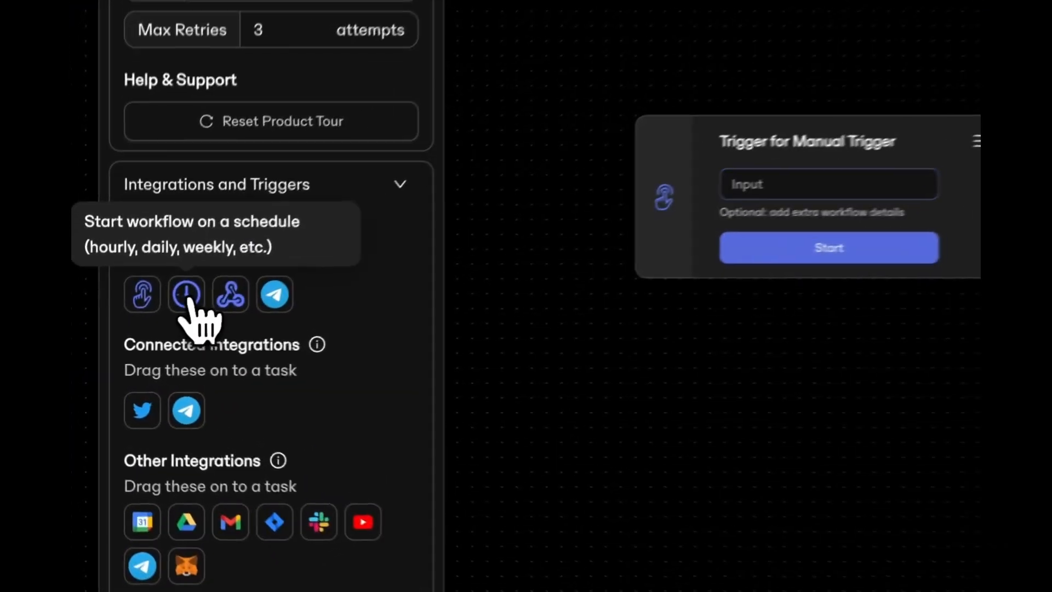
left_click_drag(131, 338, 466, 398)
left_click_drag(630, 405, 613, 411)
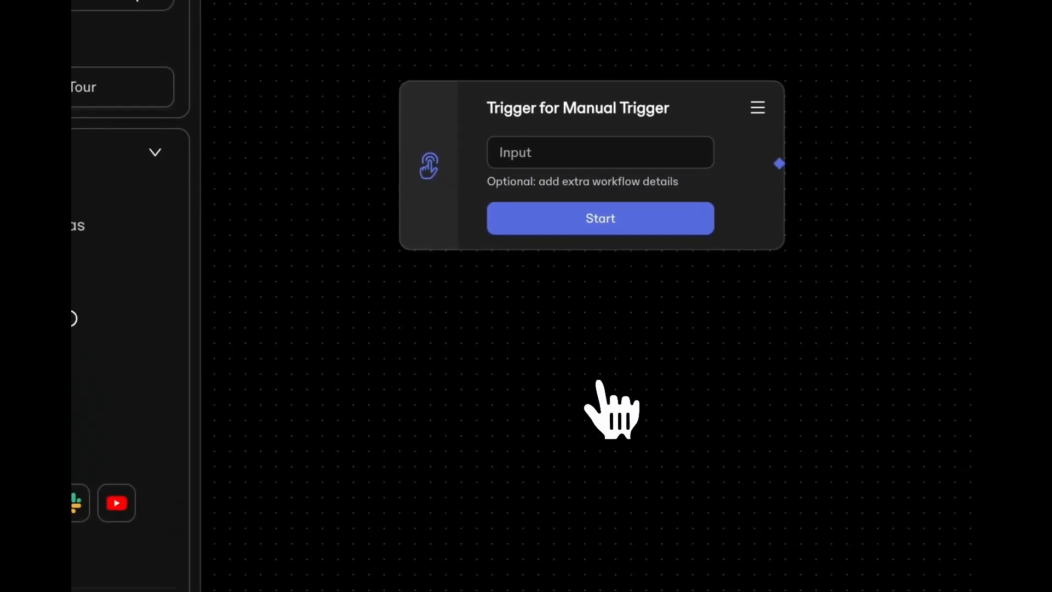
left_click_drag(344, 206, 547, 359)
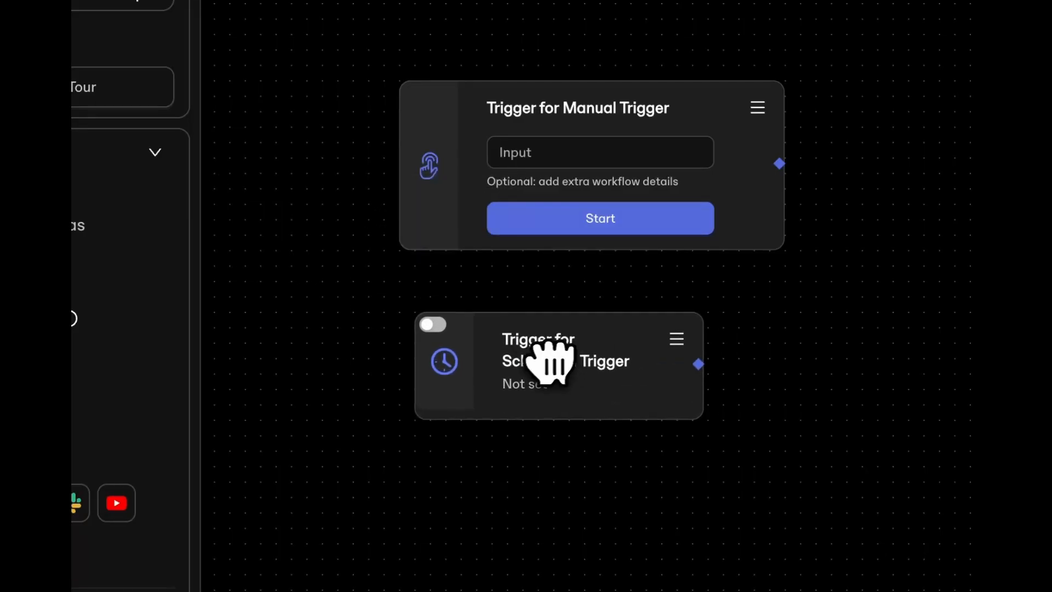
Set the scheduled trigger to every 1 hour at minute 00 in the GMT-12:00 International Date Line West timezone, save, and align its node.
left_click(677, 338)
left_click(709, 383)
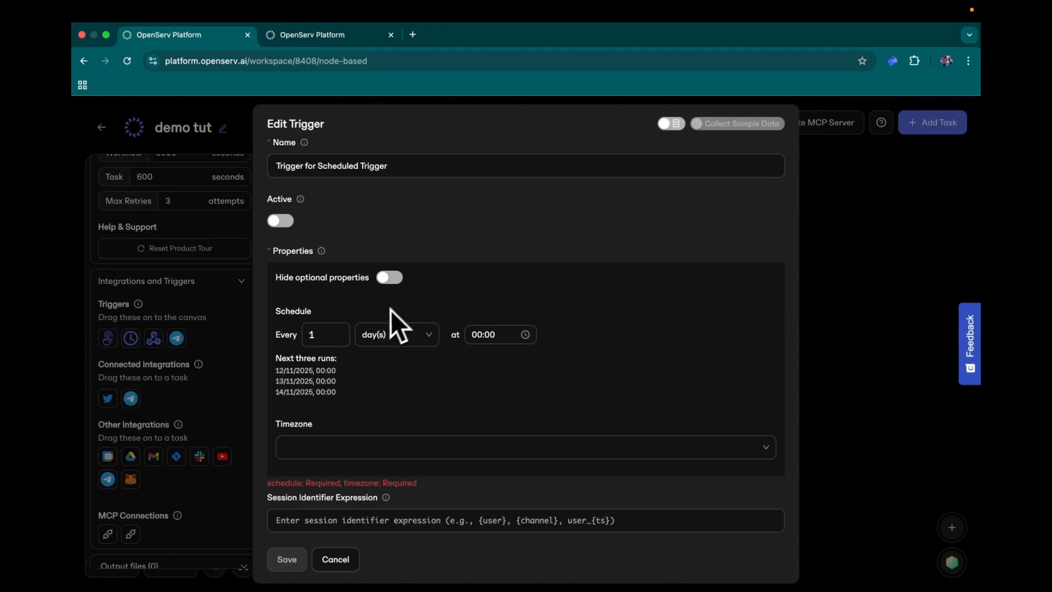
left_click(400, 336)
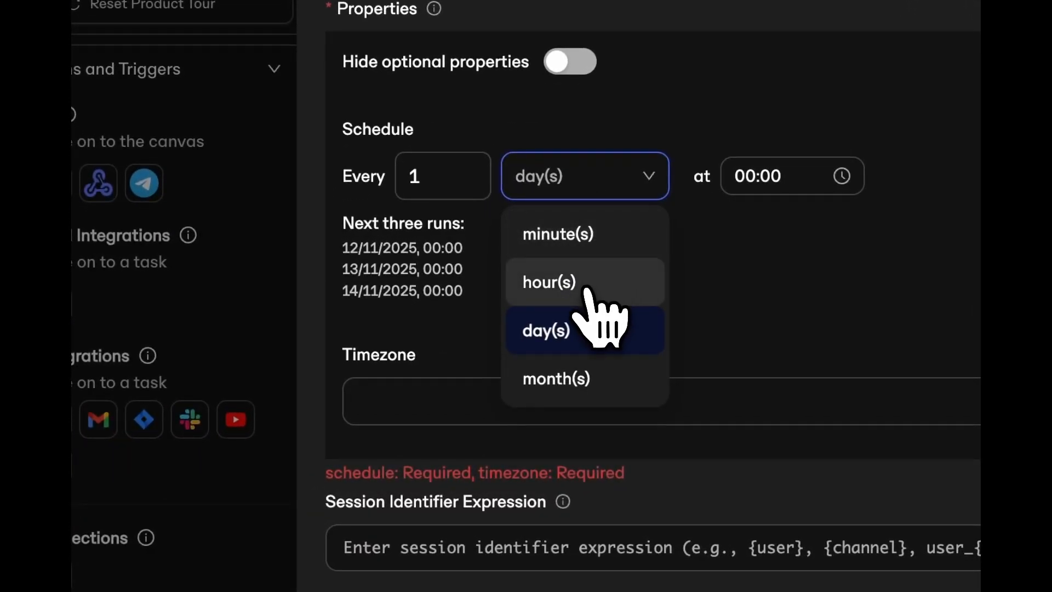
left_click(586, 287)
left_click(458, 176)
left_click(489, 390)
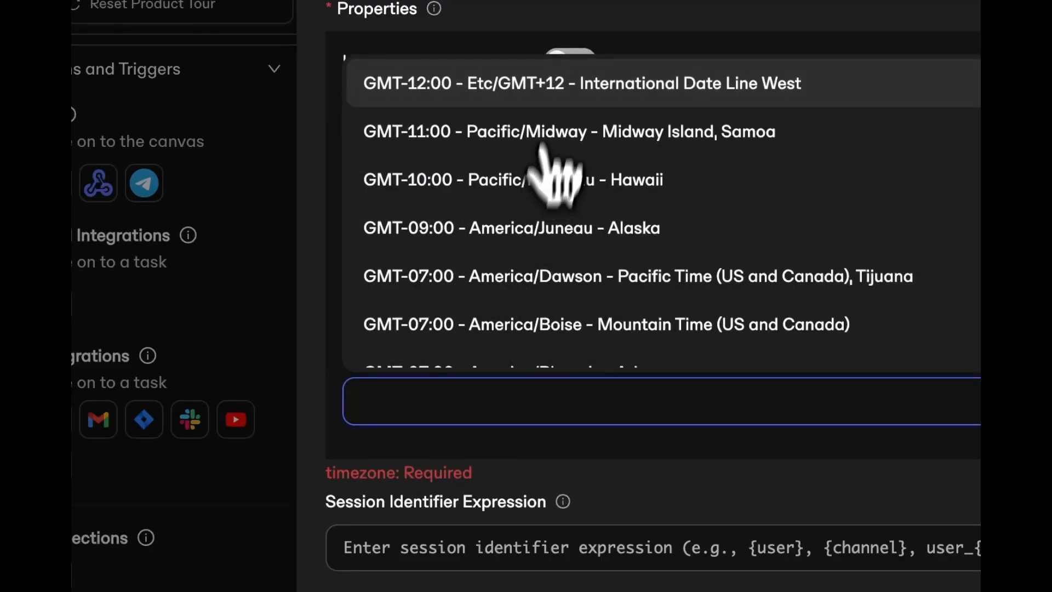
left_click(554, 86)
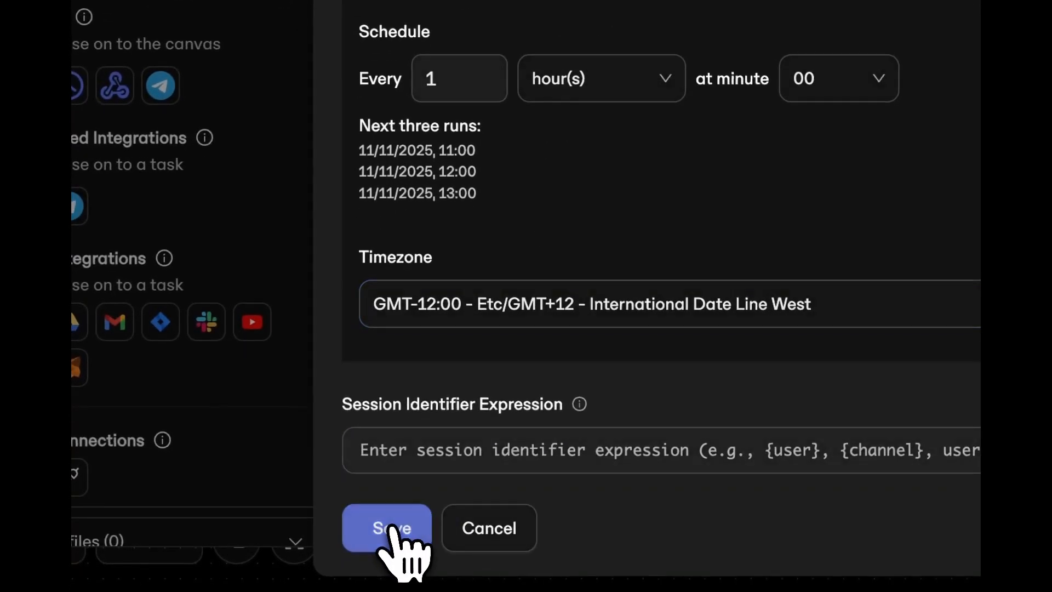
left_click(368, 587)
left_click_drag(428, 376, 405, 381)
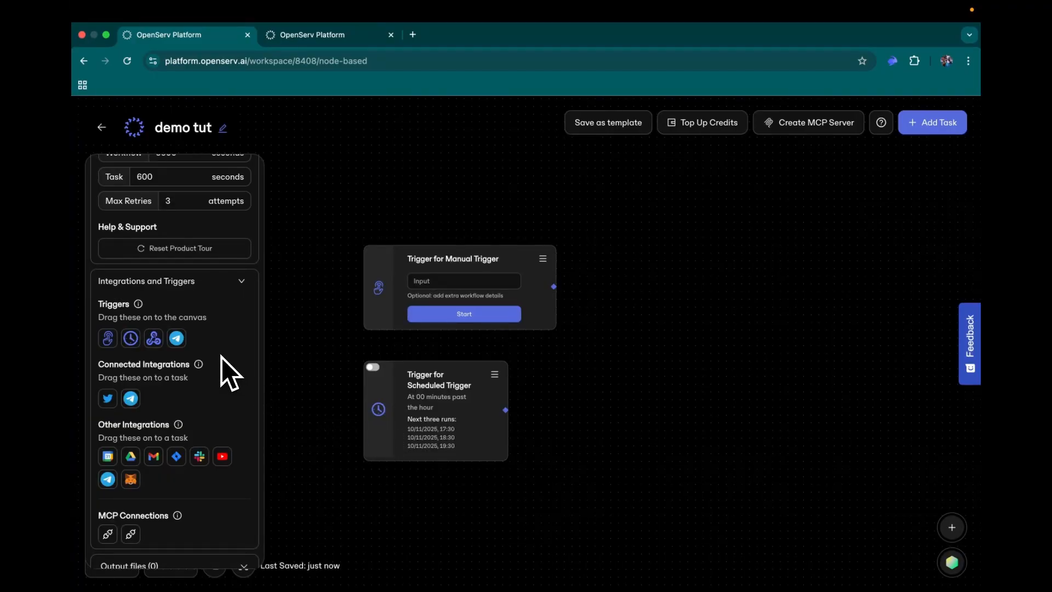
Add a webhook trigger to the canvas and place it below the scheduled trigger.
left_click_drag(153, 338, 408, 526)
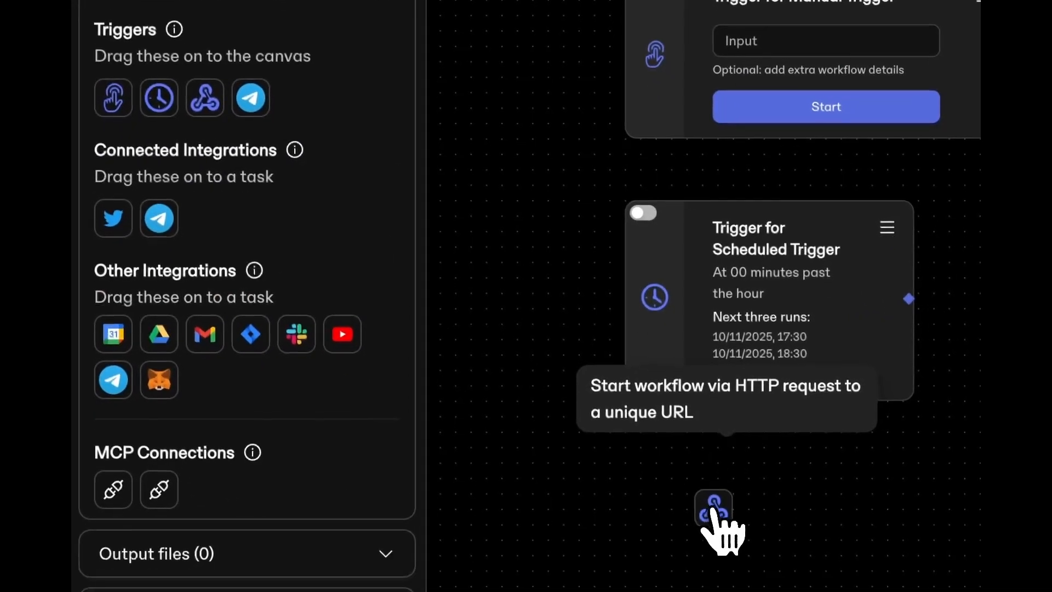
left_click_drag(712, 509, 714, 507)
left_click_drag(567, 84, 764, 490)
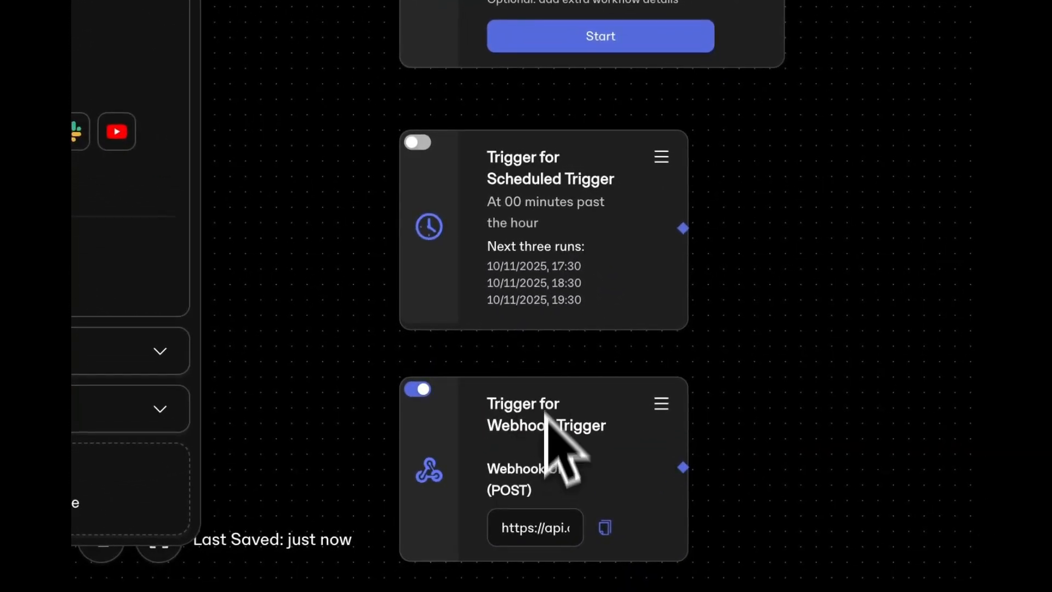
scroll(547, 292, "down", 3)
scroll(547, 291, "down", 2)
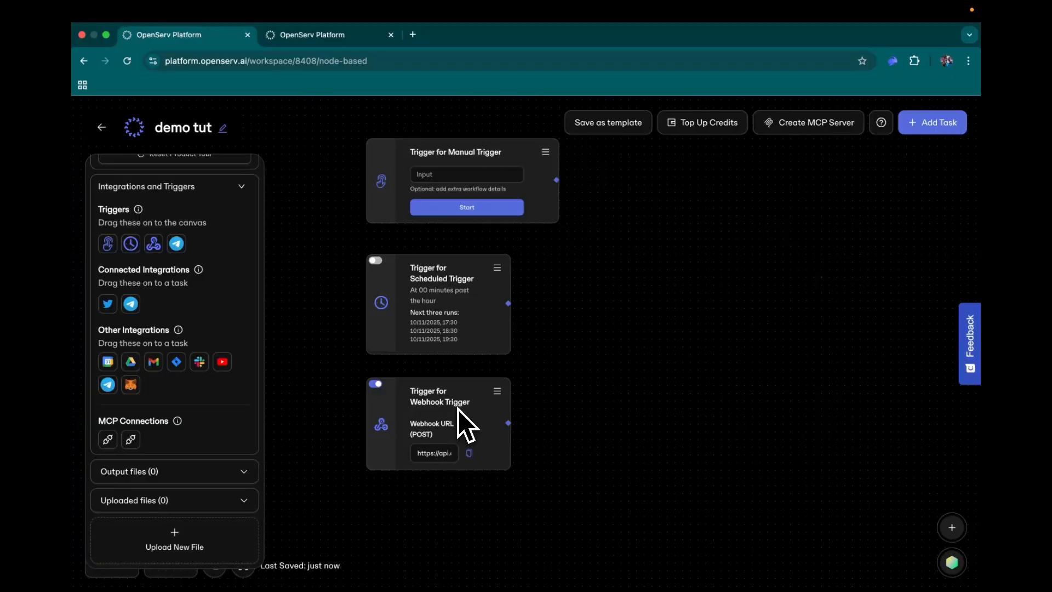
Open the webhook trigger's properties to review its settings, and close them without changing anything.
left_click(497, 391)
left_click(510, 417)
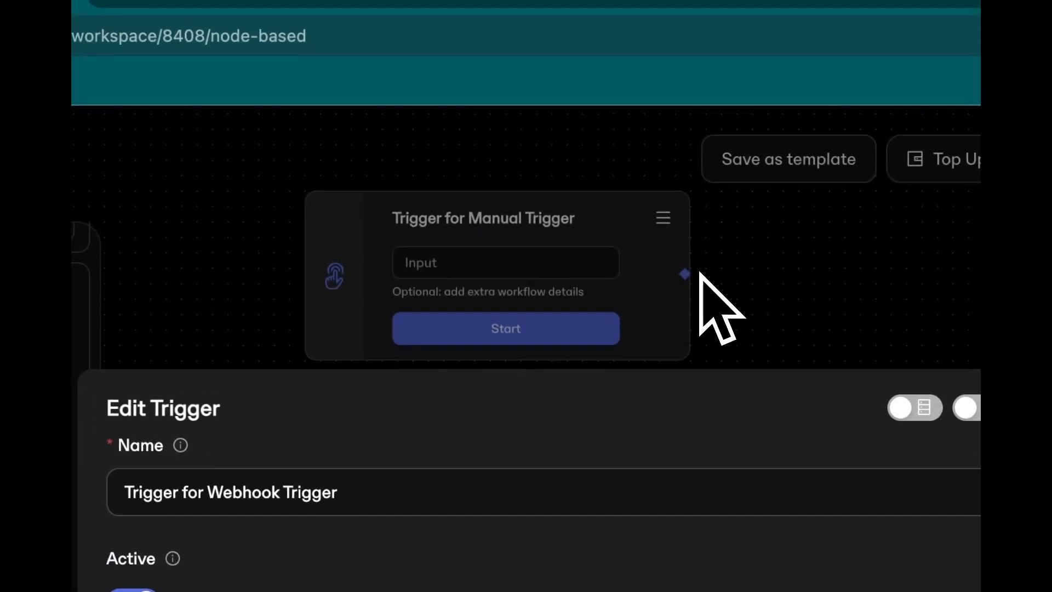
left_click(702, 279)
scroll(357, 298, "up", 1)
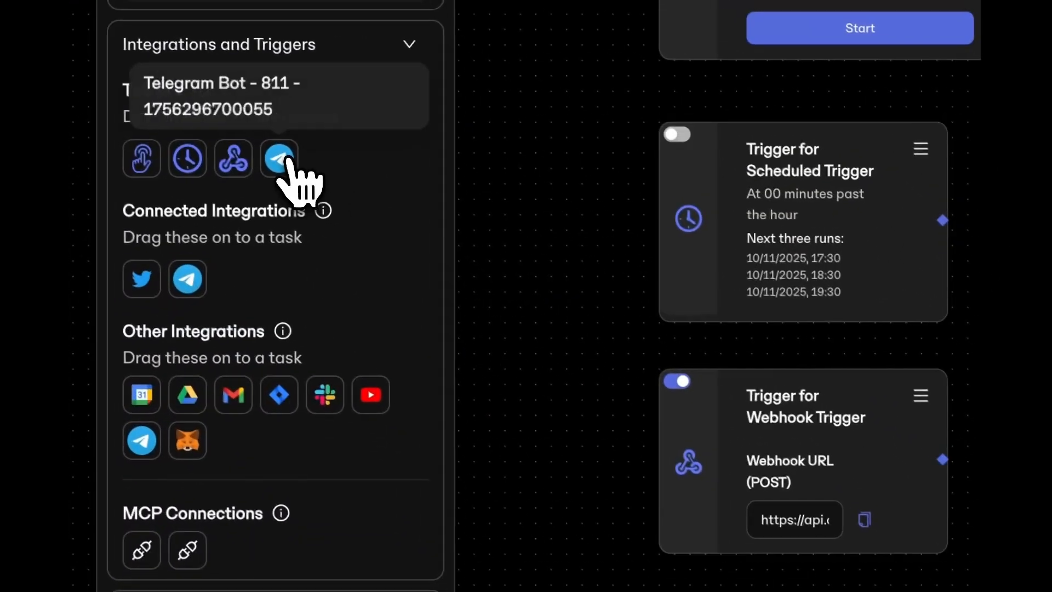
Add a Telegram Bot trigger to the canvas, place it below the webhook trigger, and check its available options.
left_click_drag(282, 158, 476, 496)
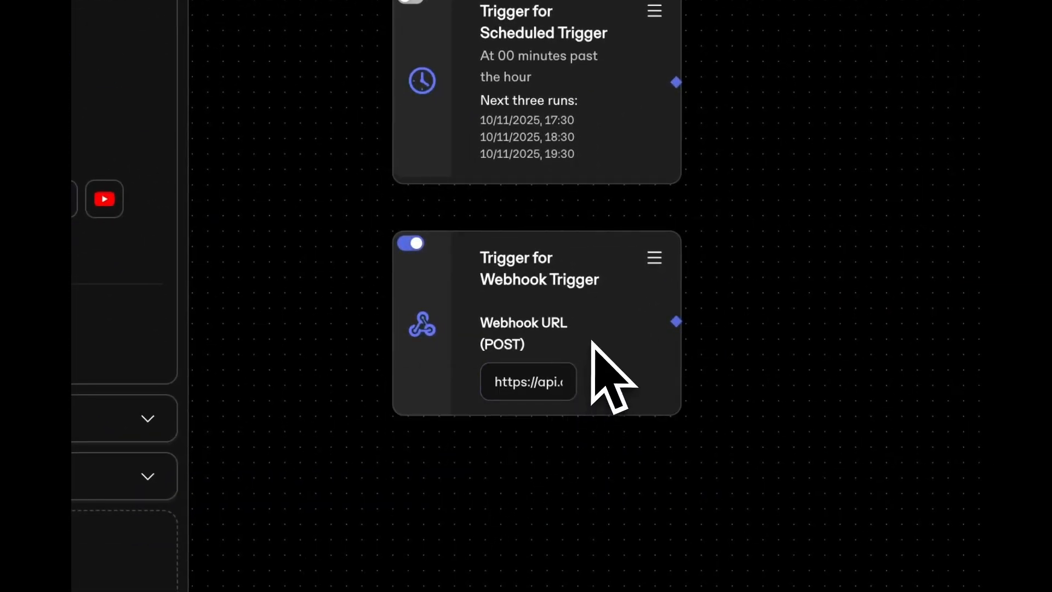
scroll(592, 340, "down", 2)
left_click_drag(583, 219, 550, 406)
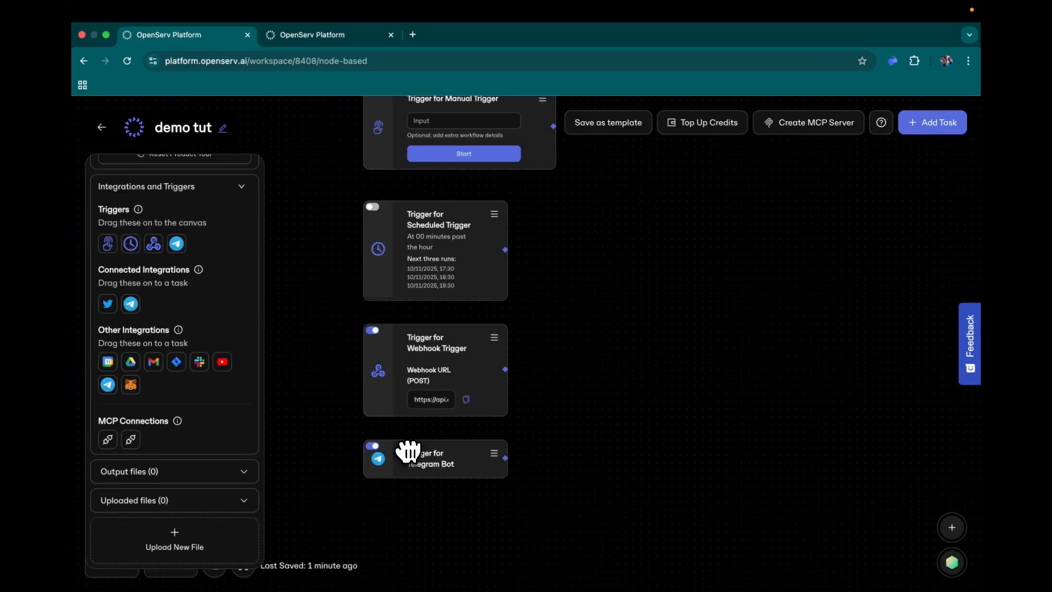
left_click(494, 453)
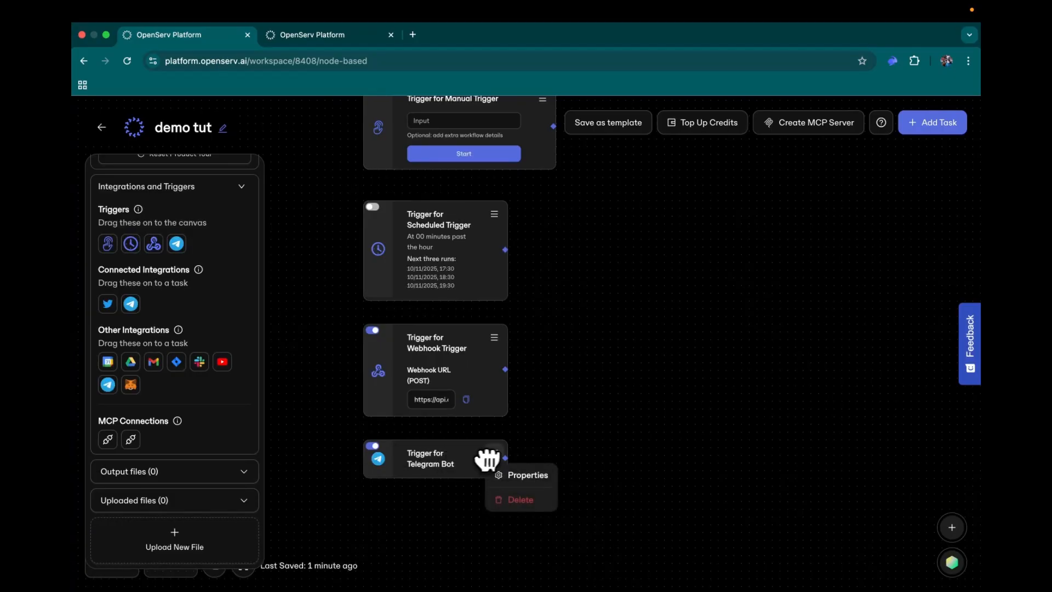
left_click(500, 454)
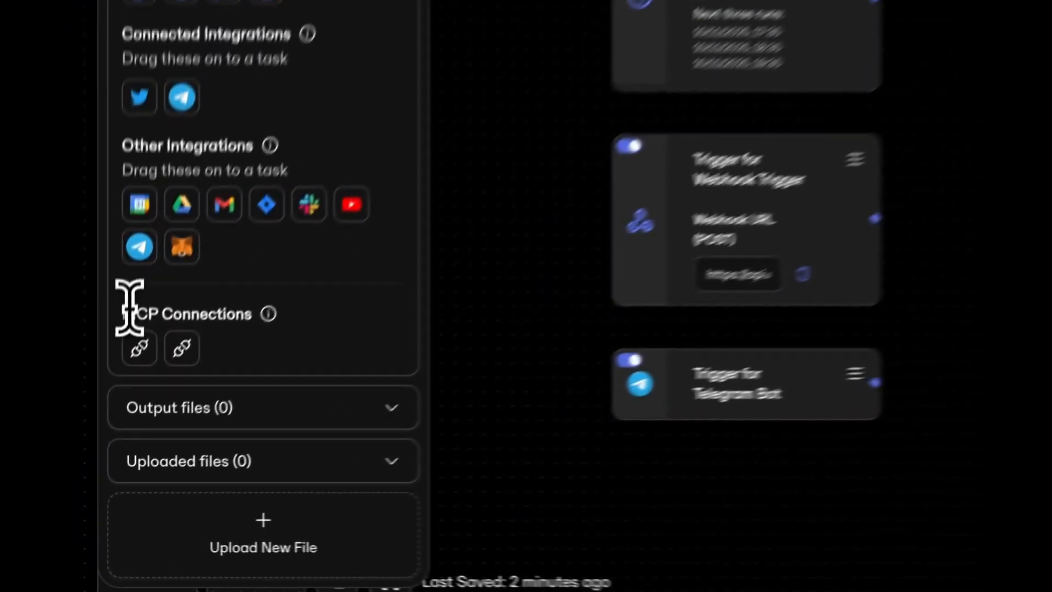
Examine the MCP Connections, and collapse the Integrations and Triggers section of the workflow settings.
left_click_drag(105, 420, 159, 423)
left_click(245, 301)
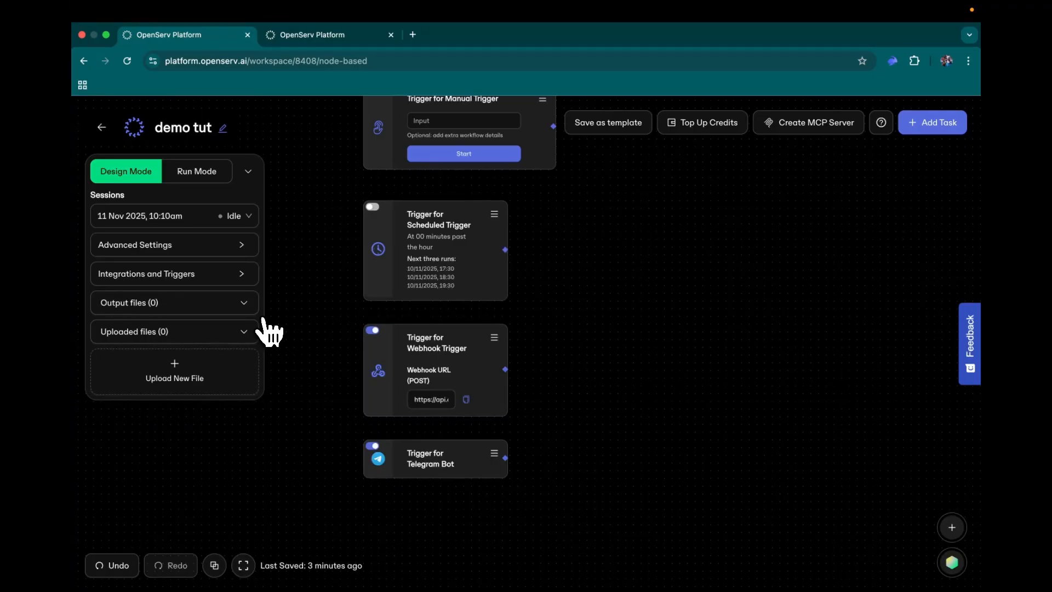
left_click(494, 453)
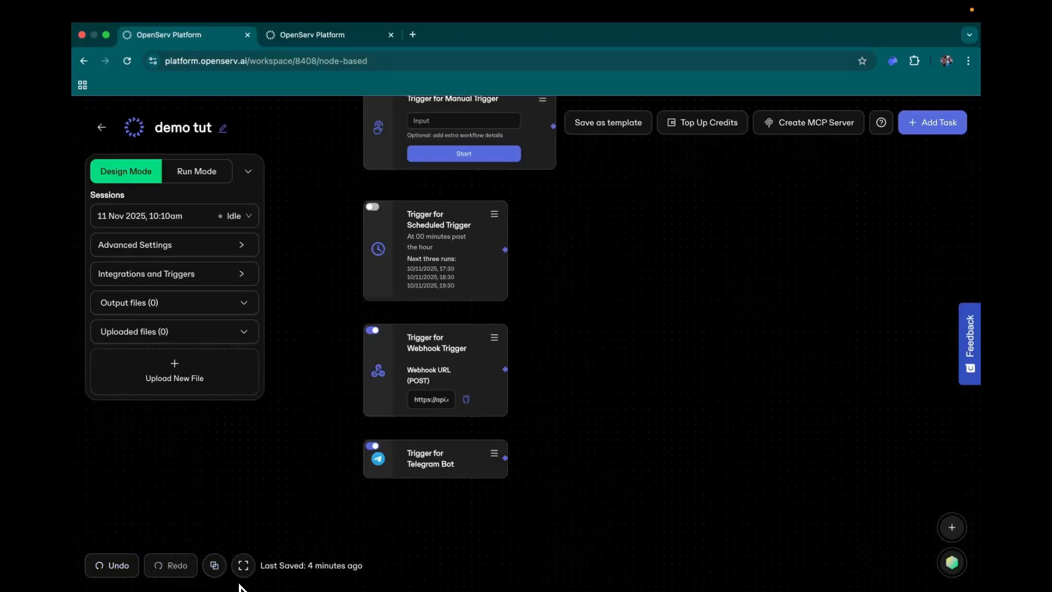
Auto-arrange the trigger nodes on the canvas and fit the whole workflow to the screen.
left_click(214, 564)
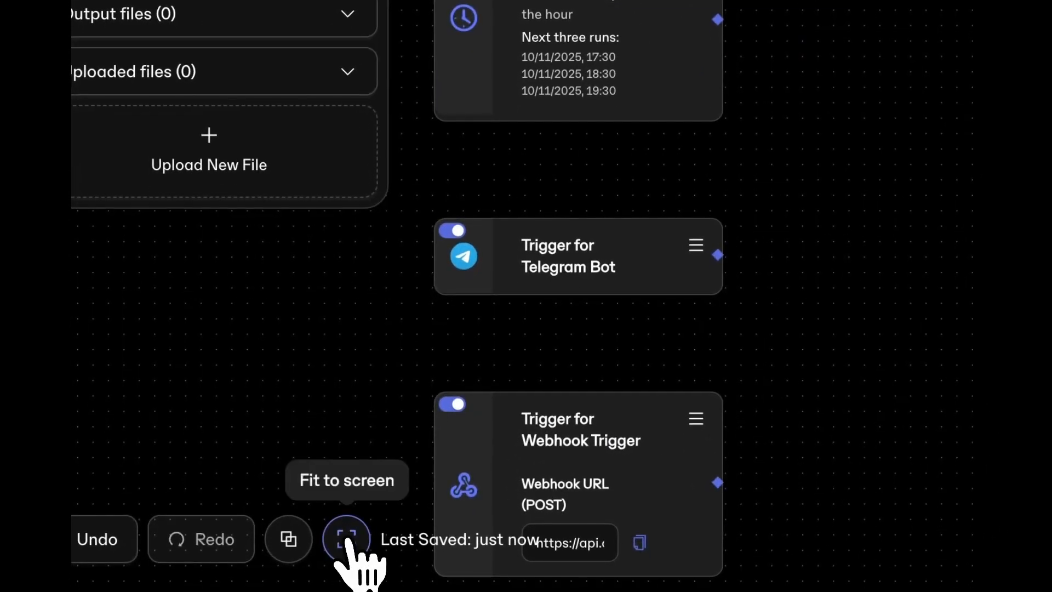
left_click(348, 540)
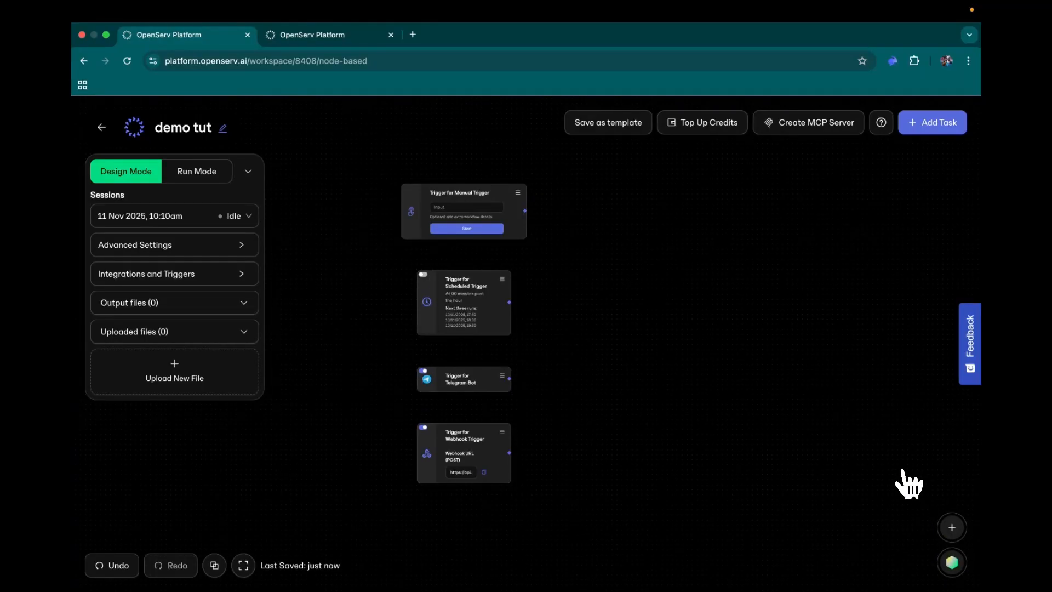
Ask Better Project Manager "i want to generate veo 3 video , is tehre any agent for it?" and read its reply.
left_click(952, 565)
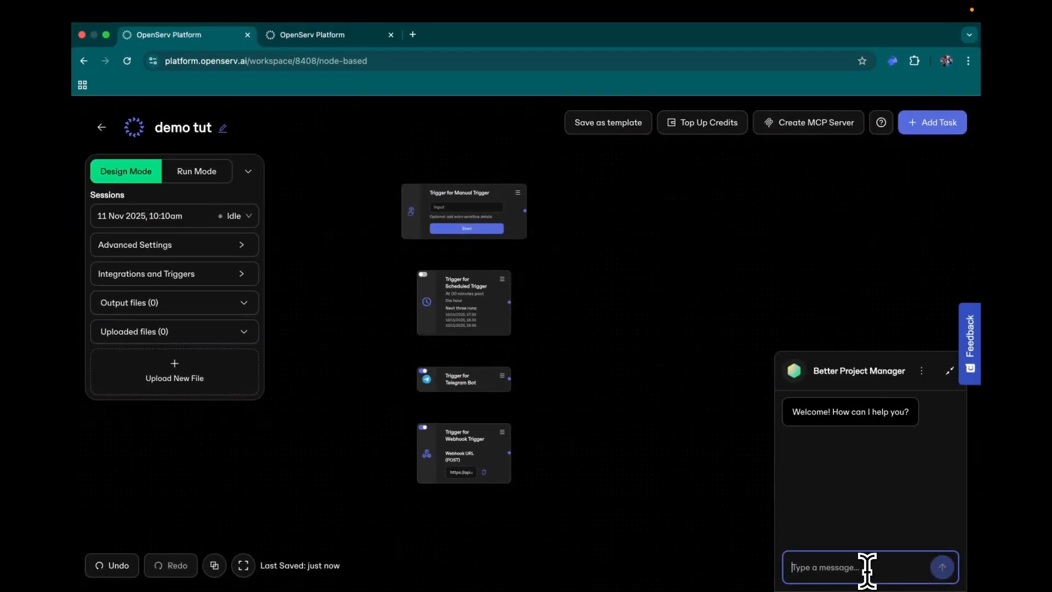
type("i want to generate")
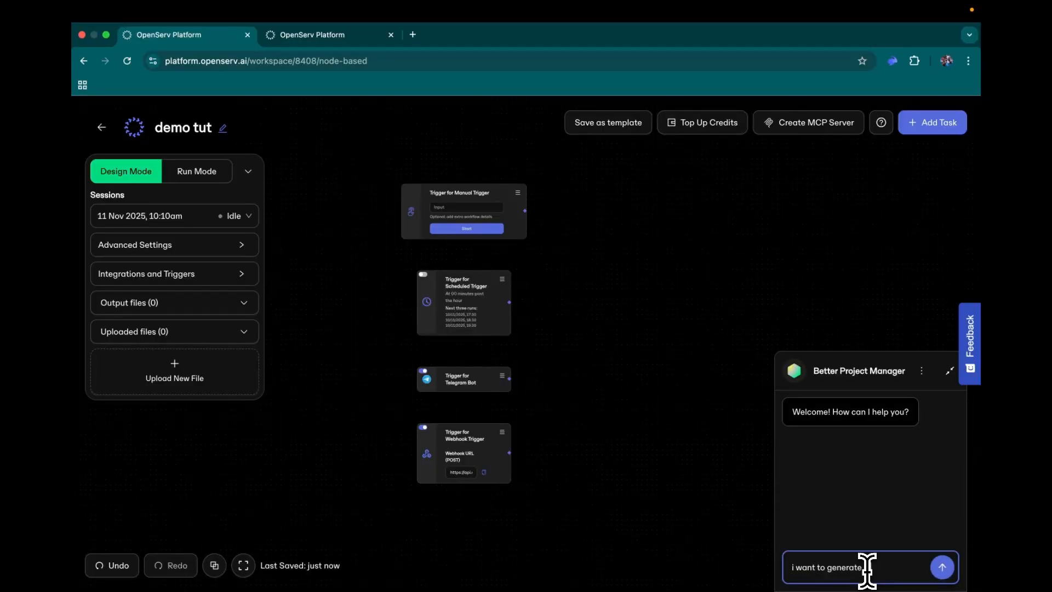
type(" veo 3 video , is")
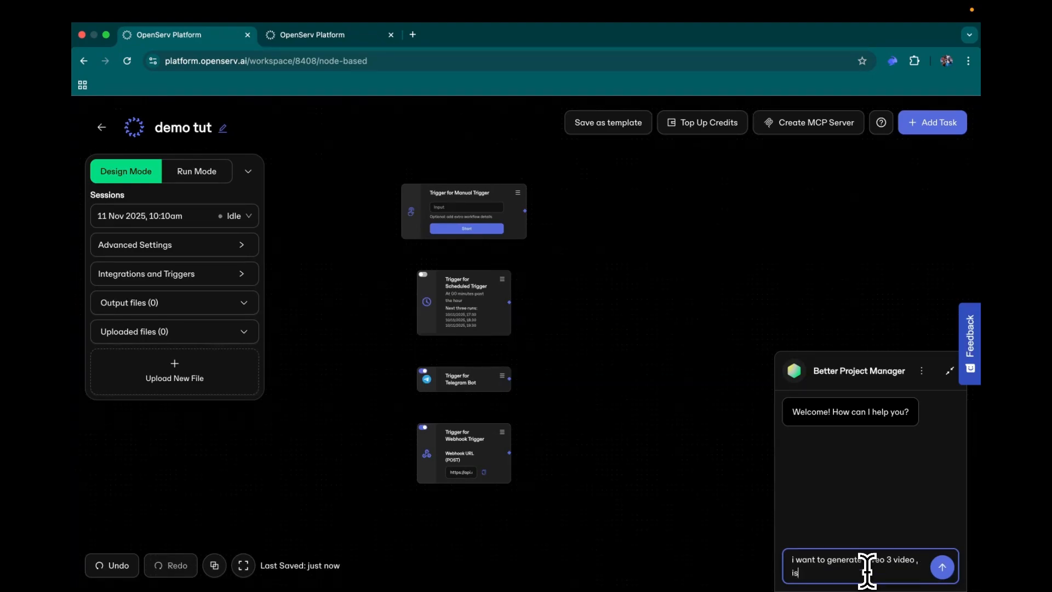
type(" tehre any agent for it?")
key("Return")
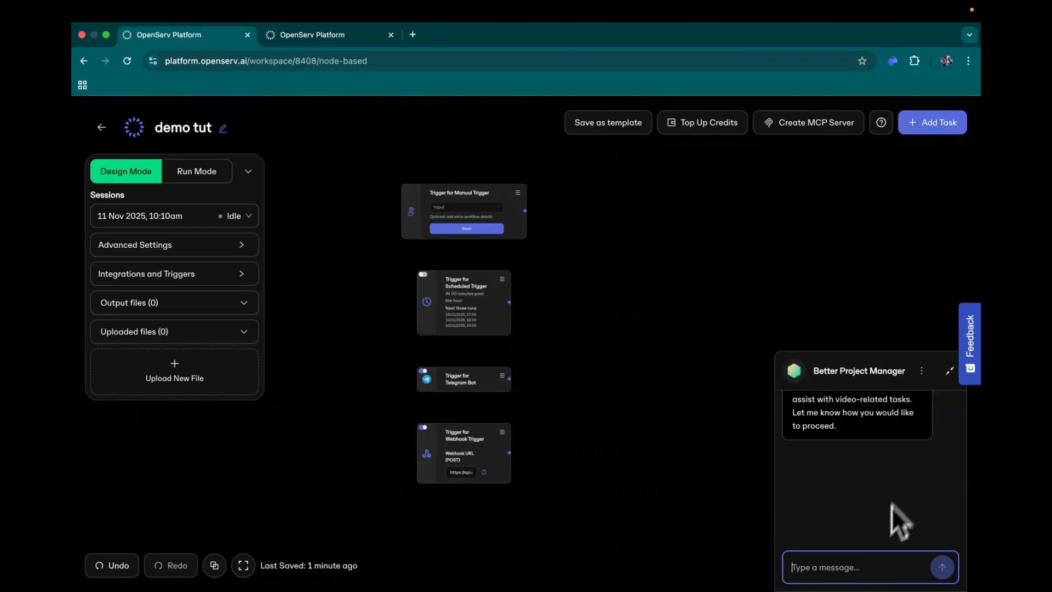
scroll(899, 499, "up", 2)
scroll(904, 472, "up", 1)
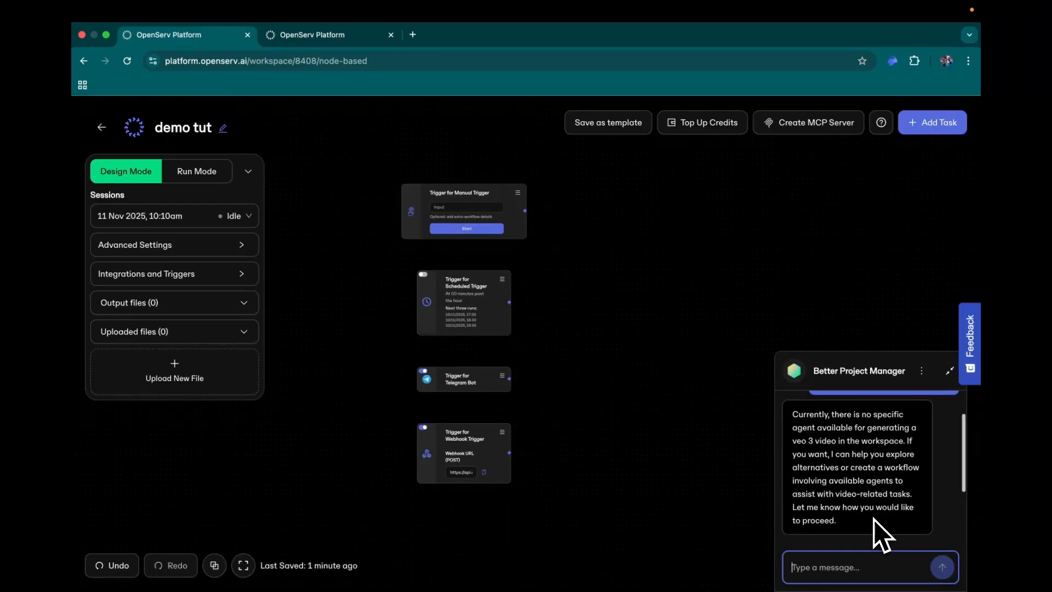
scroll(874, 519, "down", 3)
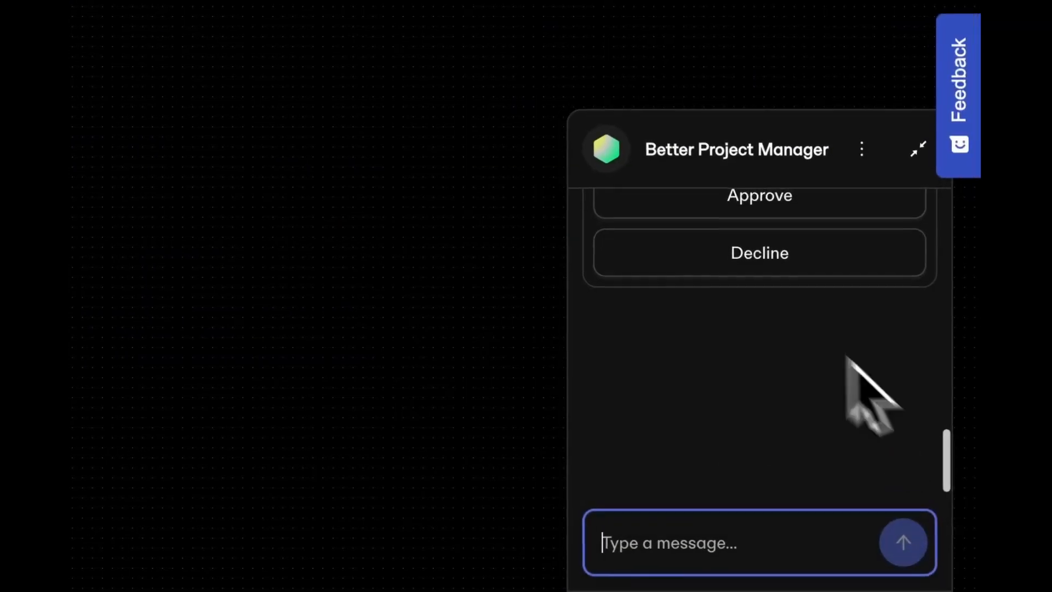
Review the chat with Better Project Manager, approve adding the Veo 3.1 Agent to the workspace, and minimize the chat.
scroll(681, 328, "up", 10)
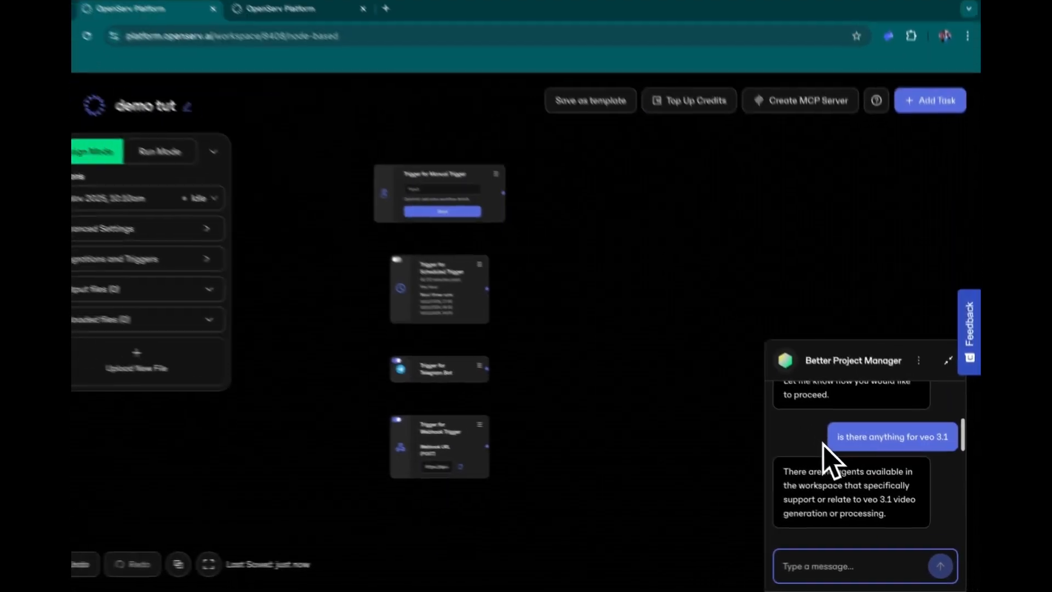
scroll(690, 339, "down", 5)
scroll(838, 467, "down", 3)
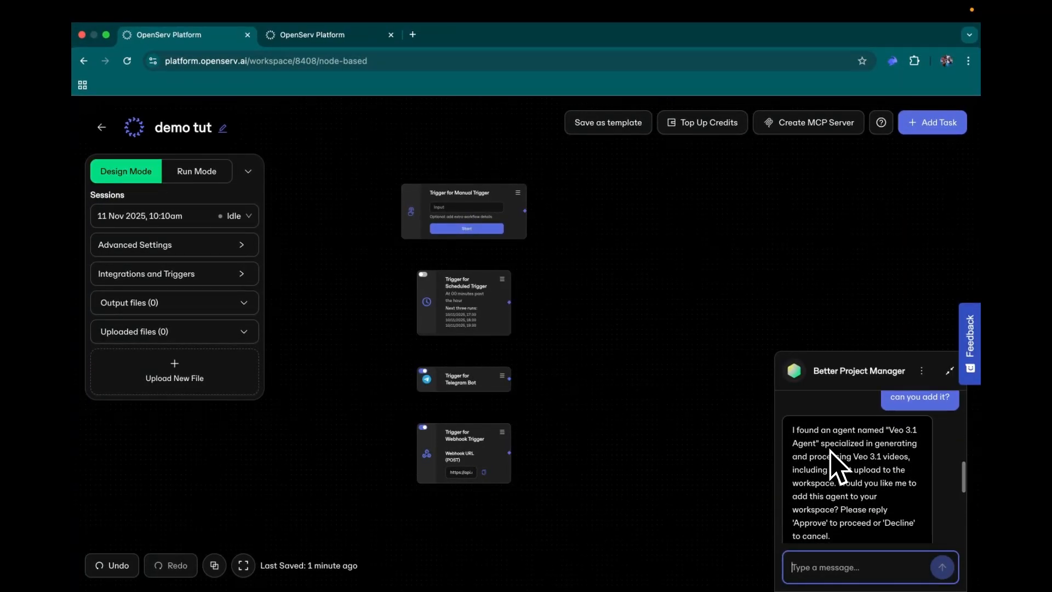
scroll(838, 467, "down", 2)
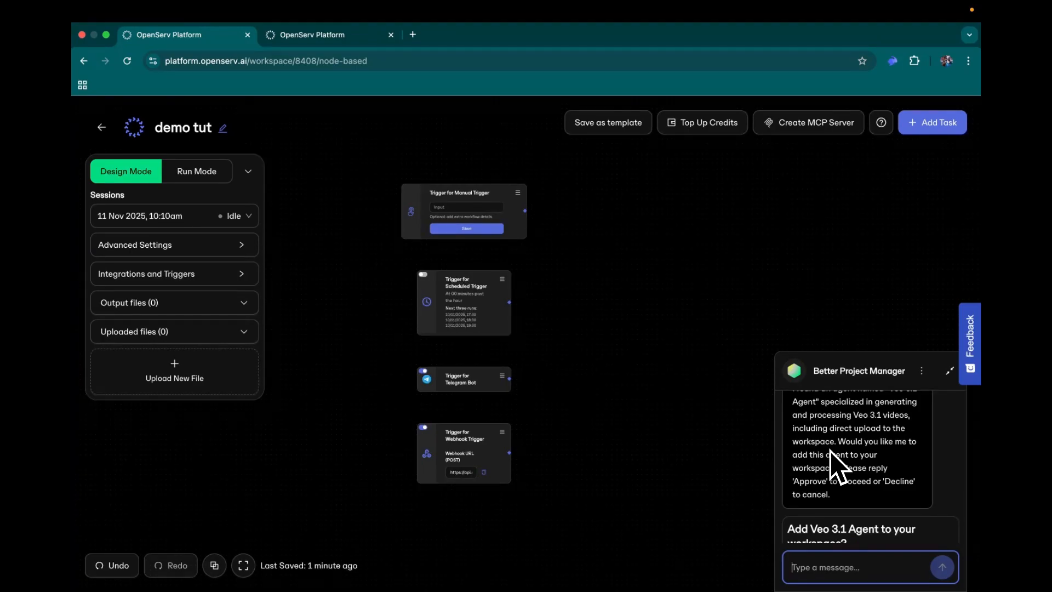
scroll(838, 467, "down", 4)
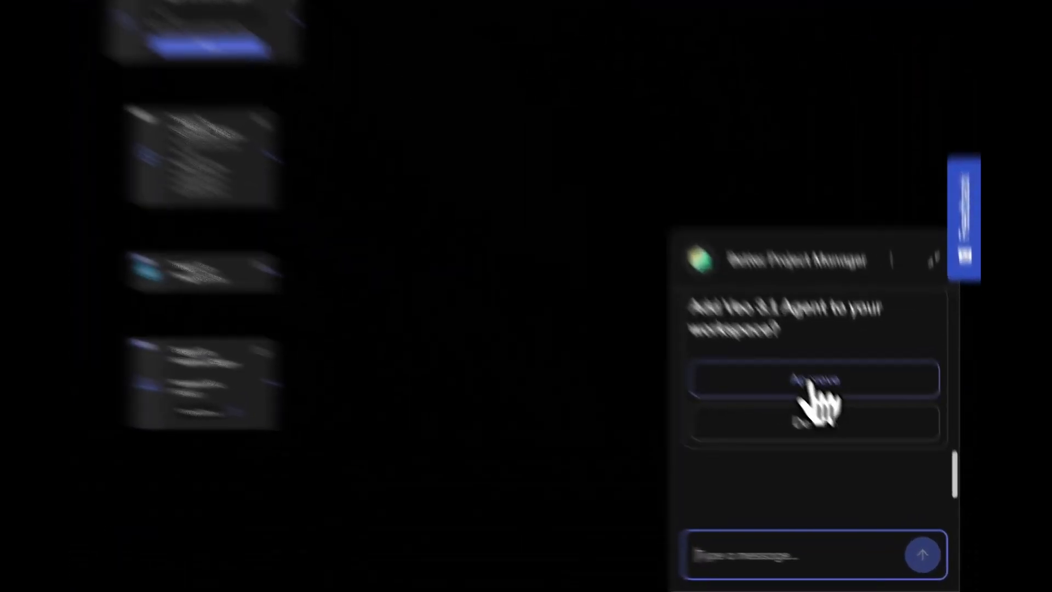
left_click(816, 390)
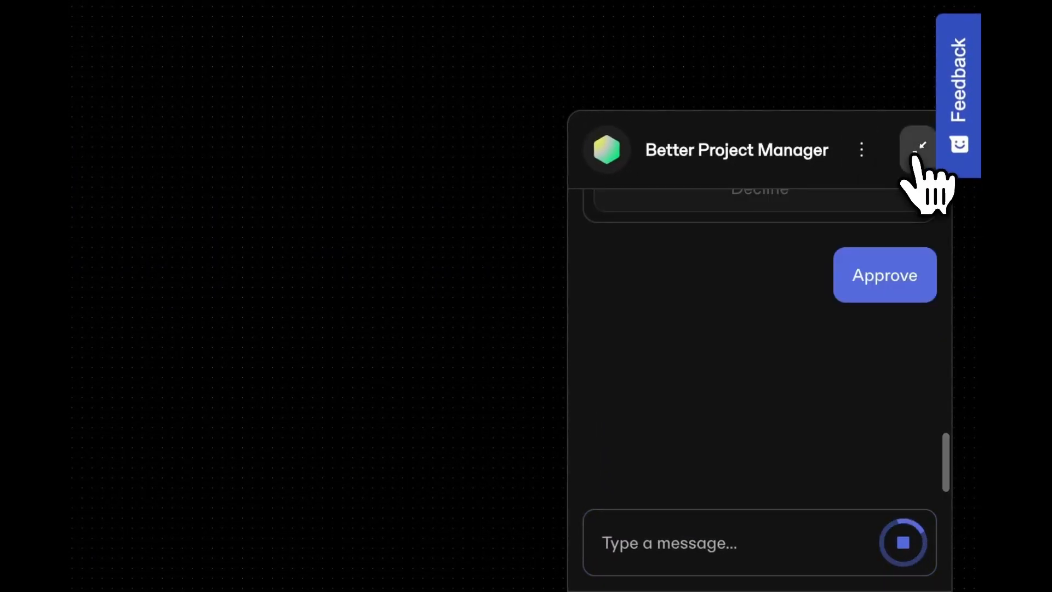
left_click(916, 154)
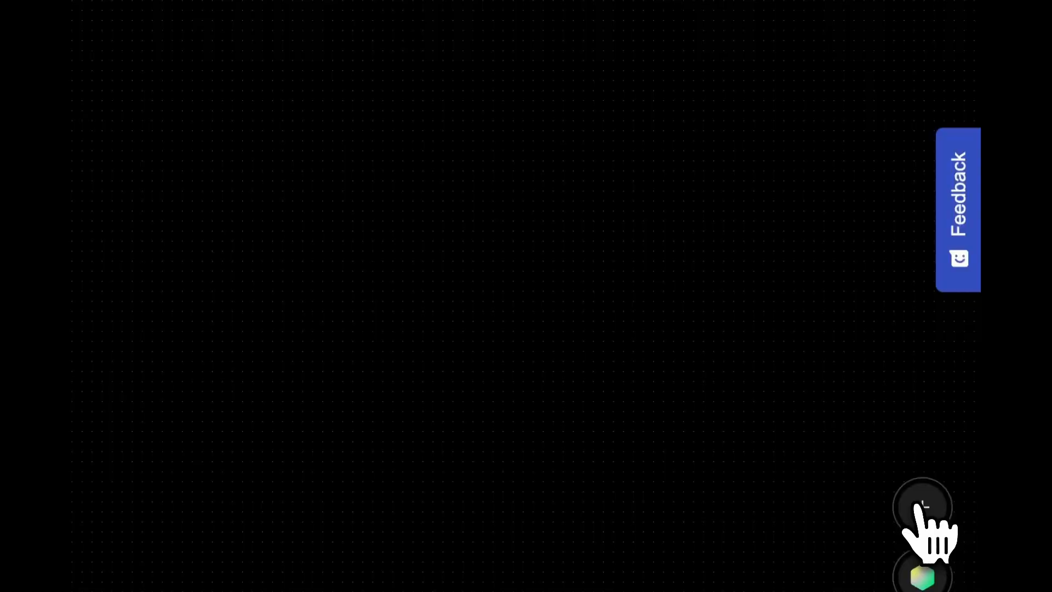
Search the agent list for "polymark" and add the Polymarket Agent by OpenServ to the workspace.
left_click(921, 506)
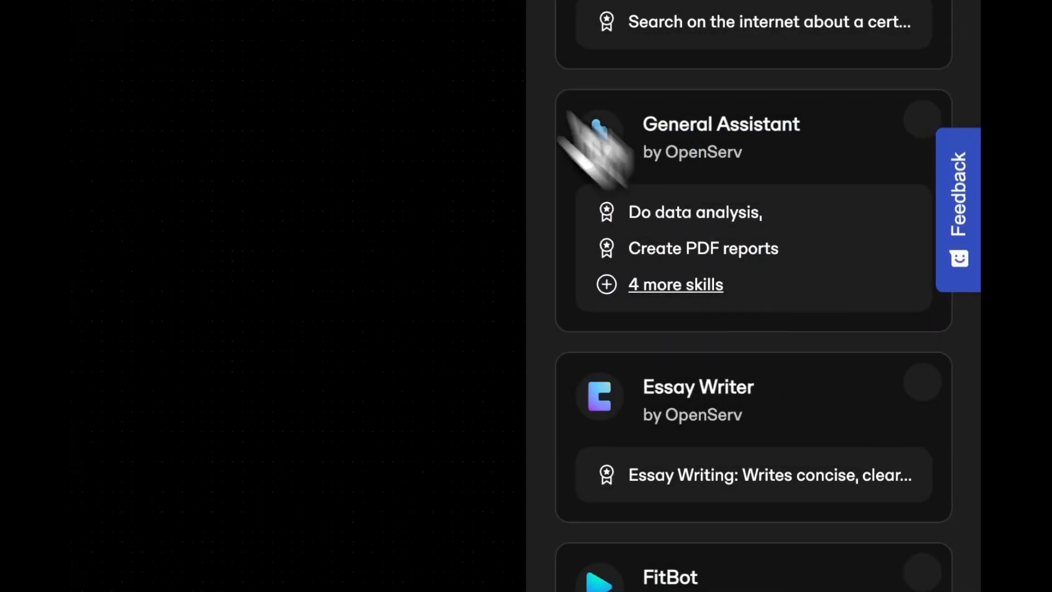
left_click(400, 112)
left_click(928, 507)
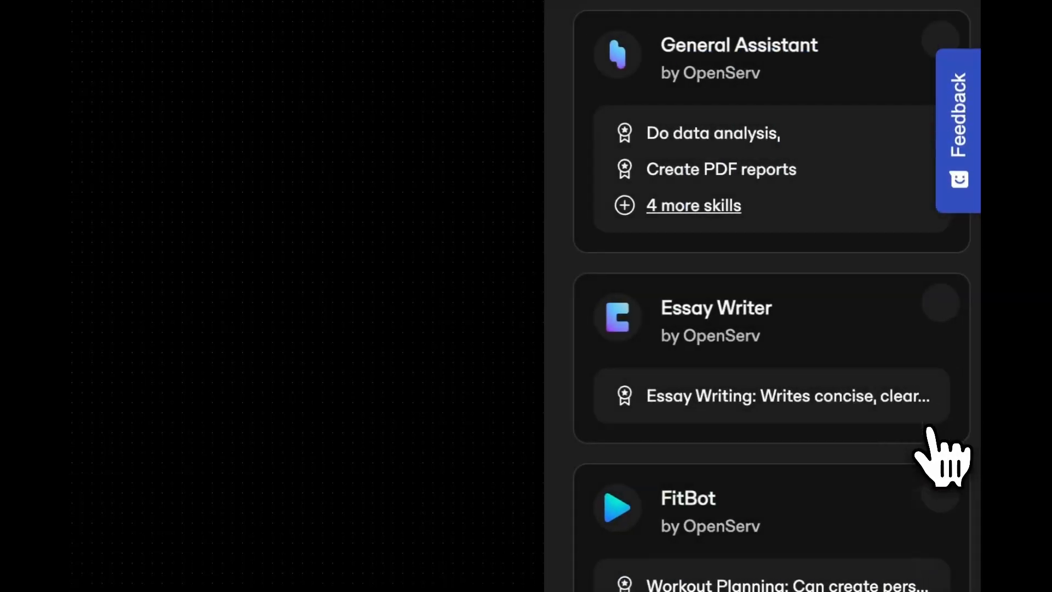
left_click(676, 146)
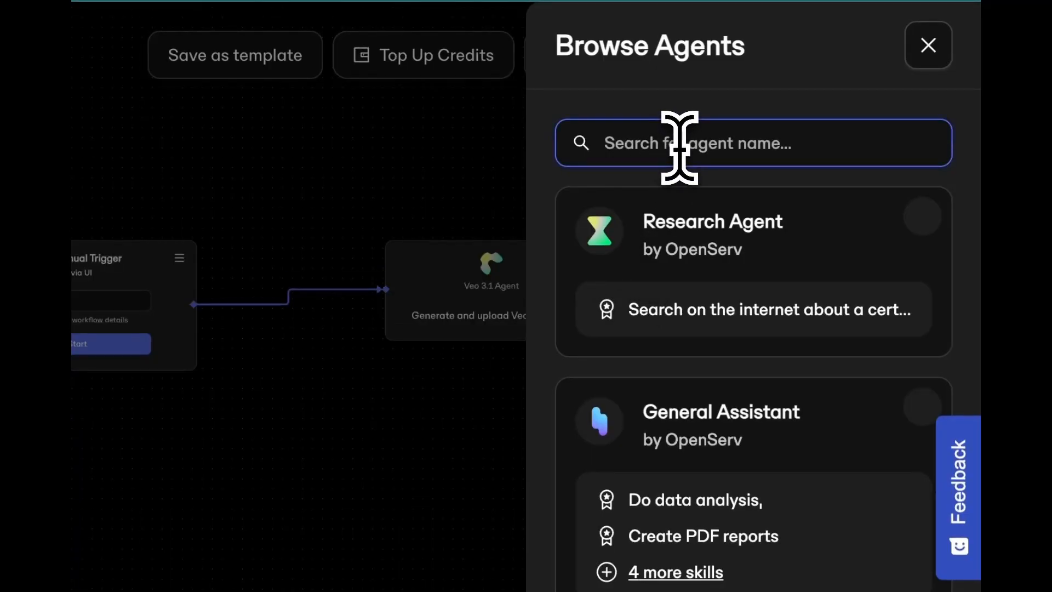
type("polymar")
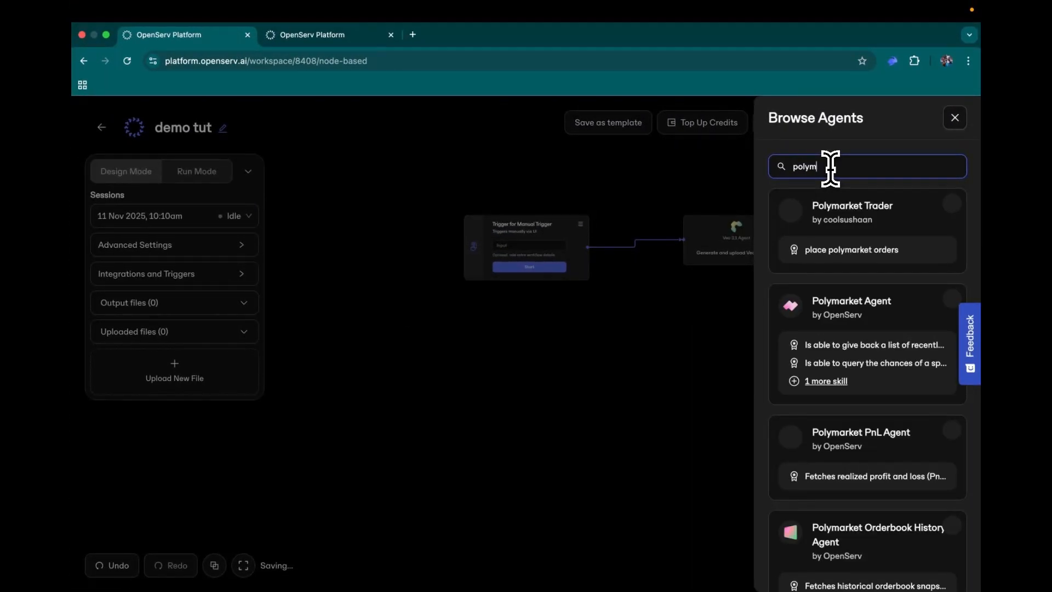
type("k")
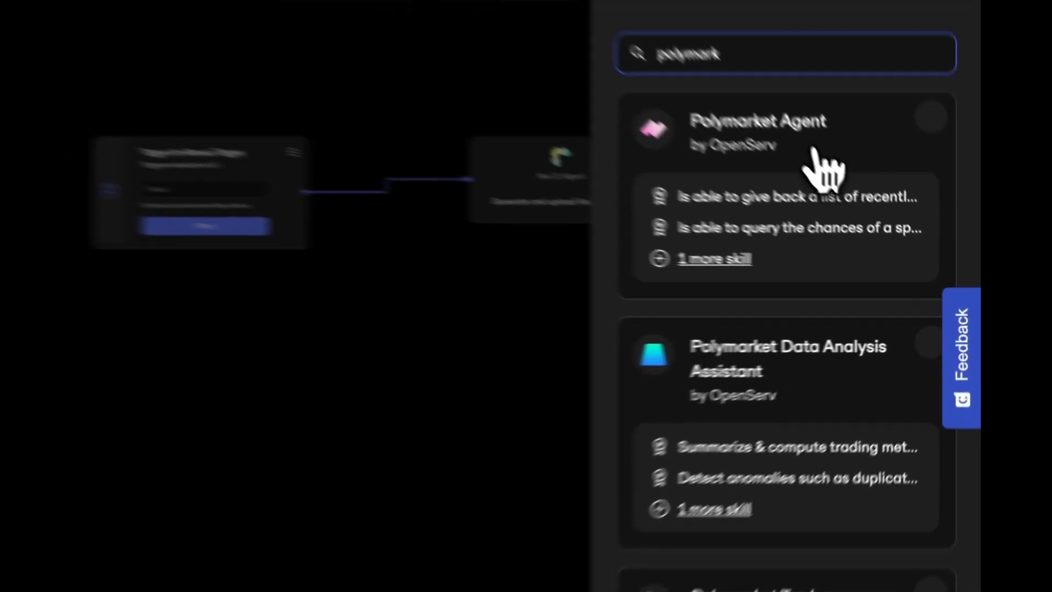
left_click(876, 219)
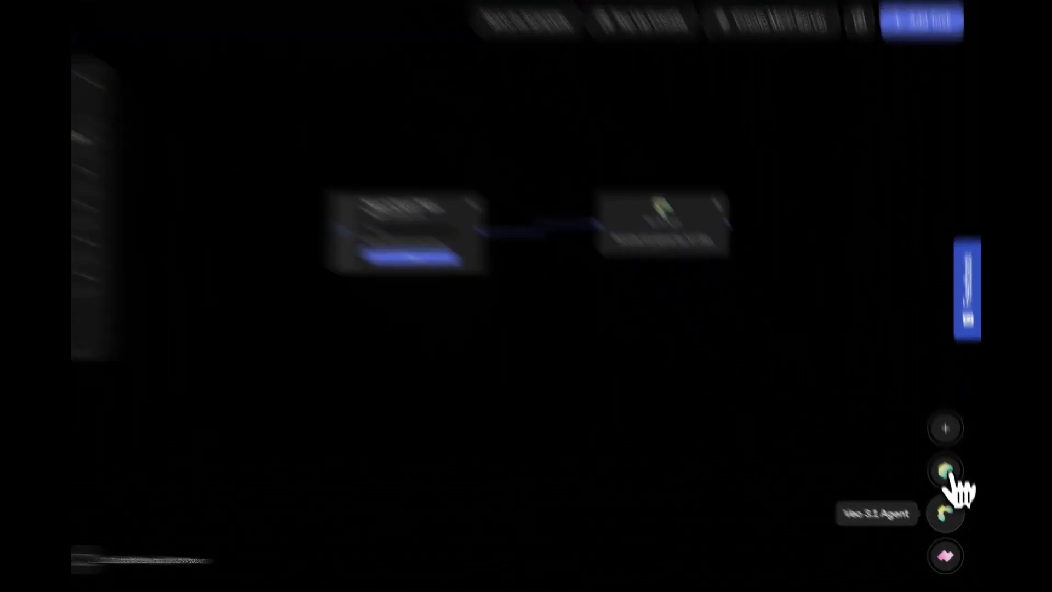
Read Better Project Manager's reply about the Veo 3.1 workflow, and inspect the "Generate and upload Veo 3.1 video" task.
left_click(953, 493)
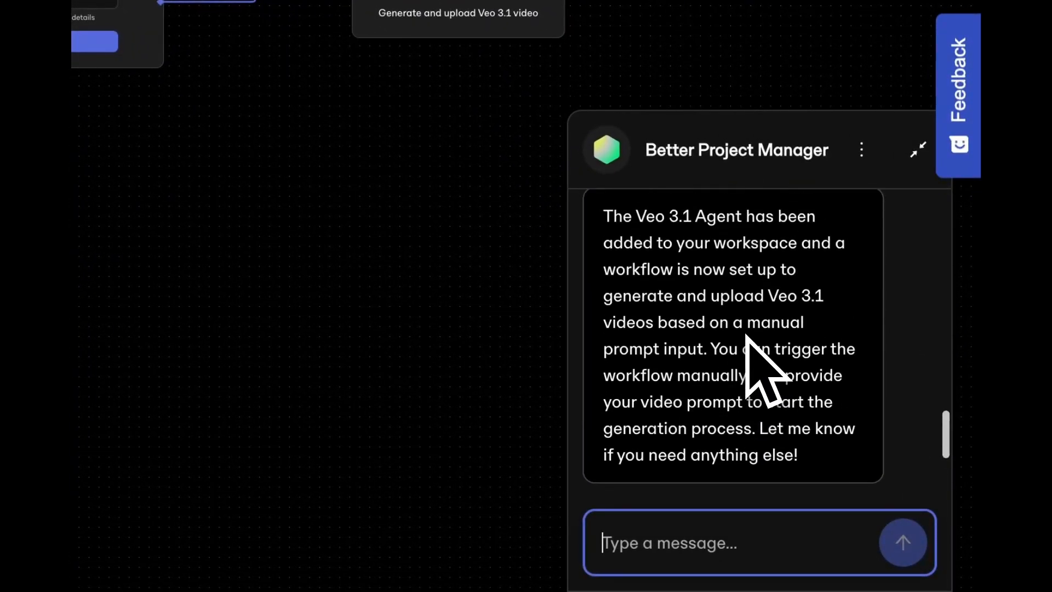
scroll(746, 333, "up", 2)
scroll(746, 332, "down", 3)
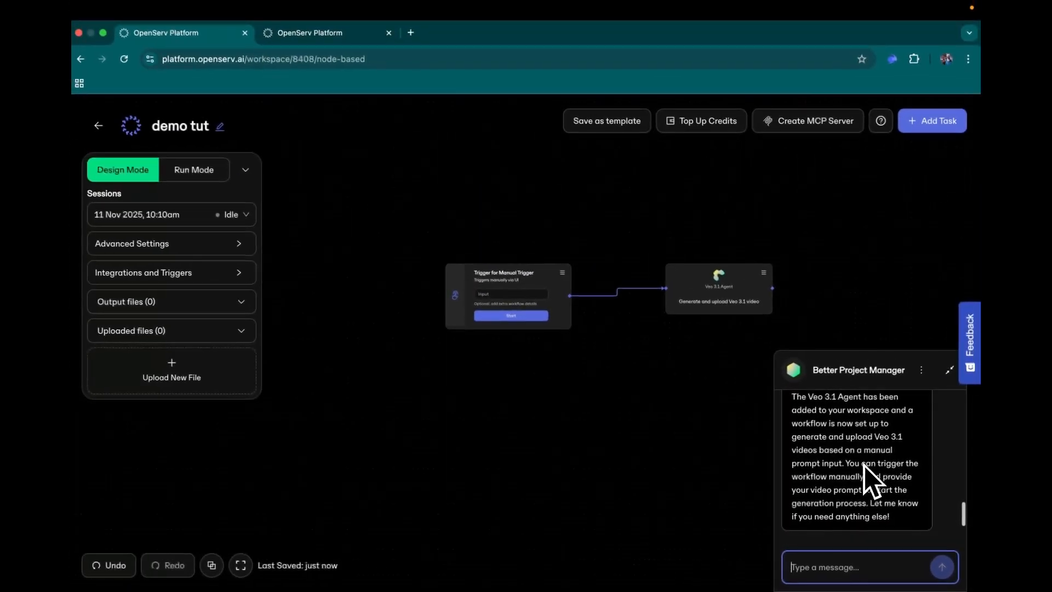
scroll(866, 467, "up", 2)
left_click(940, 370)
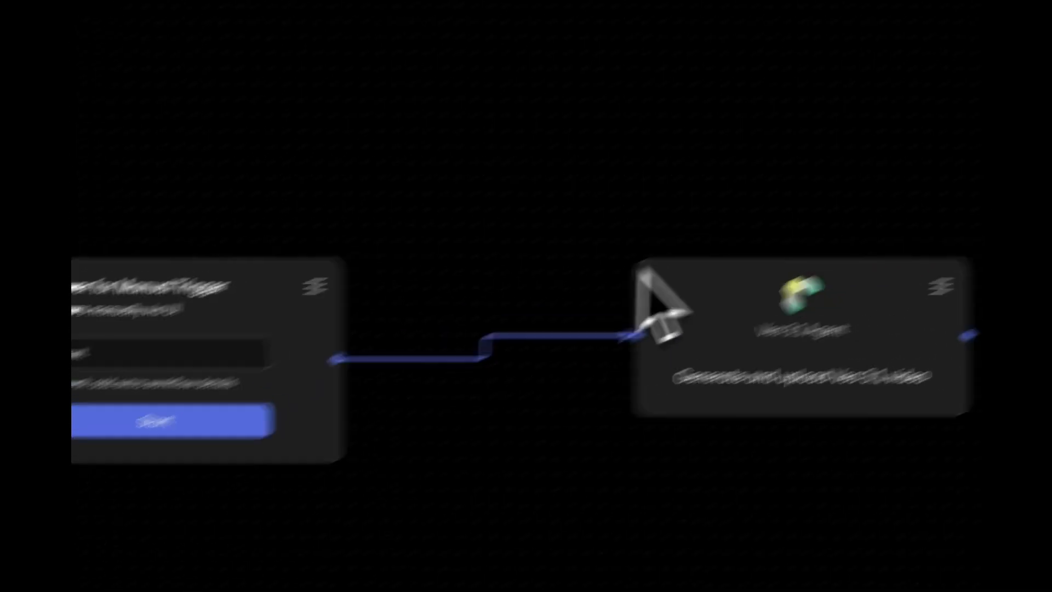
left_click(953, 281)
left_click(749, 259)
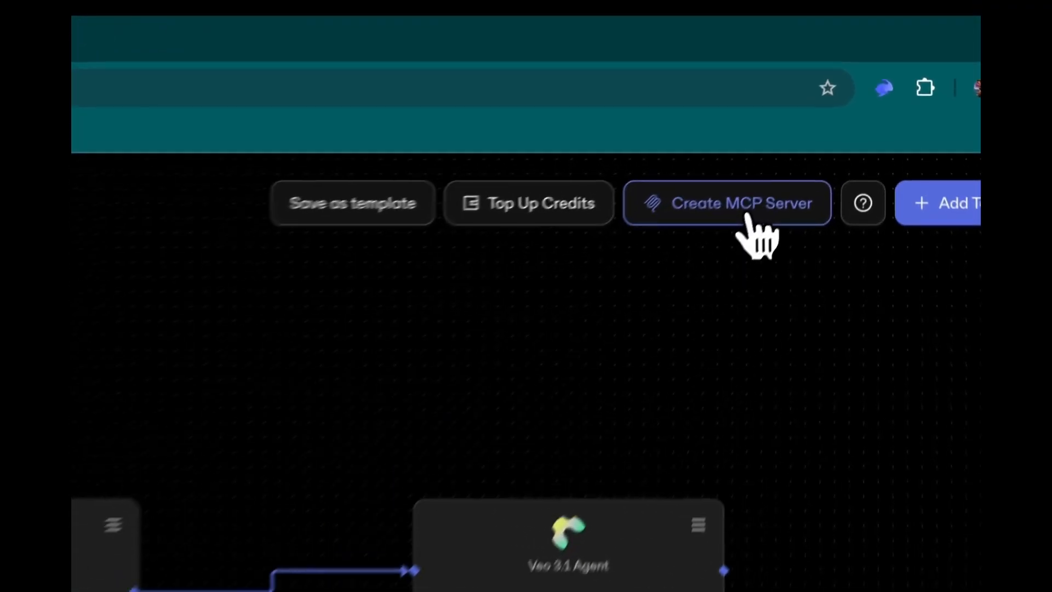
Open the workspace's MCP server setup and examine the two connection options with their SSE and HTTP URLs.
left_click(817, 126)
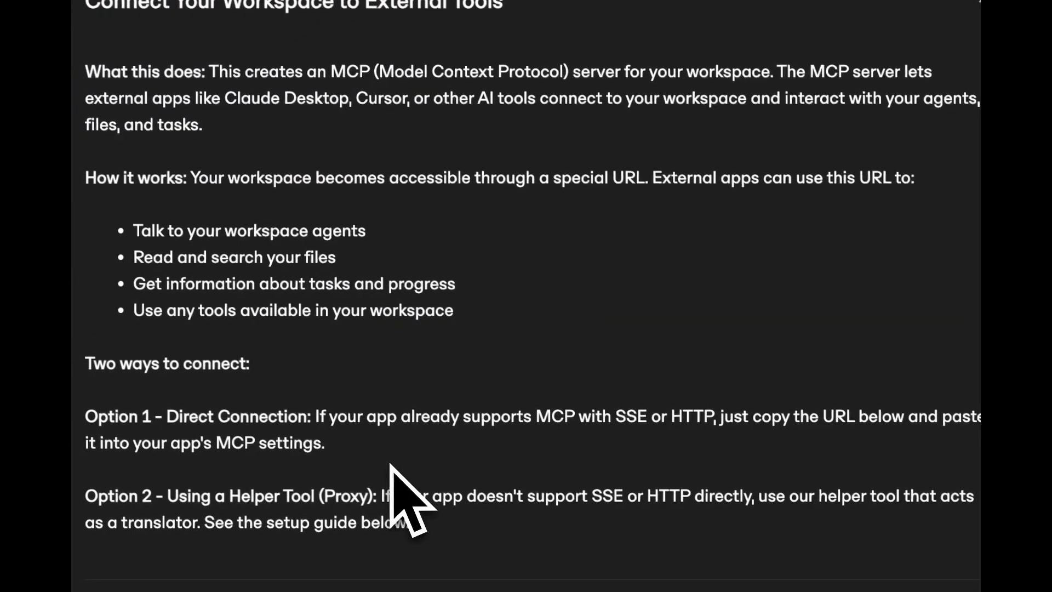
scroll(390, 465, "down", 3)
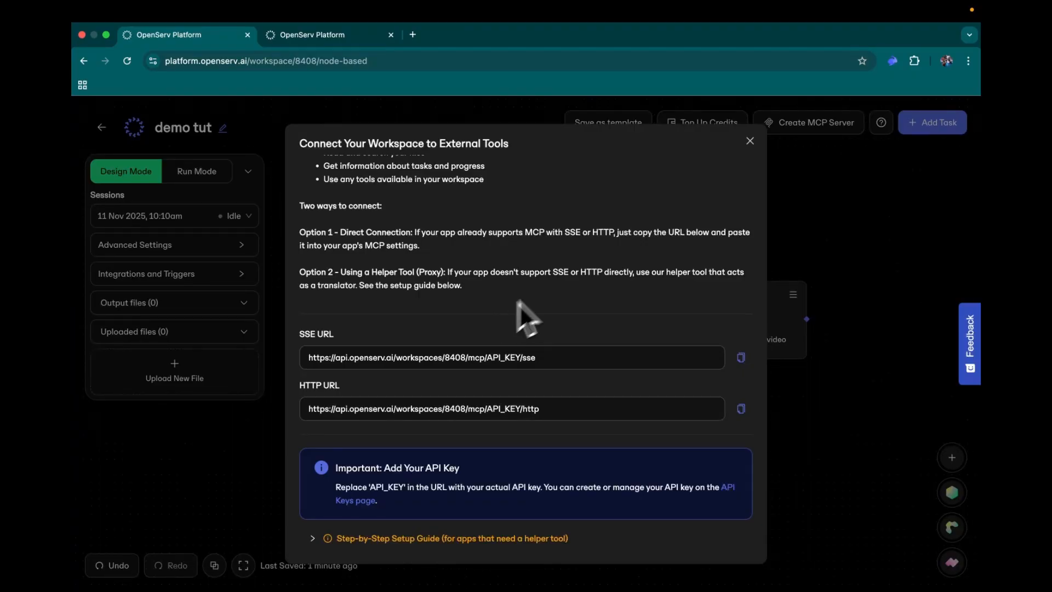
scroll(514, 307, "up", 3)
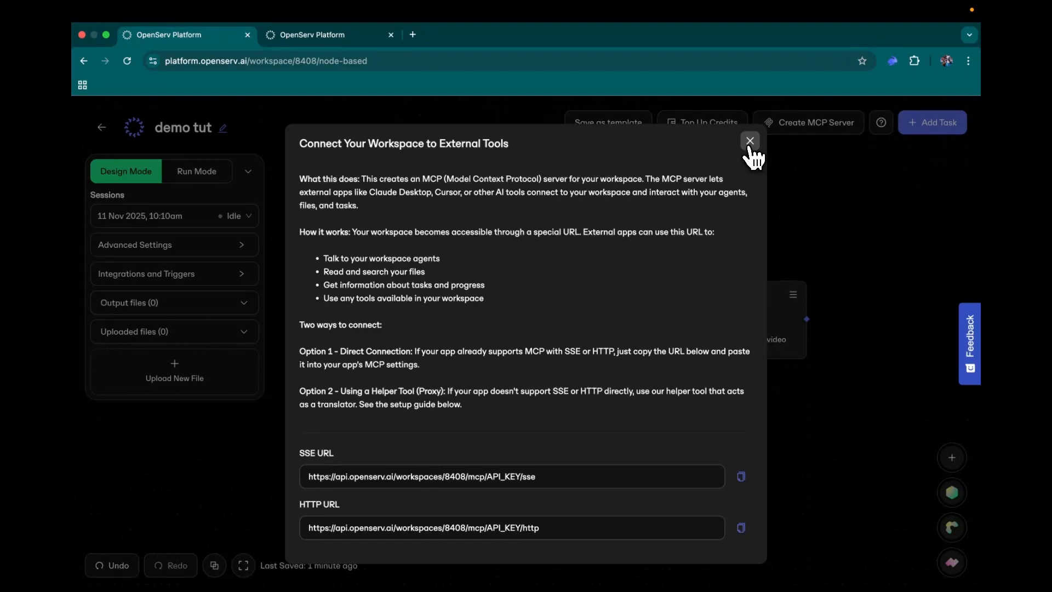
Close the MCP server setup, start a new task, and enter "none" as its input source.
left_click(750, 142)
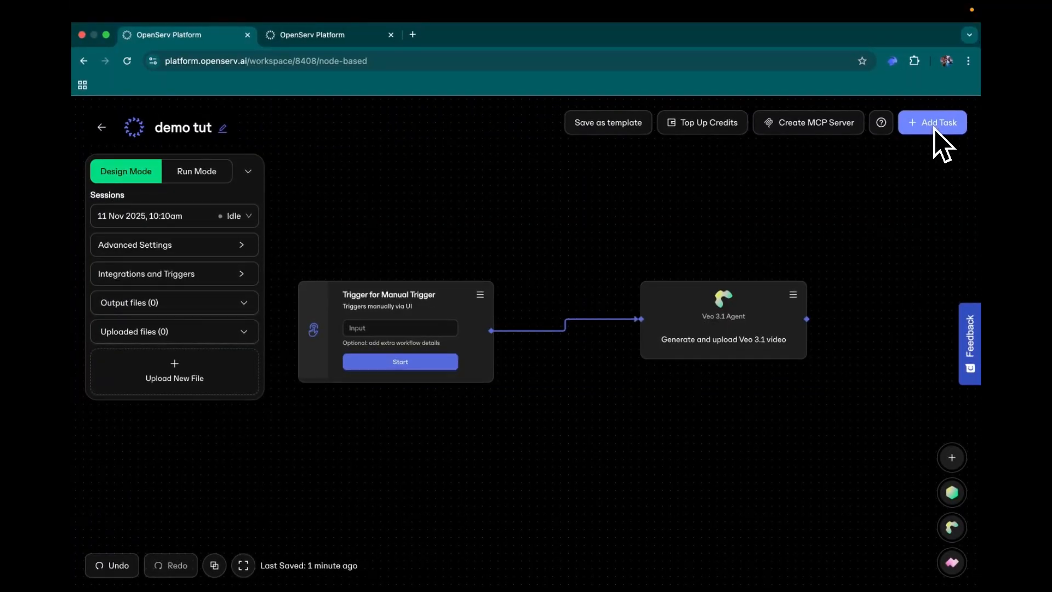
left_click(935, 125)
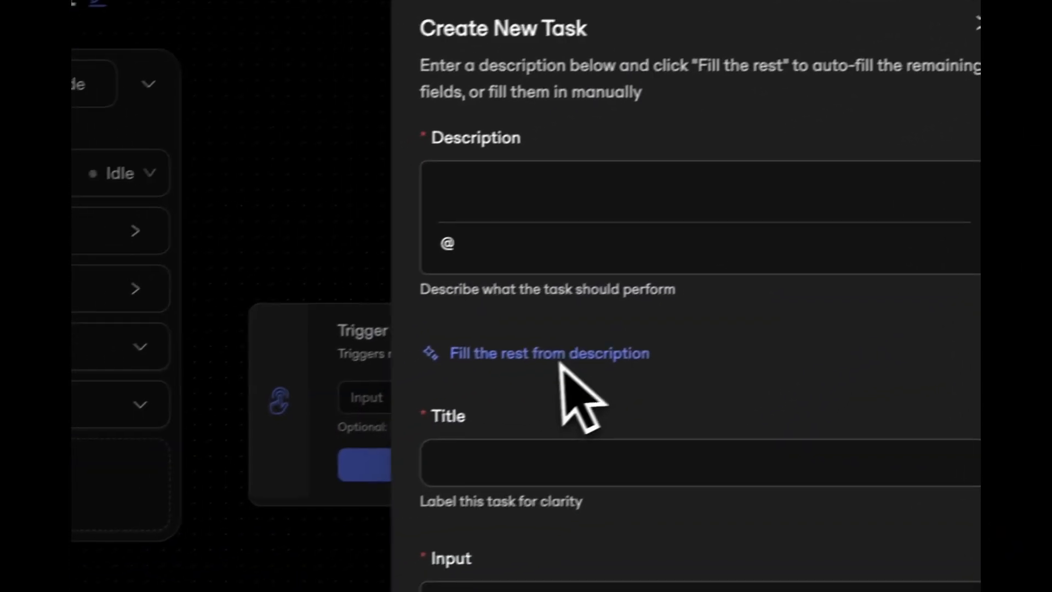
scroll(561, 363, "down", 8)
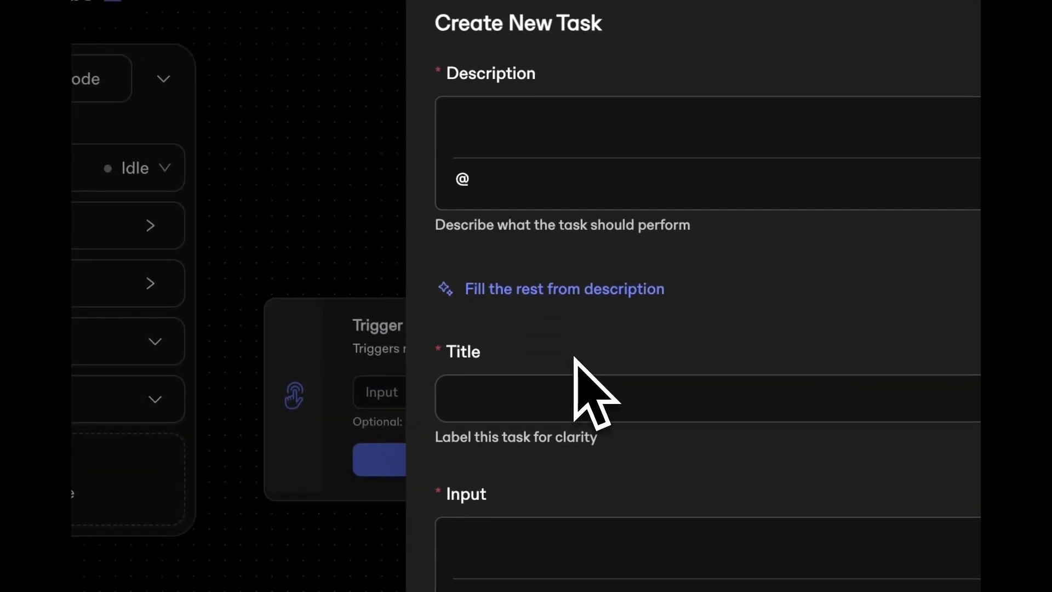
scroll(559, 216, "up", 8)
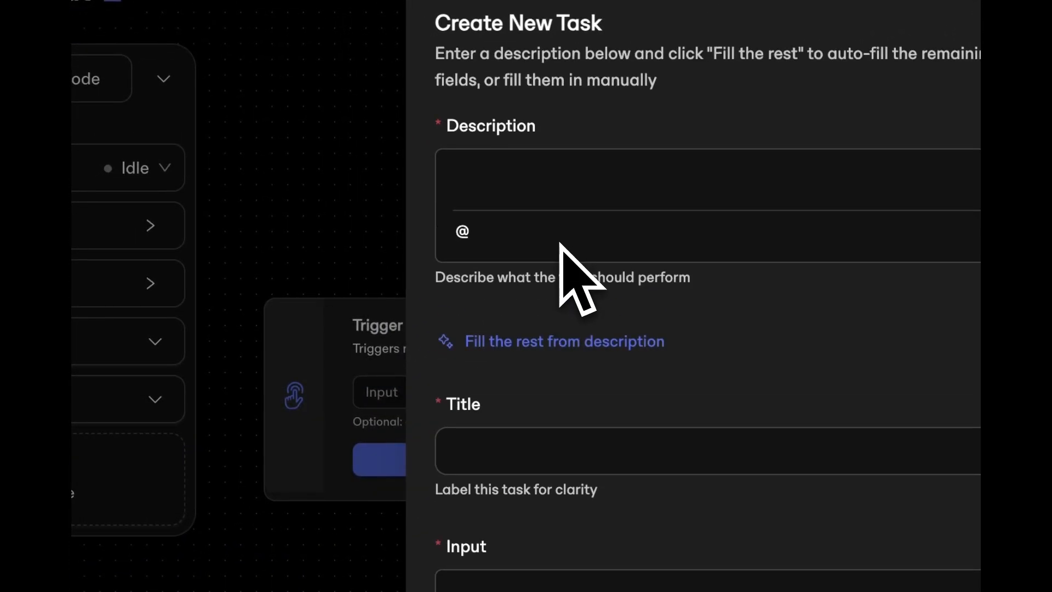
left_click_drag(446, 128, 516, 131)
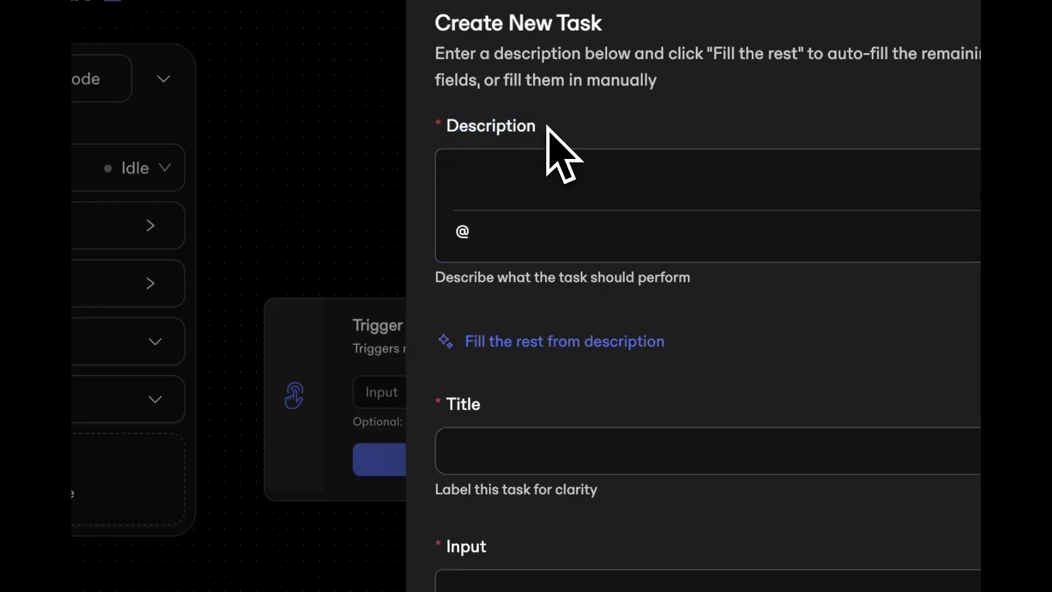
scroll(547, 137, "down", 6)
left_click(536, 332)
scroll(548, 318, "down", 2)
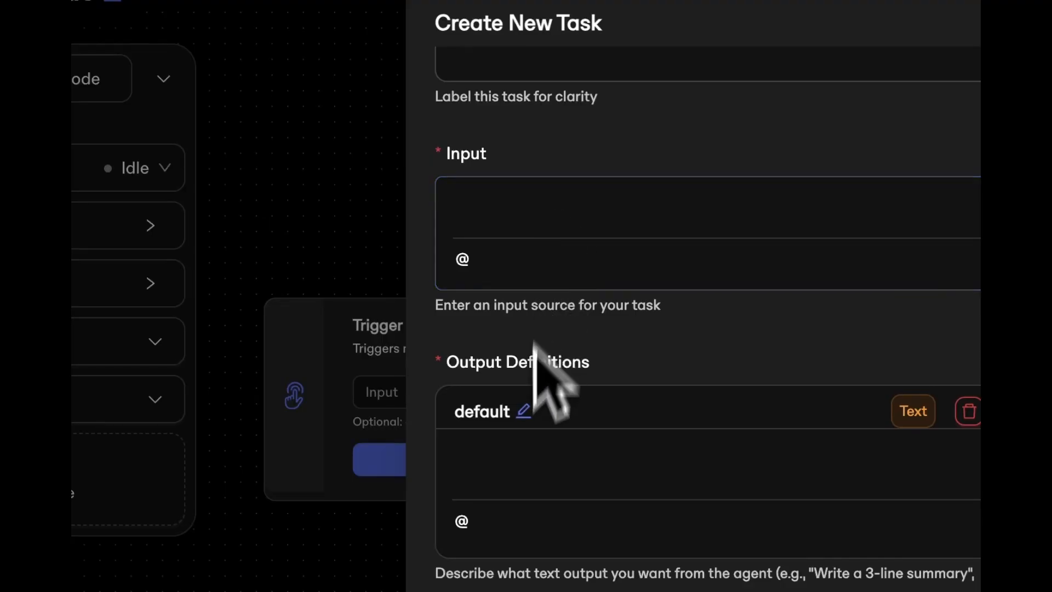
left_click(555, 215)
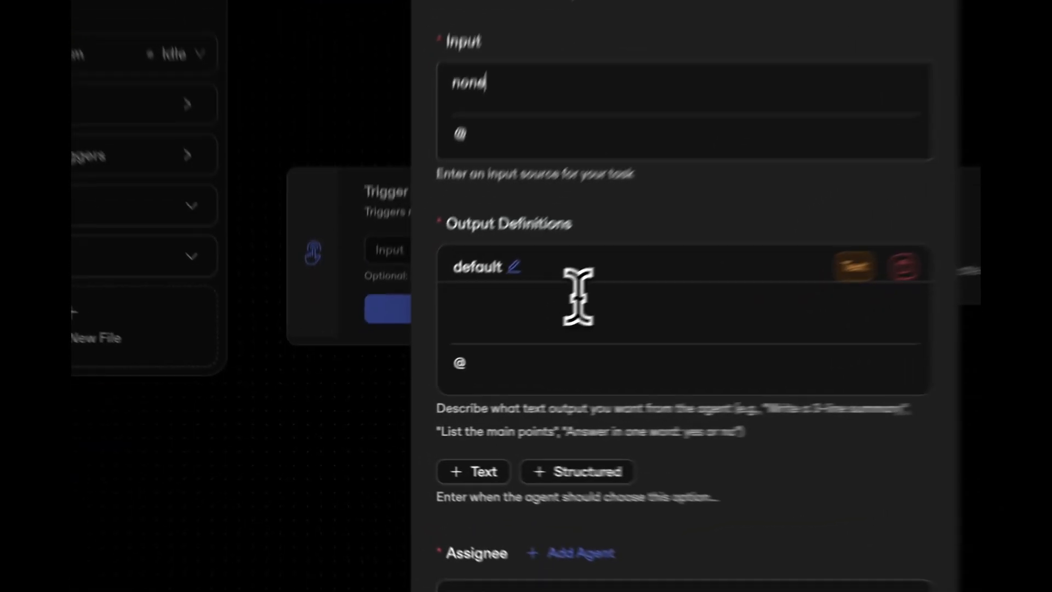
Go over the new task's default text output and add a structured output definition.
left_click(465, 353)
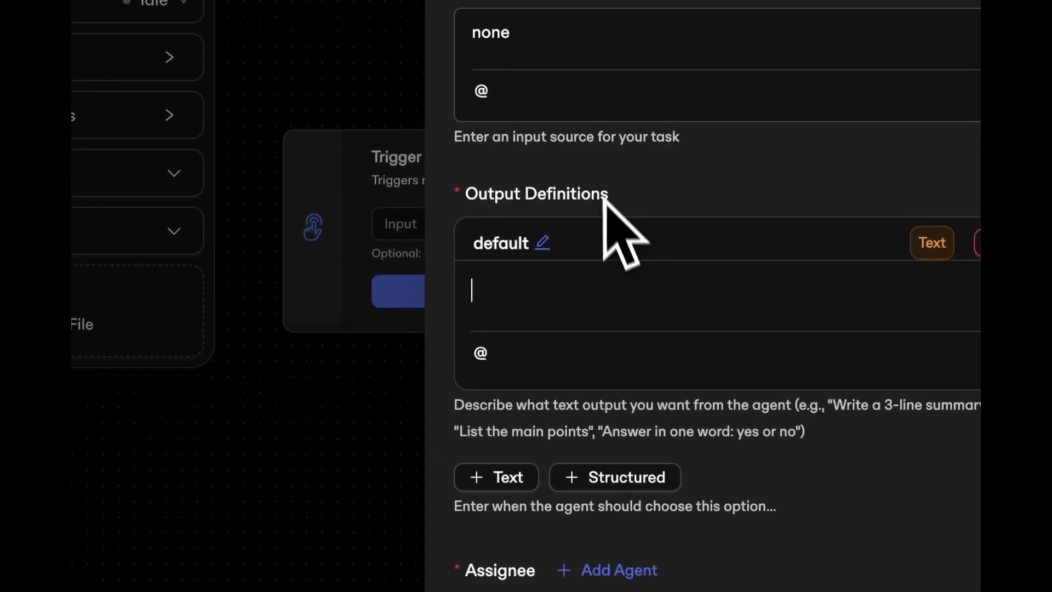
scroll(604, 203, "up", 5)
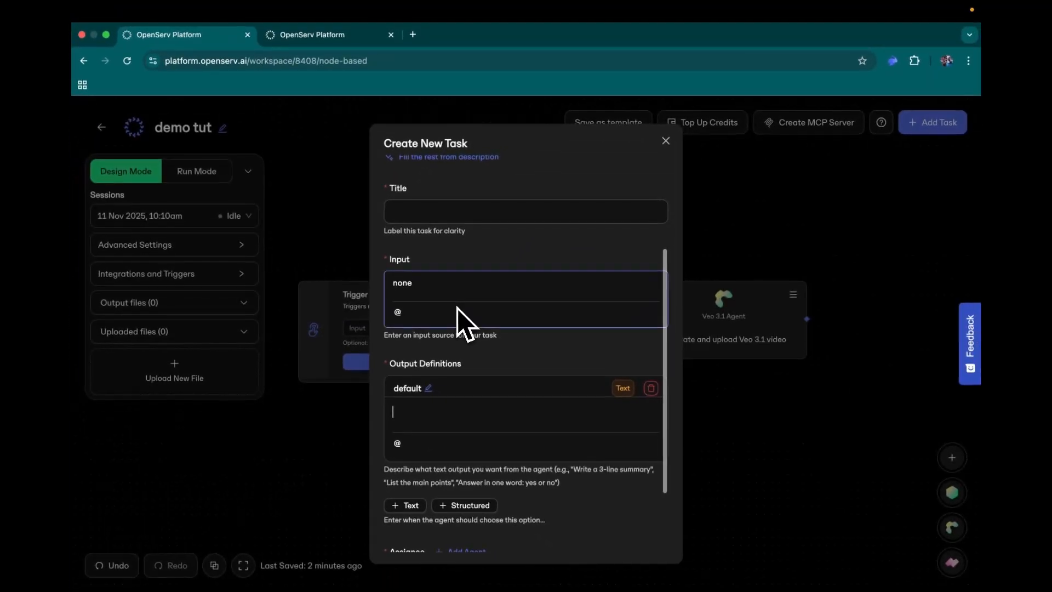
scroll(459, 323, "down", 3)
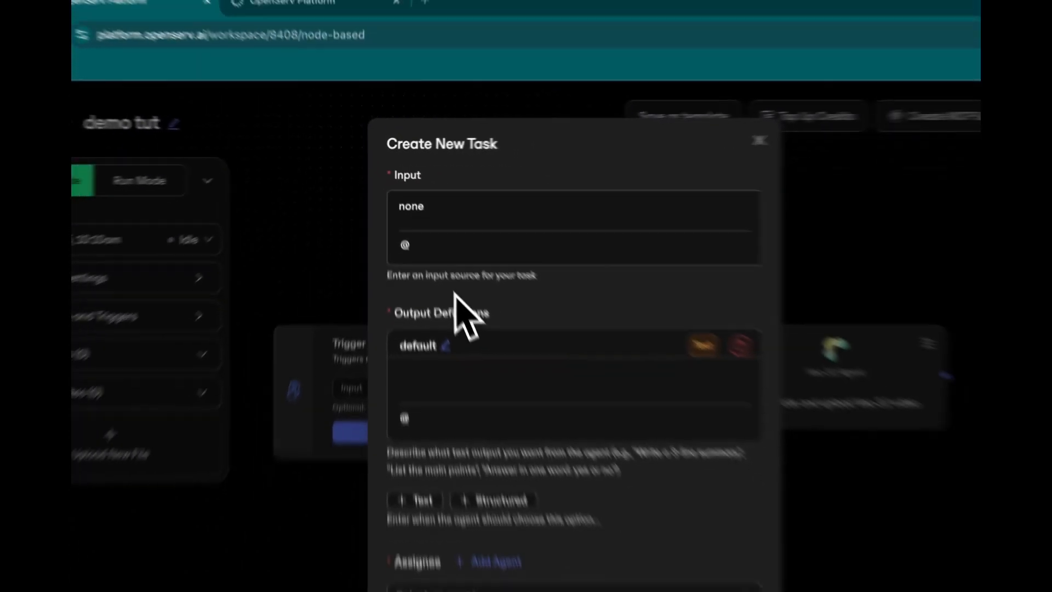
scroll(433, 282, "up", 1)
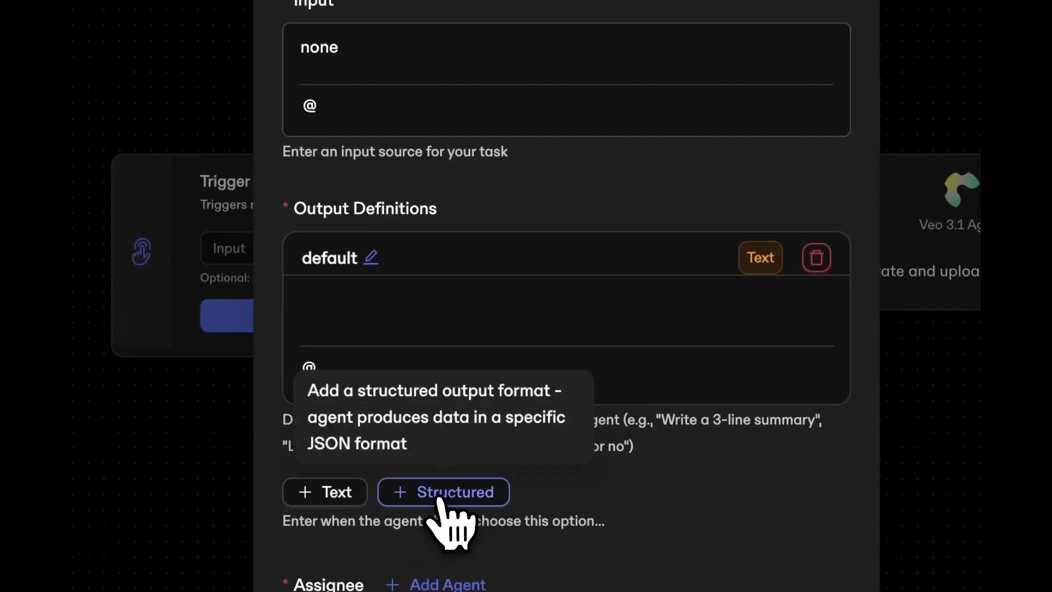
left_click(469, 450)
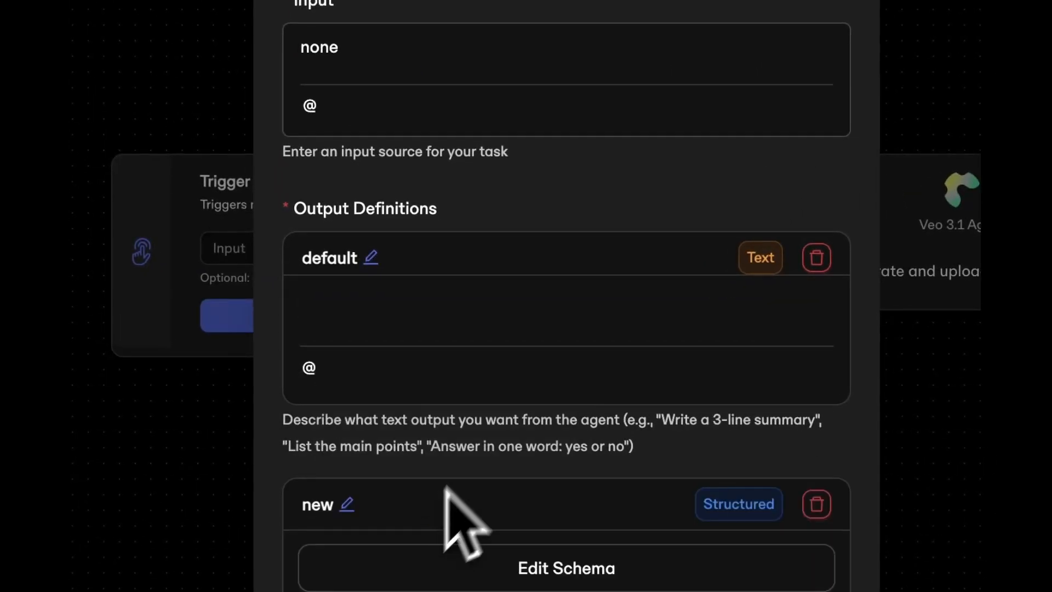
scroll(539, 164, "down", 2)
Try adding a string field named "response" to the structured output's schema, and leave the schema editor without saving.
left_click(534, 497)
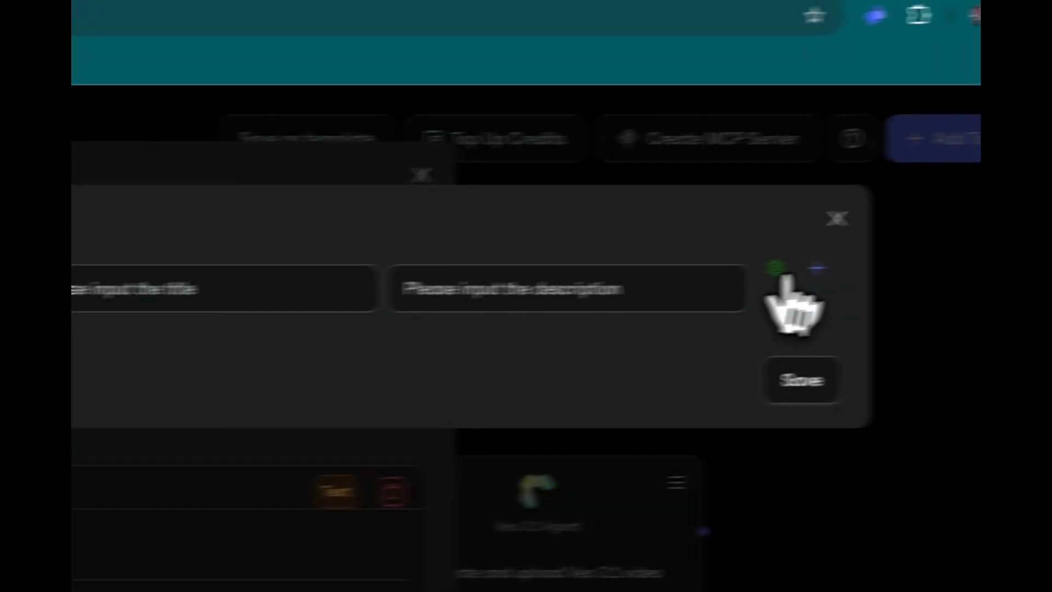
left_click(788, 270)
left_click(284, 303)
key("super+a")
type("response")
left_click(748, 299)
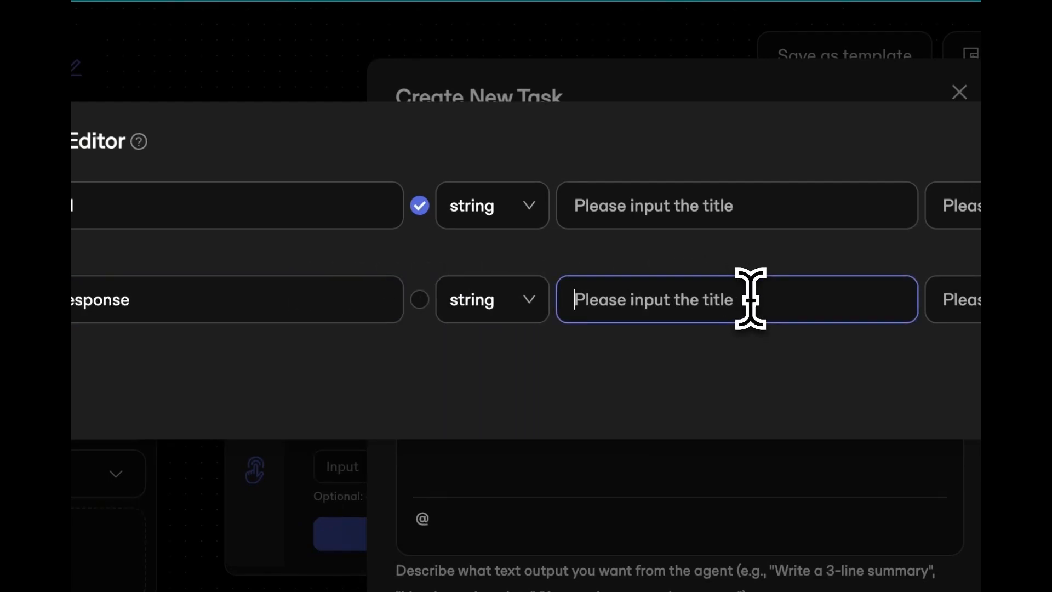
left_click(953, 299)
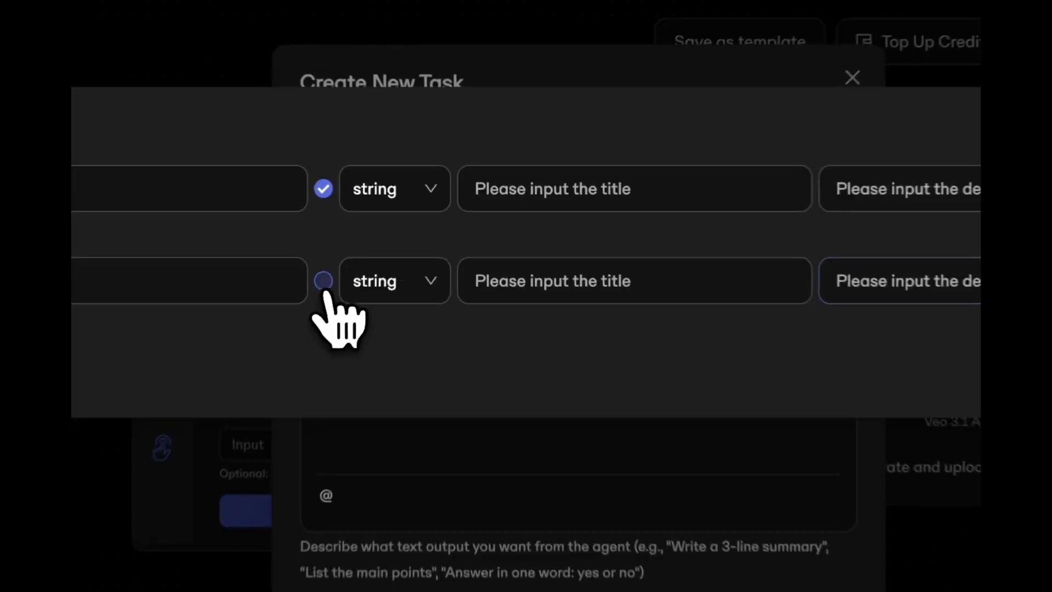
left_click(395, 245)
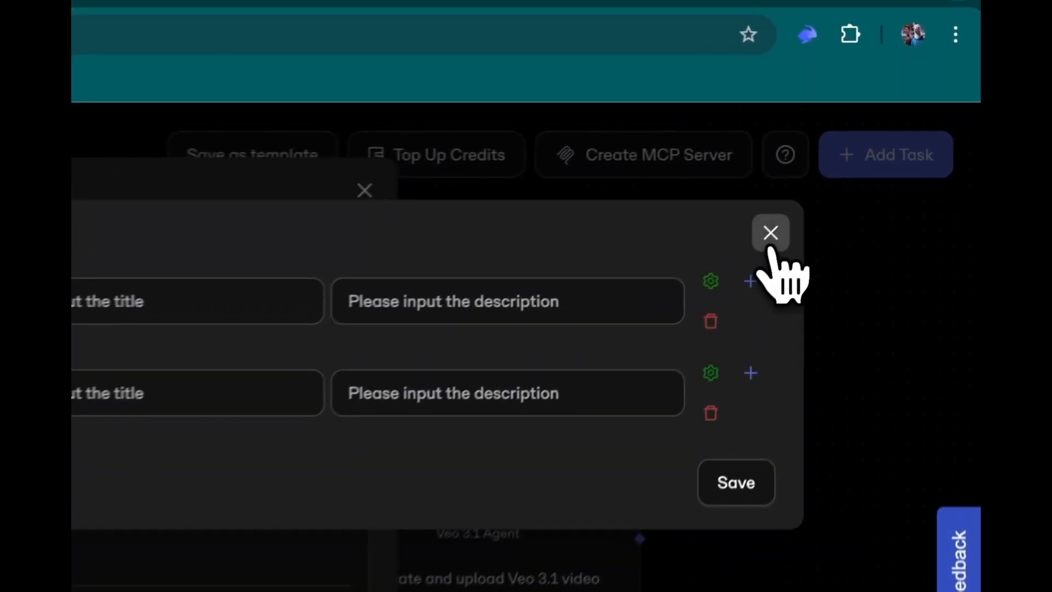
left_click(873, 162)
Assign the task to Veo 3.1 Agent, describe it as "respond to the user", and generate the remaining fields from the description.
scroll(373, 390, "down", 4)
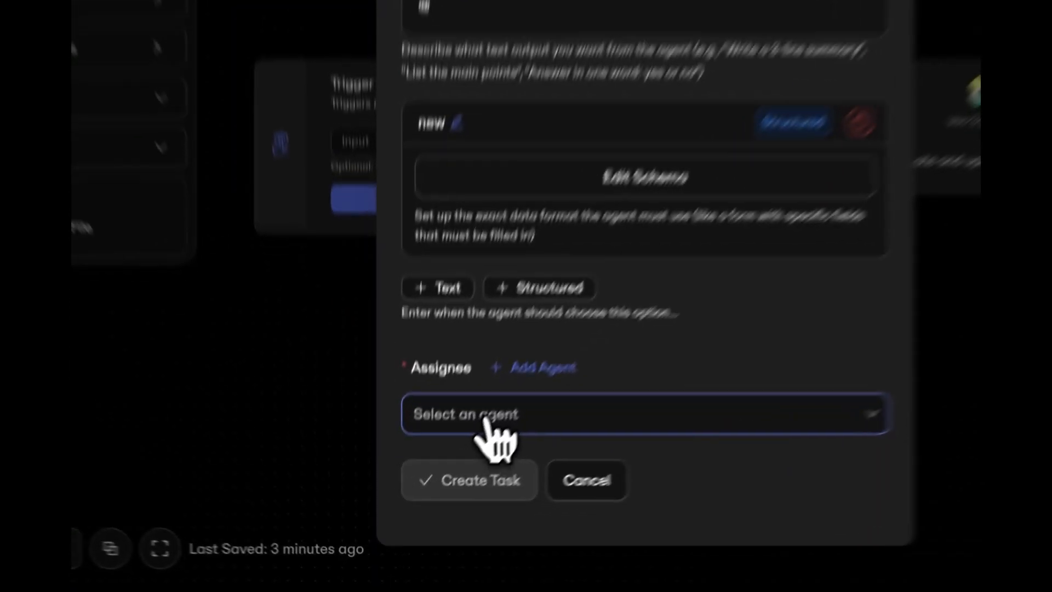
left_click(431, 488)
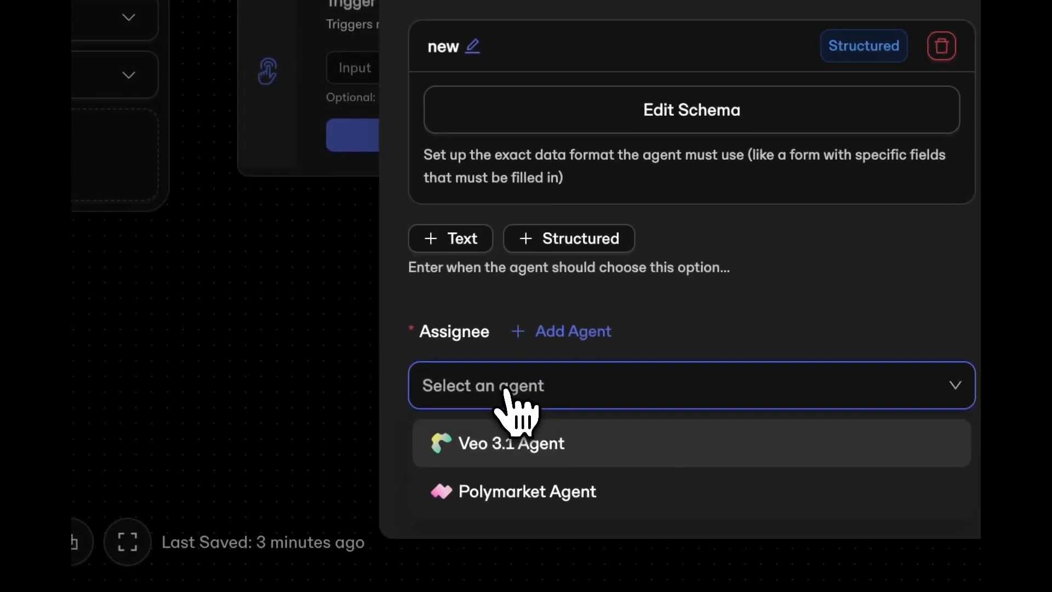
left_click(485, 507)
scroll(485, 507, "up", 10)
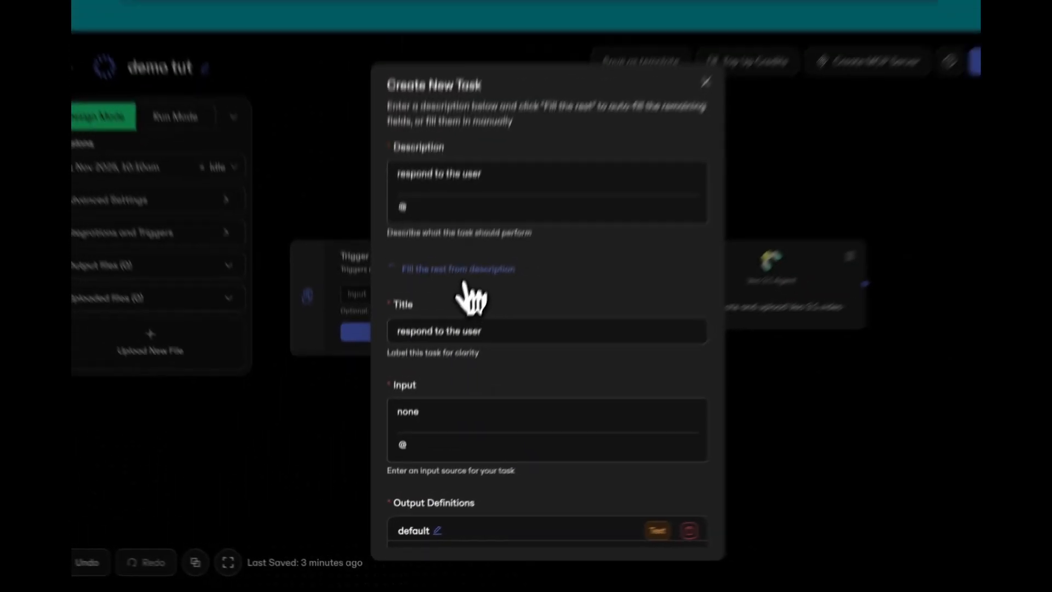
left_click(456, 308)
scroll(489, 342, "down", 3)
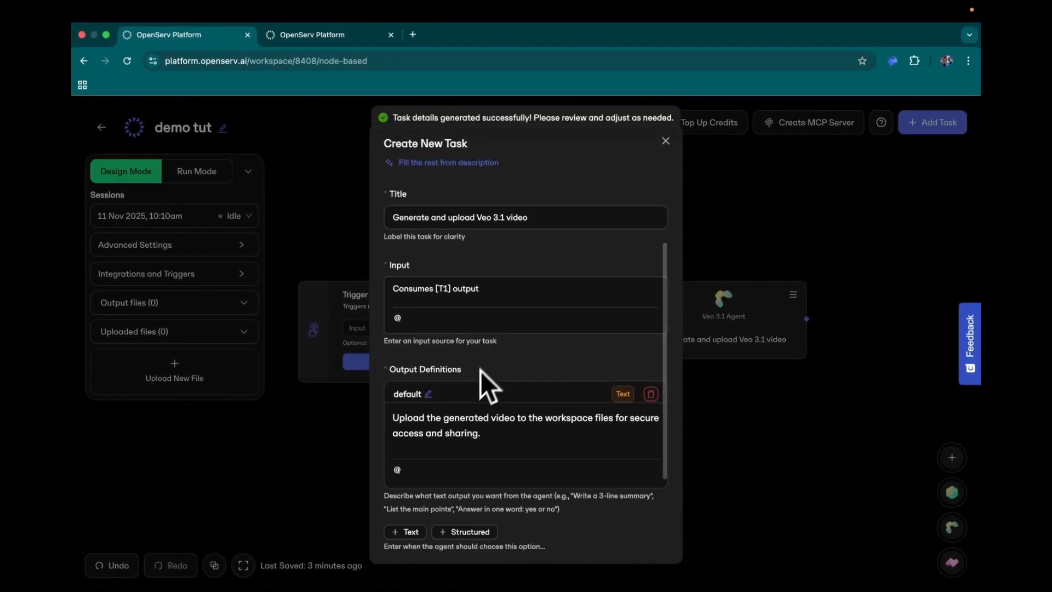
Create the task with "prompt from user" as its input and move its card below the existing Veo 3.1 task.
scroll(486, 380, "down", 2)
triple_click(513, 184)
type("none")
scroll(502, 251, "down", 1)
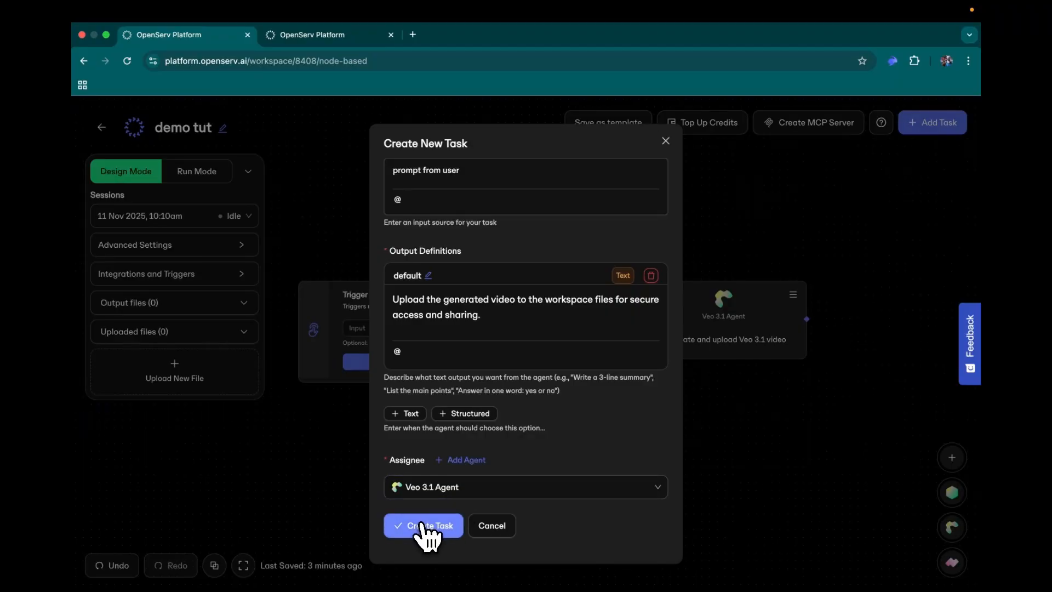
left_click(423, 526)
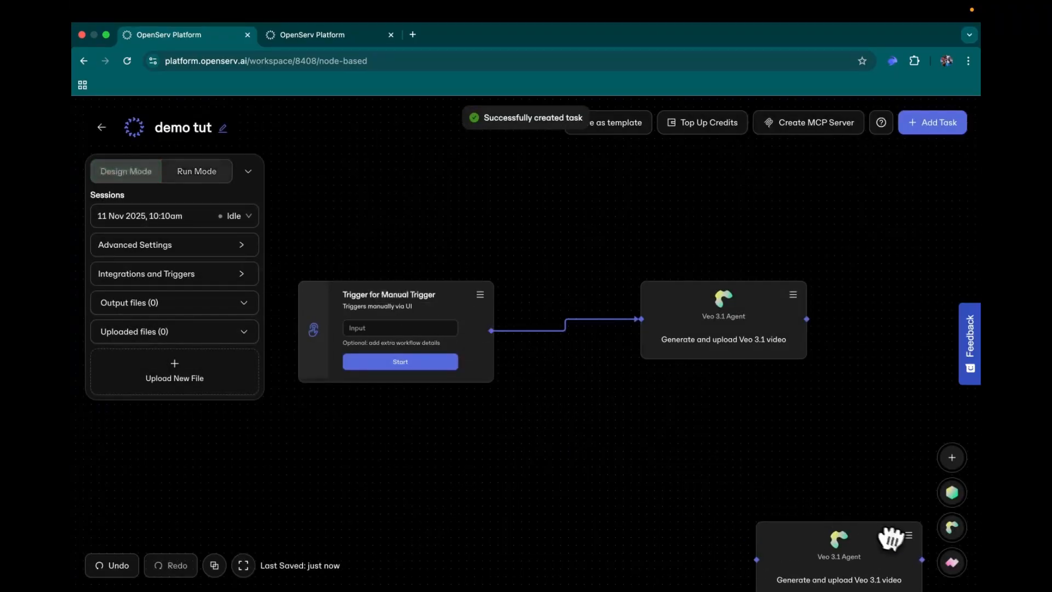
left_click_drag(860, 561, 732, 473)
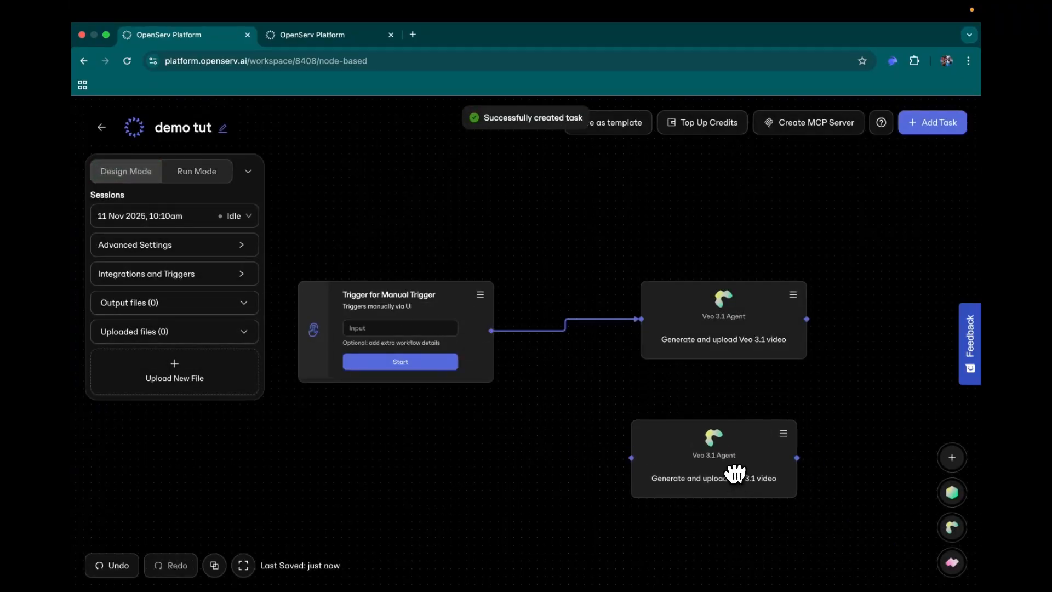
Inspect the details of the Veo 3.1 task connected to the manual trigger, including its description, input and output options.
left_click(792, 294)
left_click(809, 333)
left_click(719, 329)
left_click(791, 293)
left_click(813, 320)
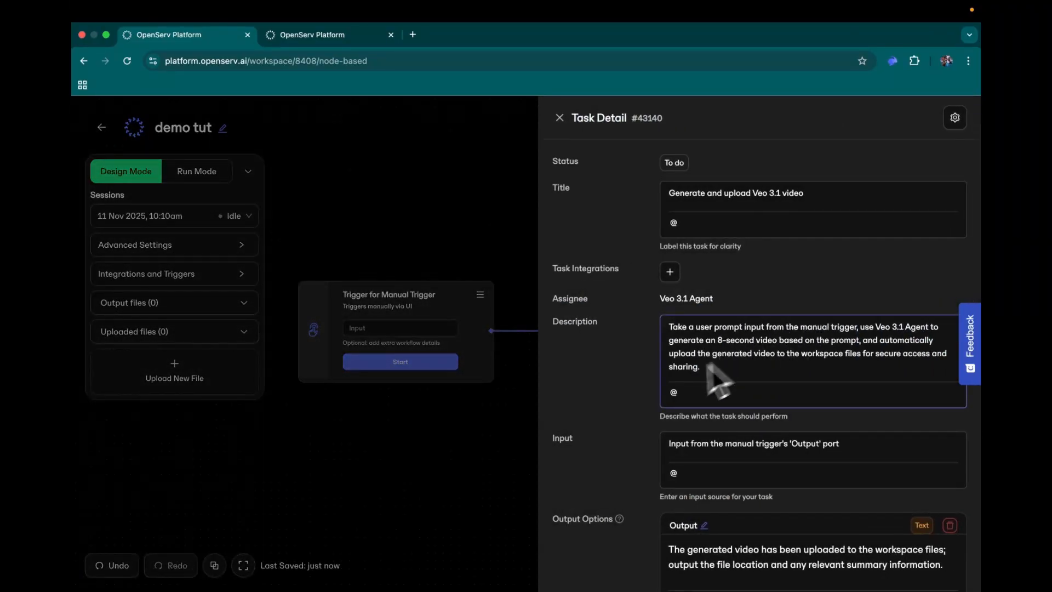
scroll(753, 256, "down", 1)
scroll(730, 271, "down", 5)
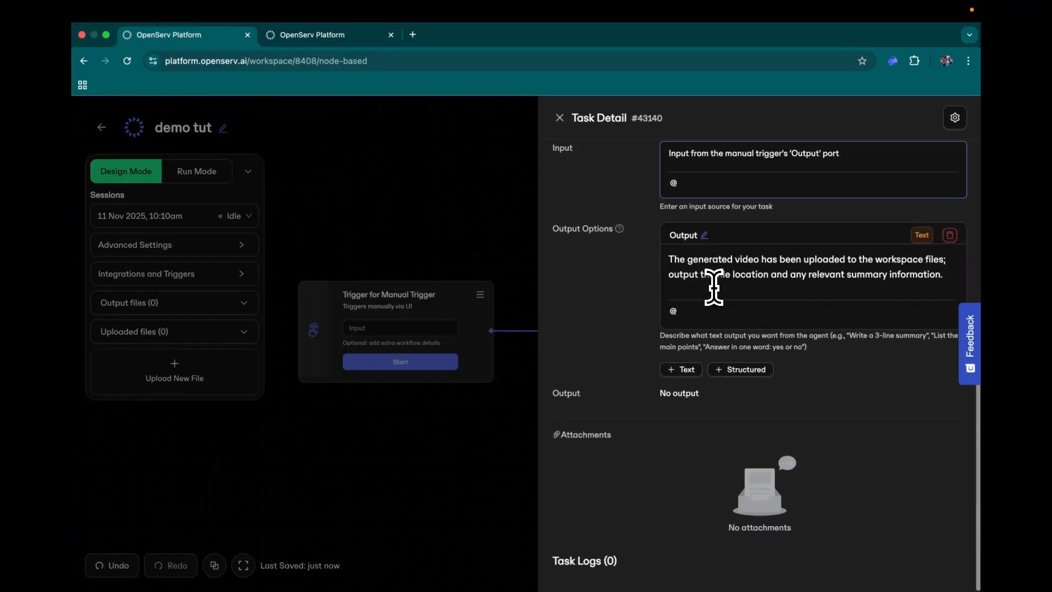
left_click(559, 117)
scroll(659, 439, "down", 2)
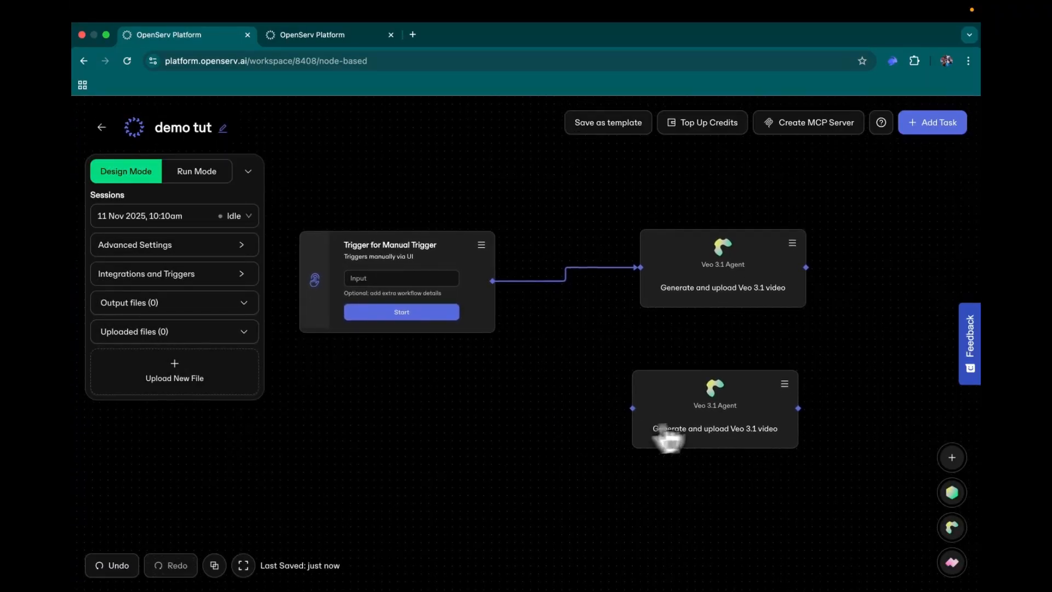
mouse_move(709, 413)
left_mouse_down()
mouse_move(735, 425)
mouse_move(714, 422)
left_mouse_up()
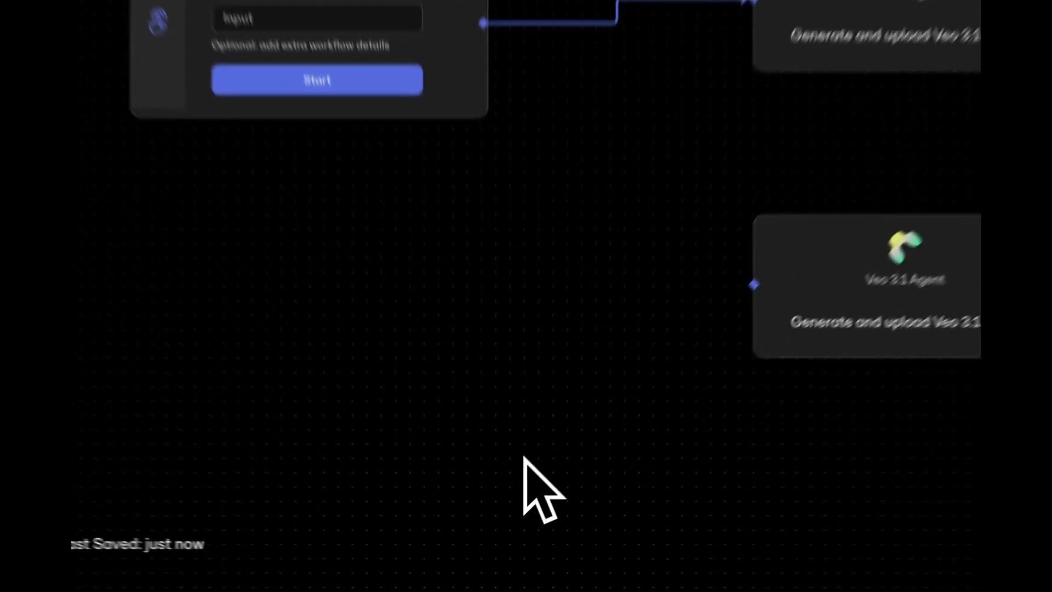